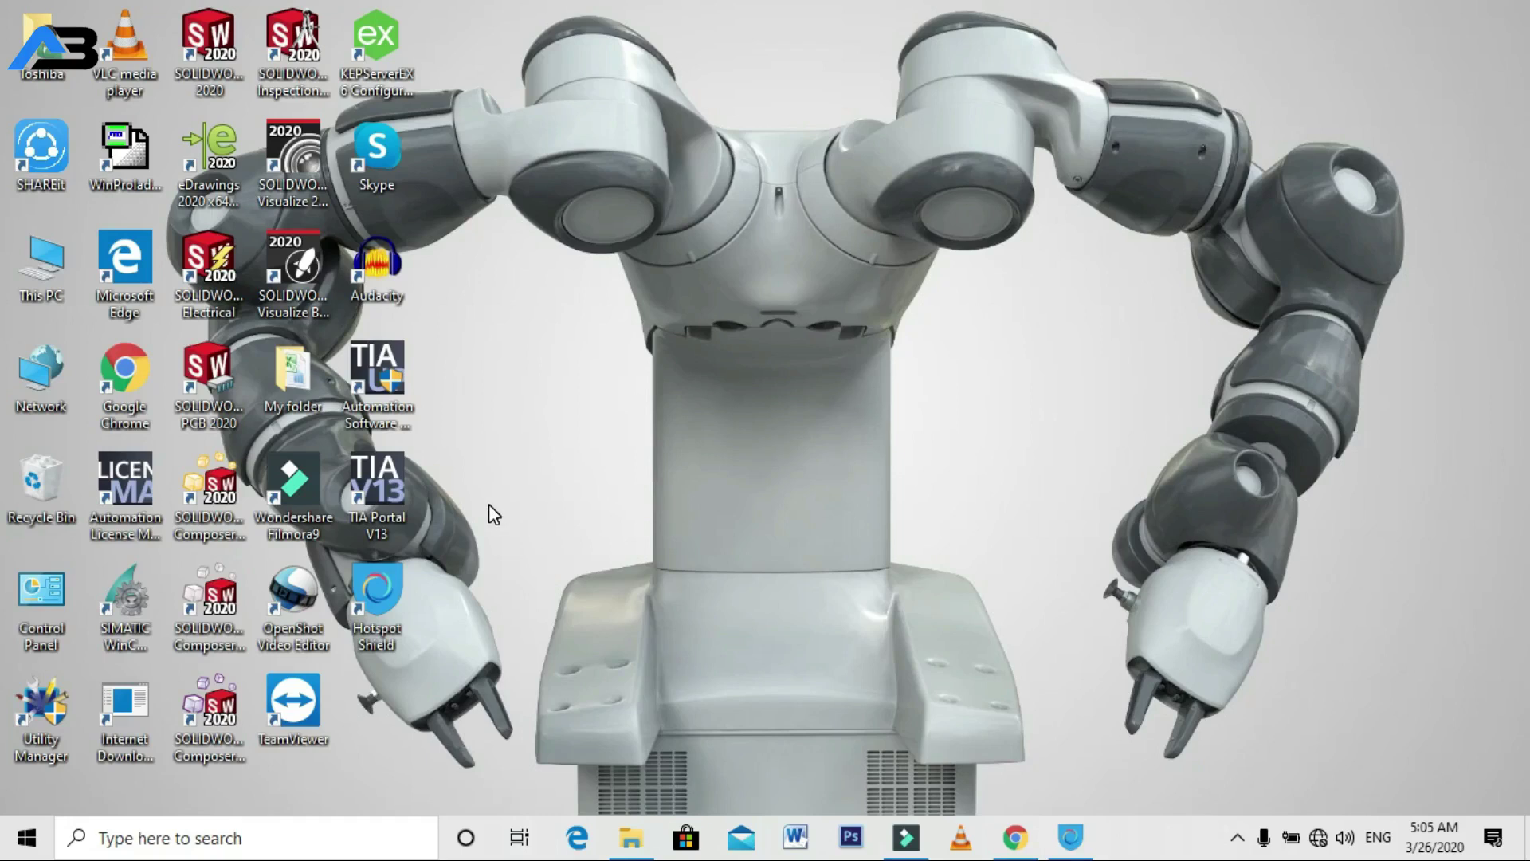
# Launch TIA Portal V13 and create a new project named AutomationBriefing.
pyautogui.doubleClick(365, 493)
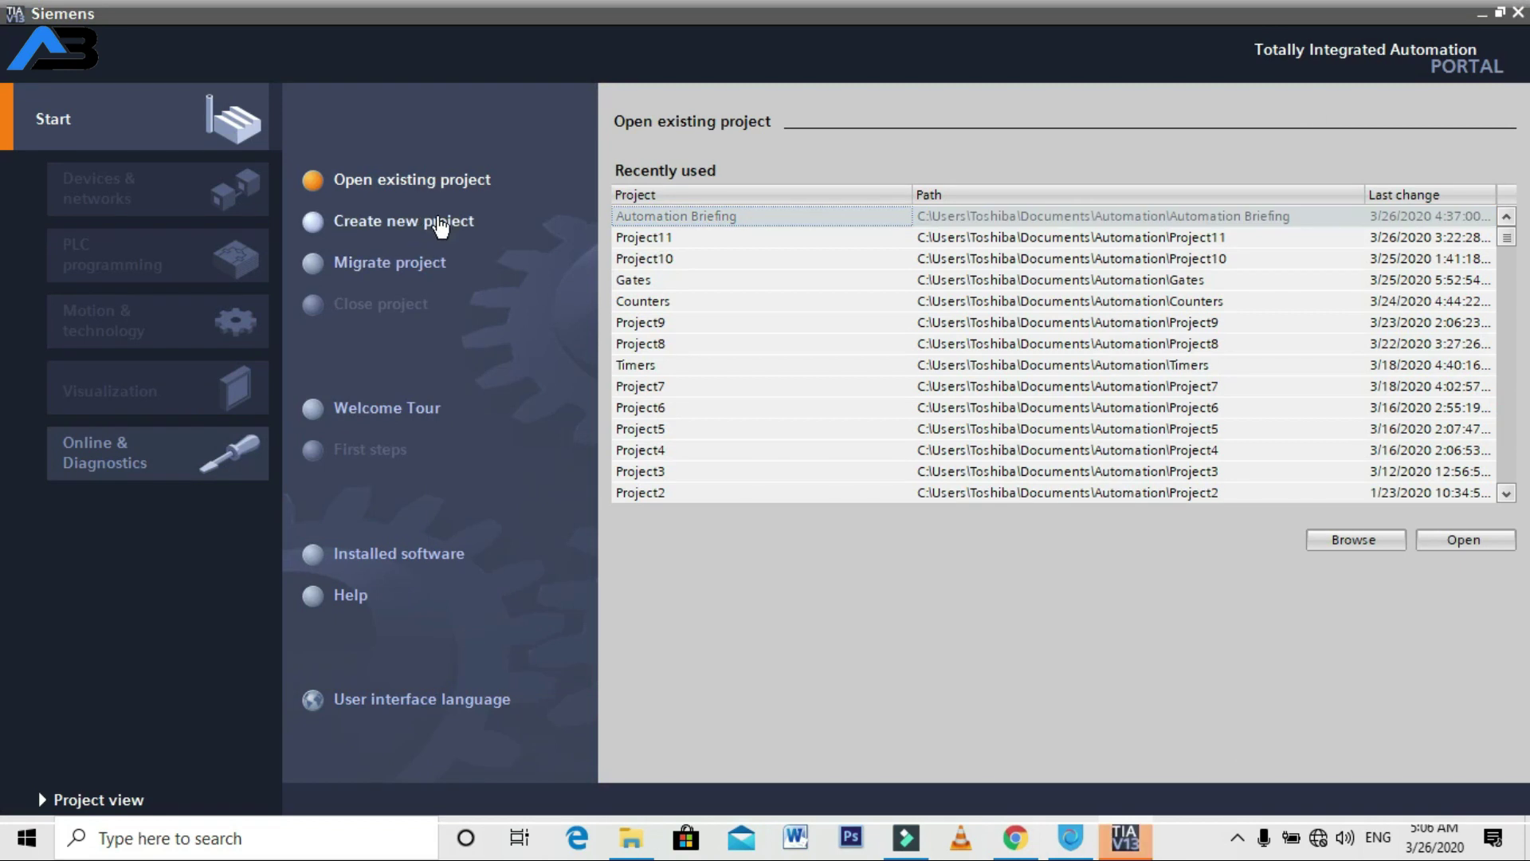
pyautogui.click(437, 221)
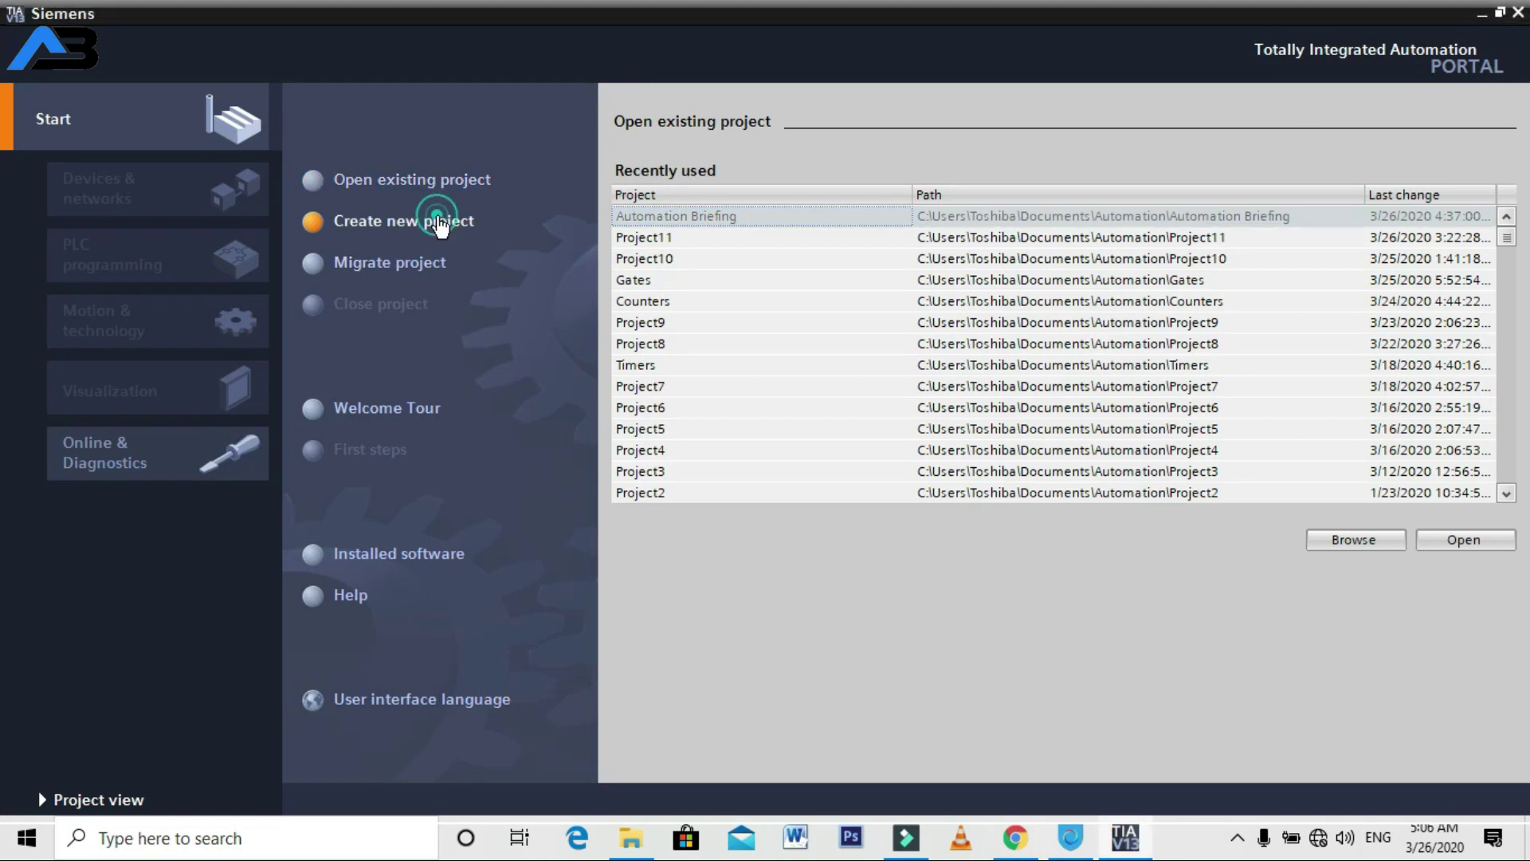
pyautogui.write('Automation')
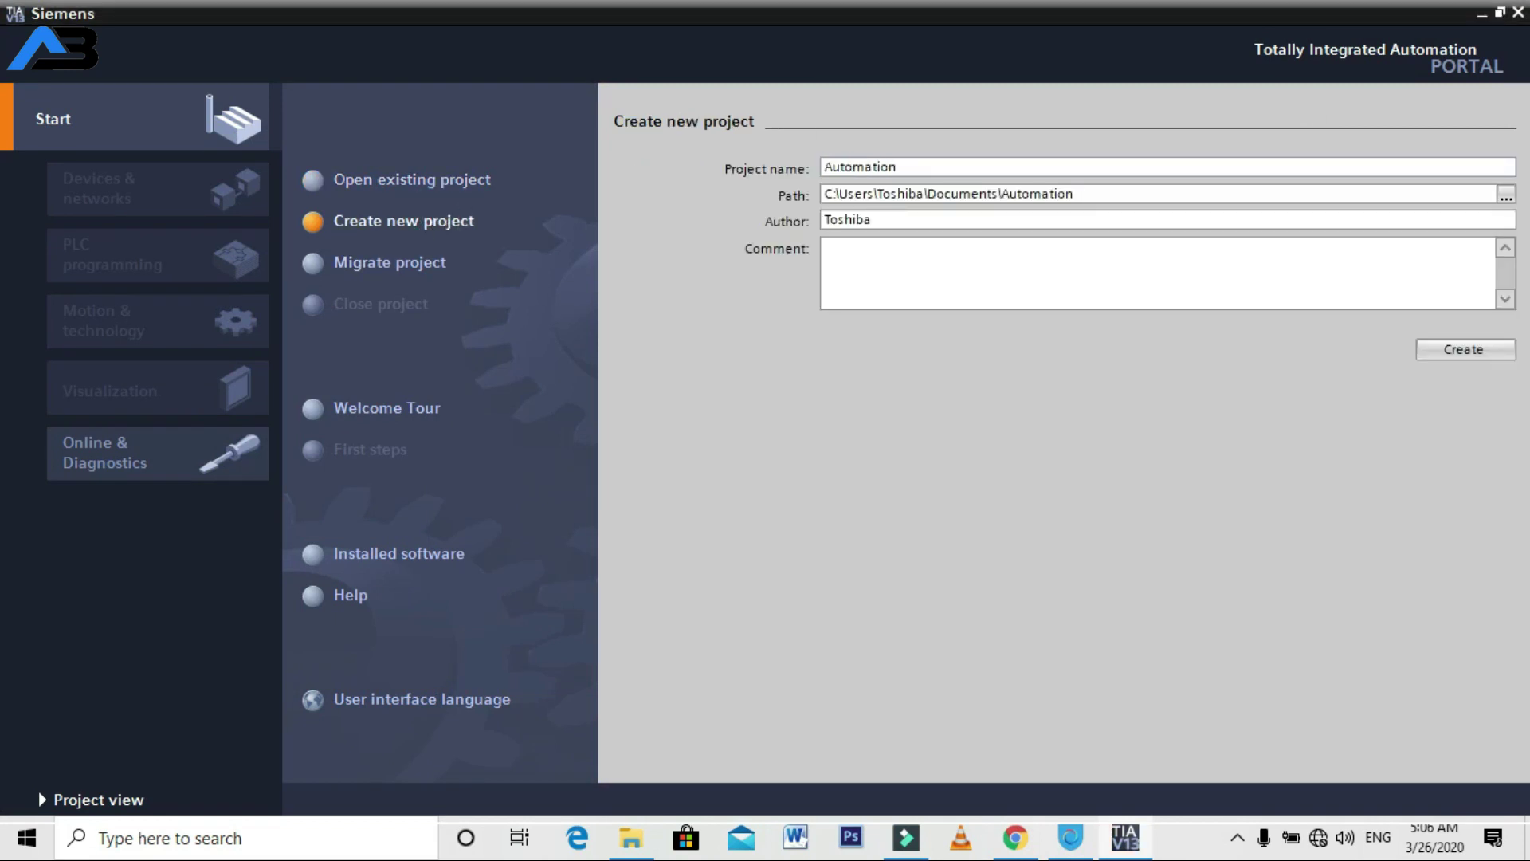
pyautogui.write('Briefing')
pyautogui.click(1441, 343)
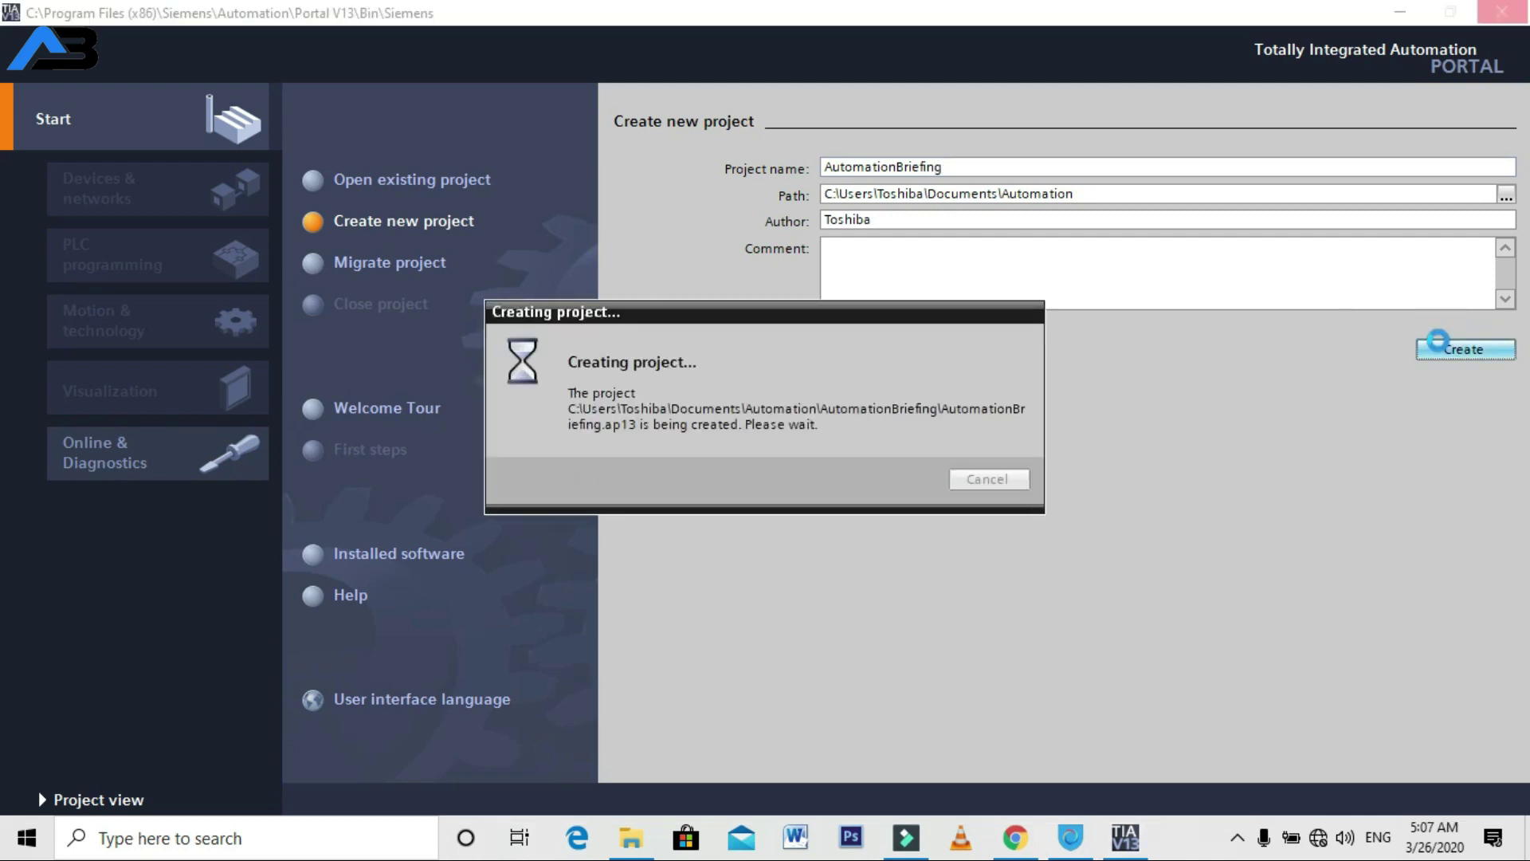
# Add an S7-300 CPU 313C (6ES7 313-5BF03-0AB0) as the project's controller.
pyautogui.click(153, 201)
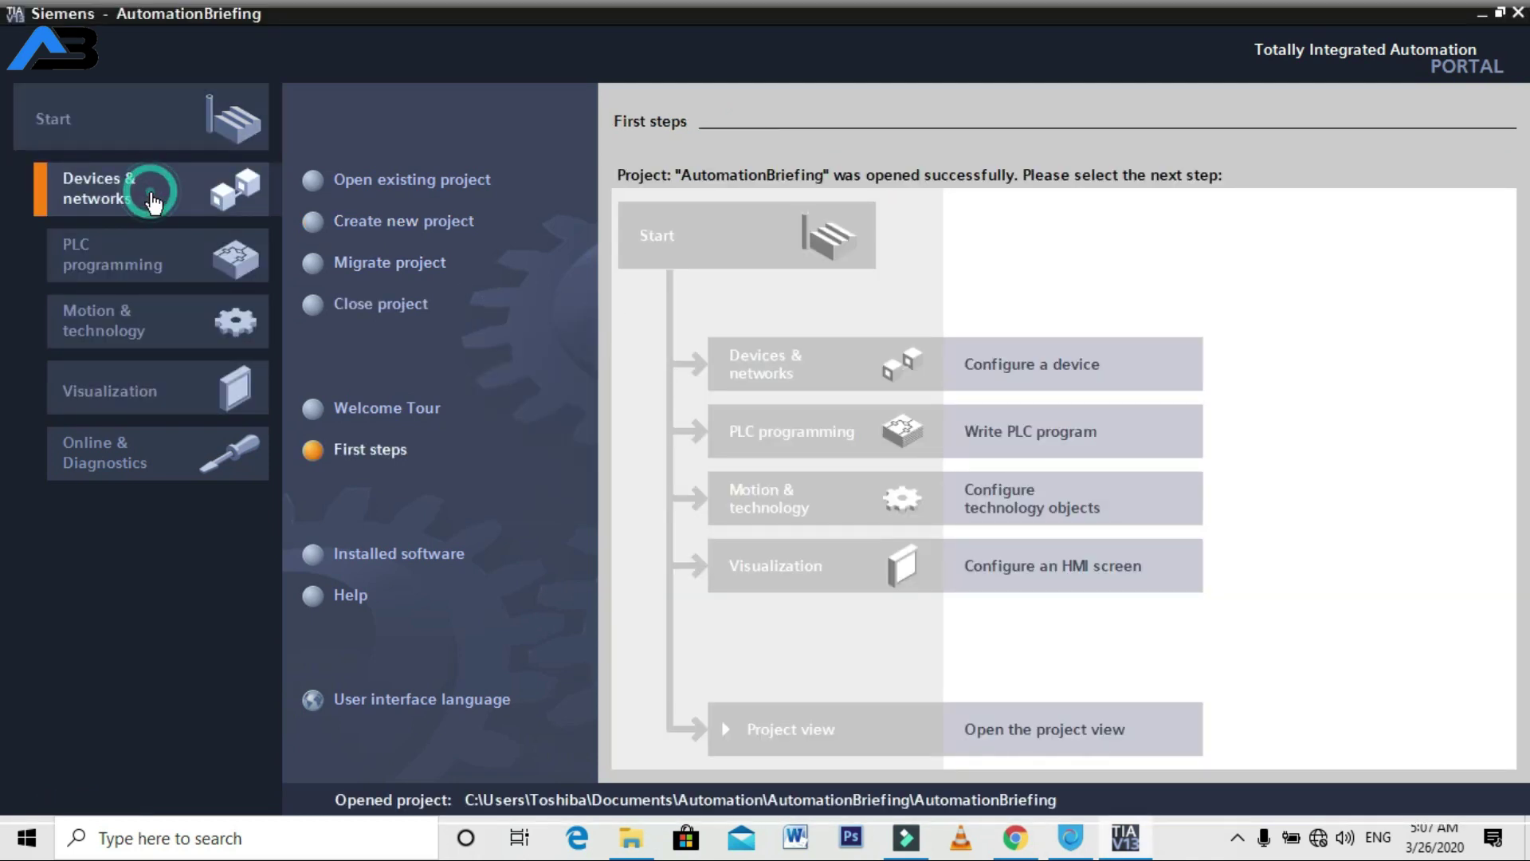
pyautogui.click(410, 220)
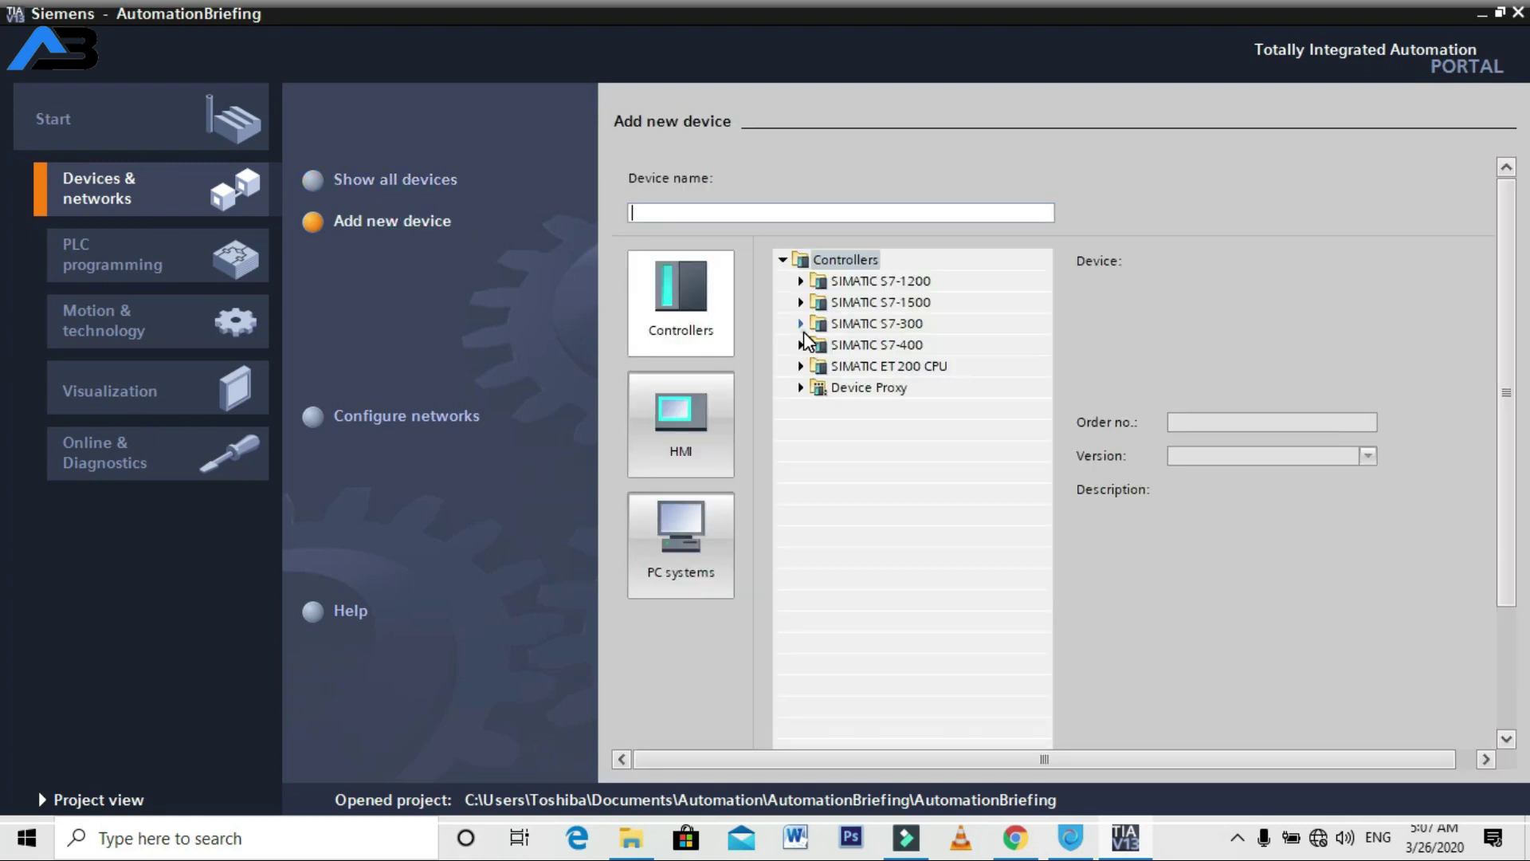
pyautogui.click(801, 323)
pyautogui.click(820, 263)
pyautogui.click(837, 327)
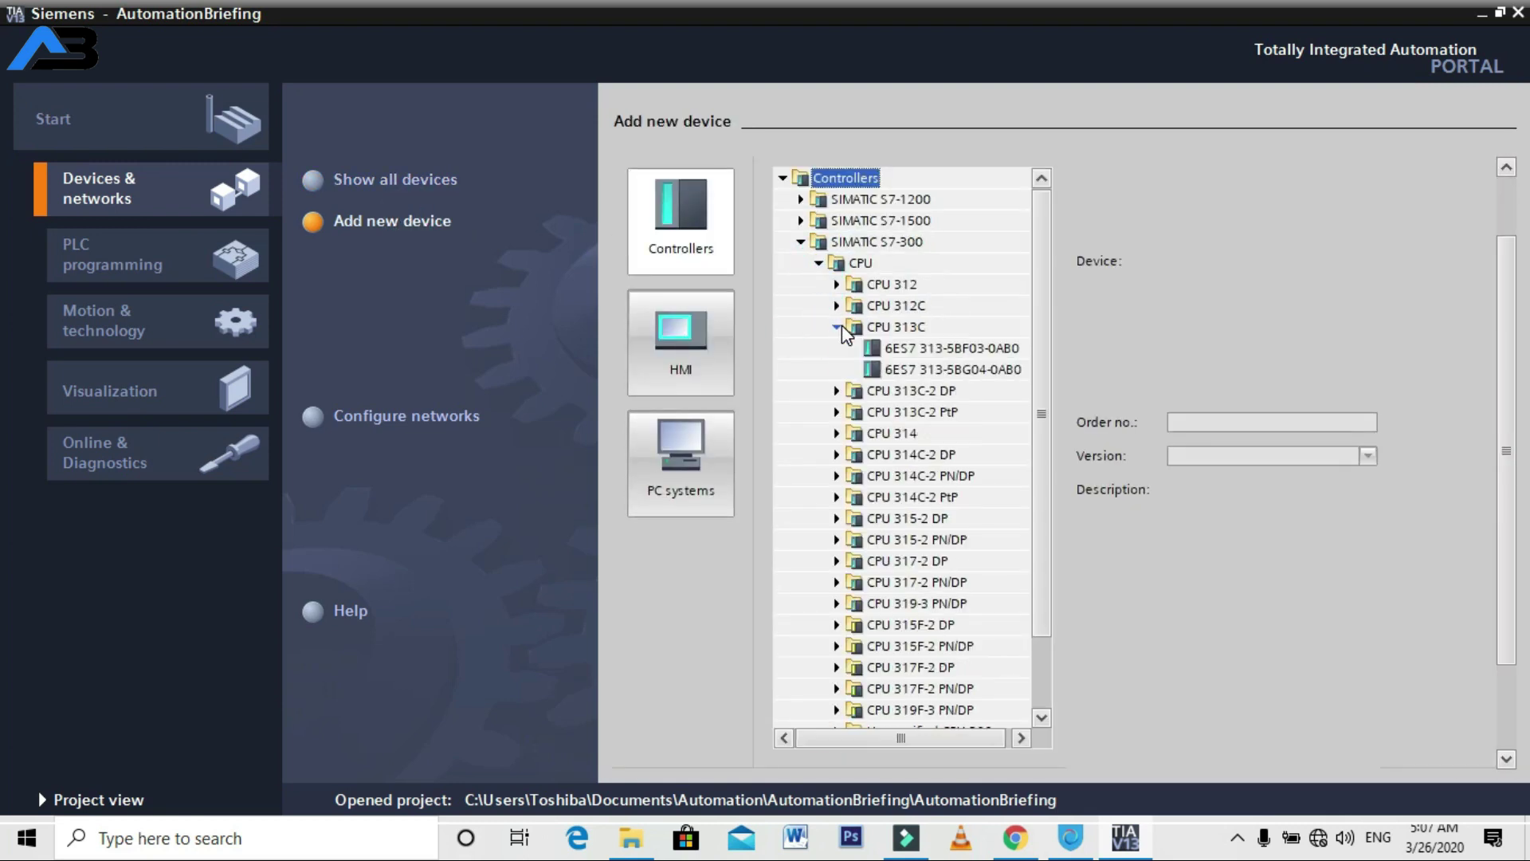
pyautogui.click(933, 350)
pyautogui.click(909, 368)
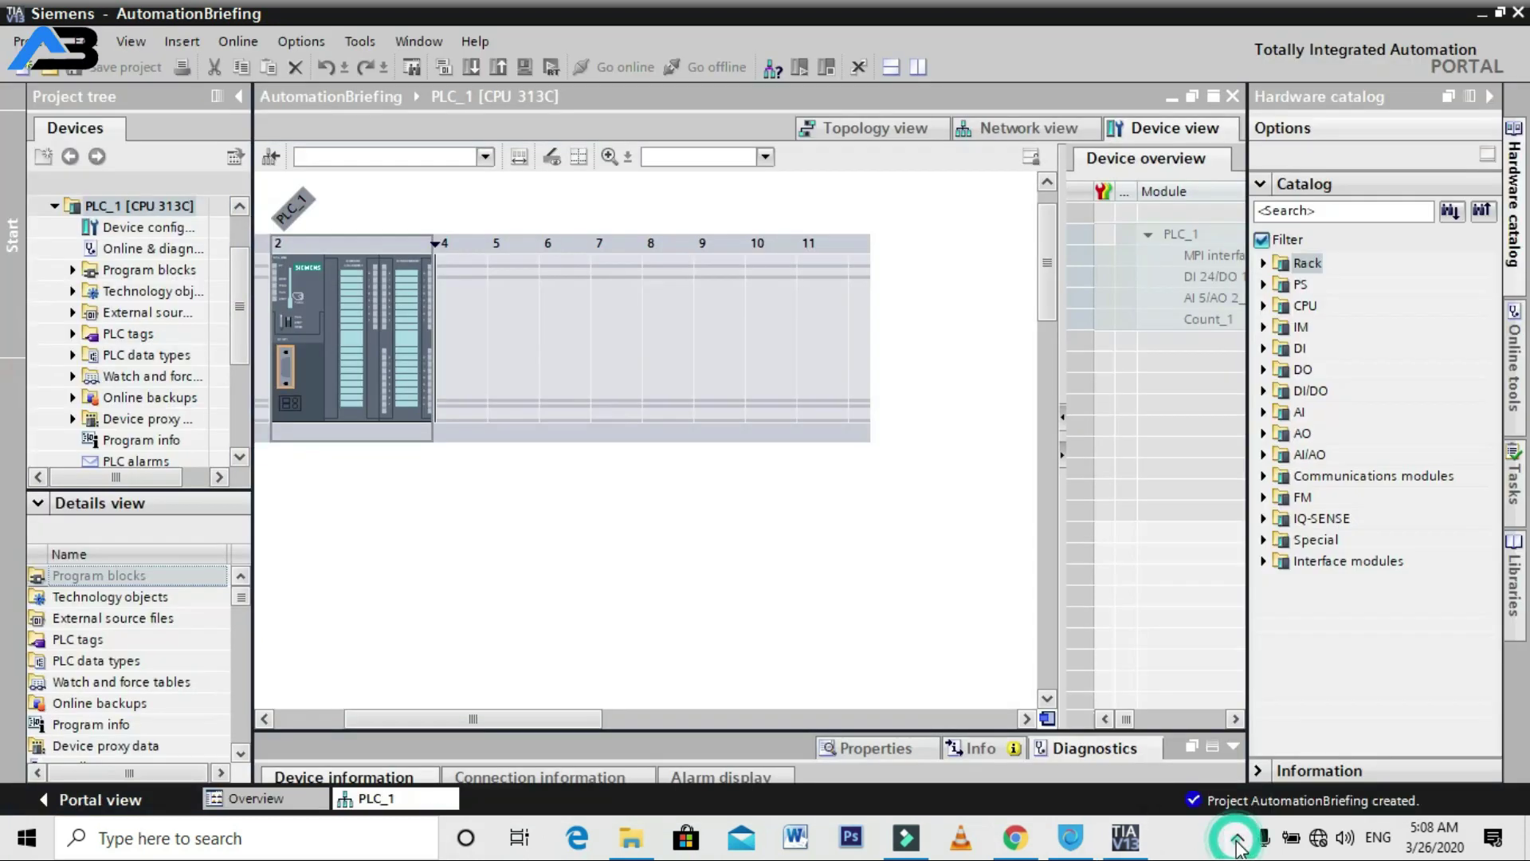
# Open Main [OB1] and place a normally open contact addressed M0.0 on Network 1.
pyautogui.click(72, 268)
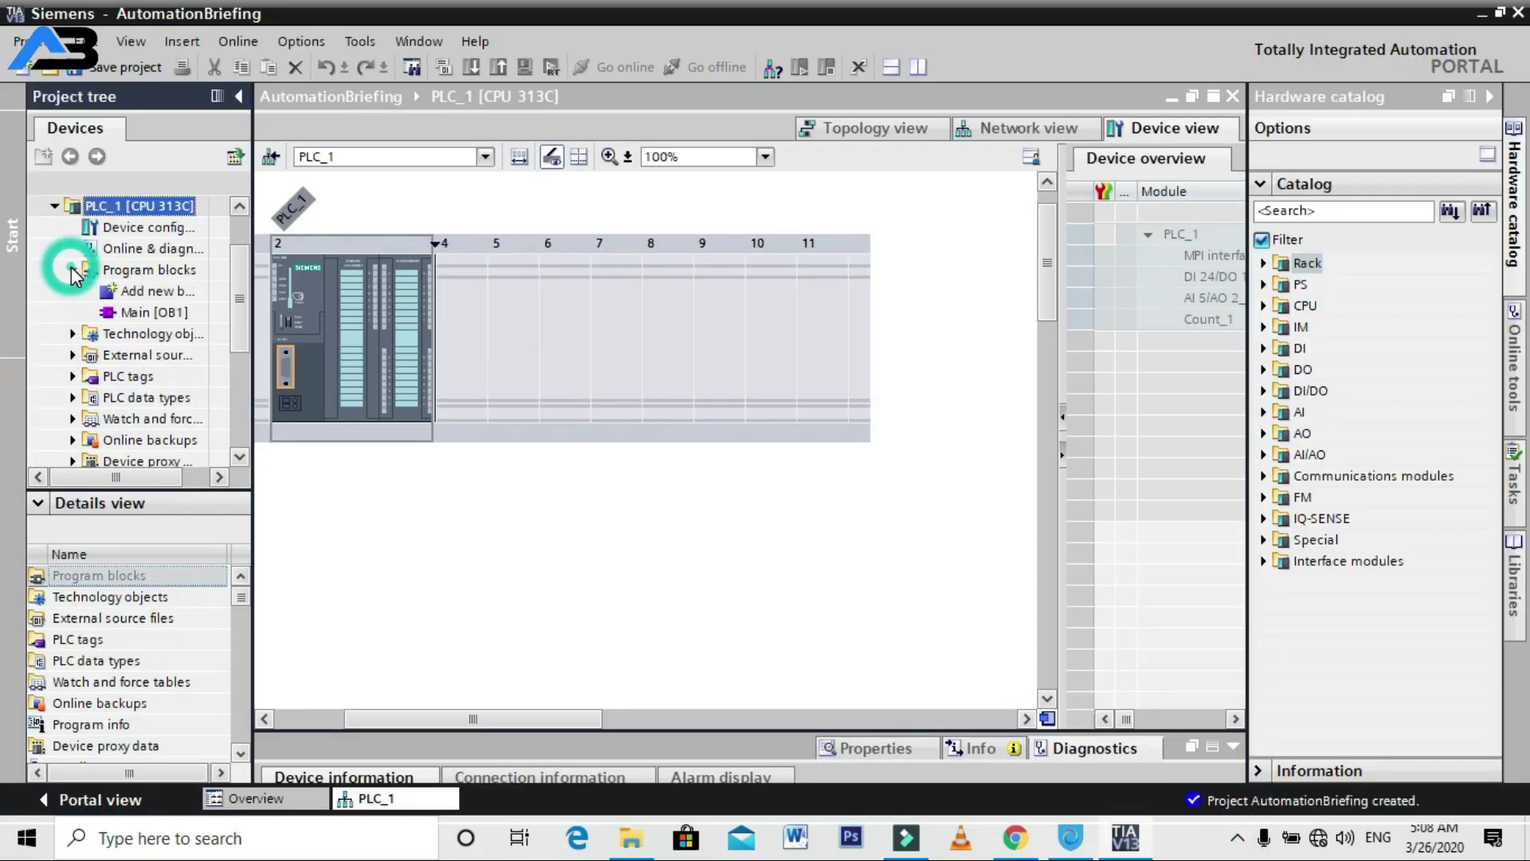
pyautogui.click(145, 315)
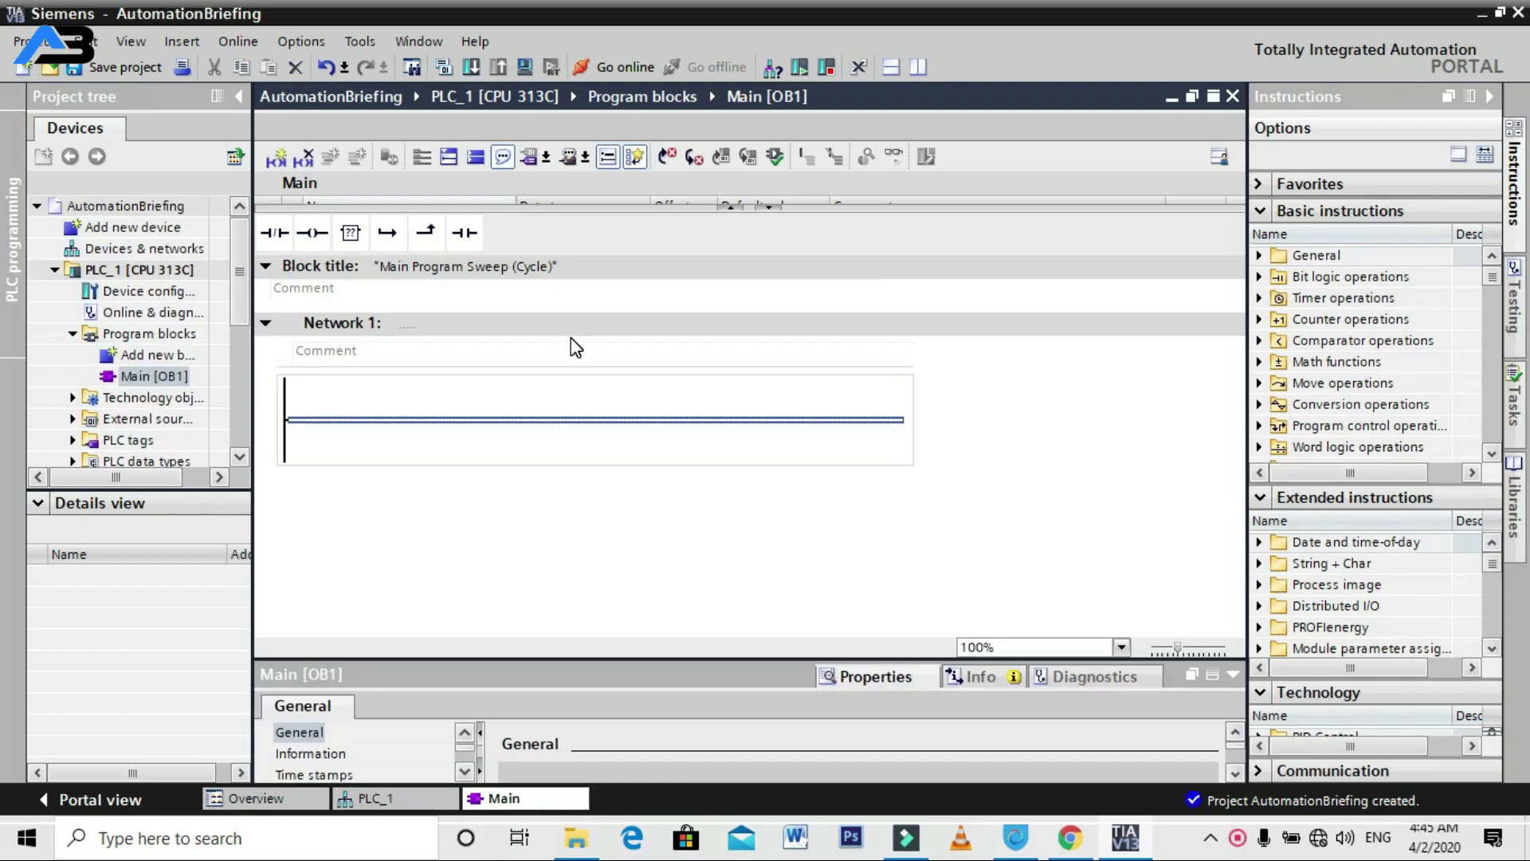
pyautogui.moveTo(465, 232); pyautogui.dragTo(362, 411)
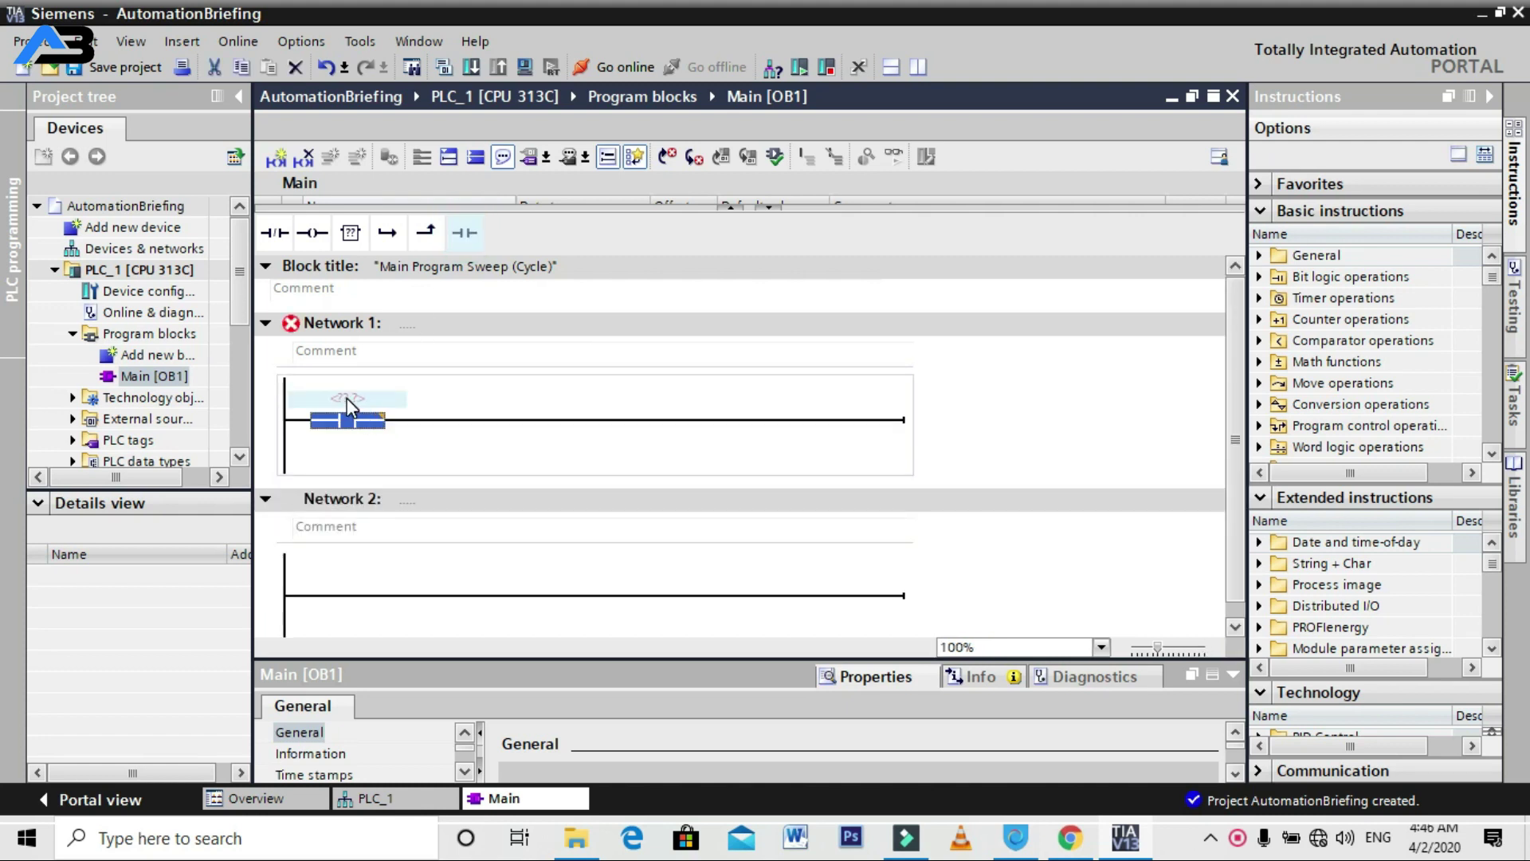
pyautogui.doubleClick(348, 399)
pyautogui.write('m0.0')
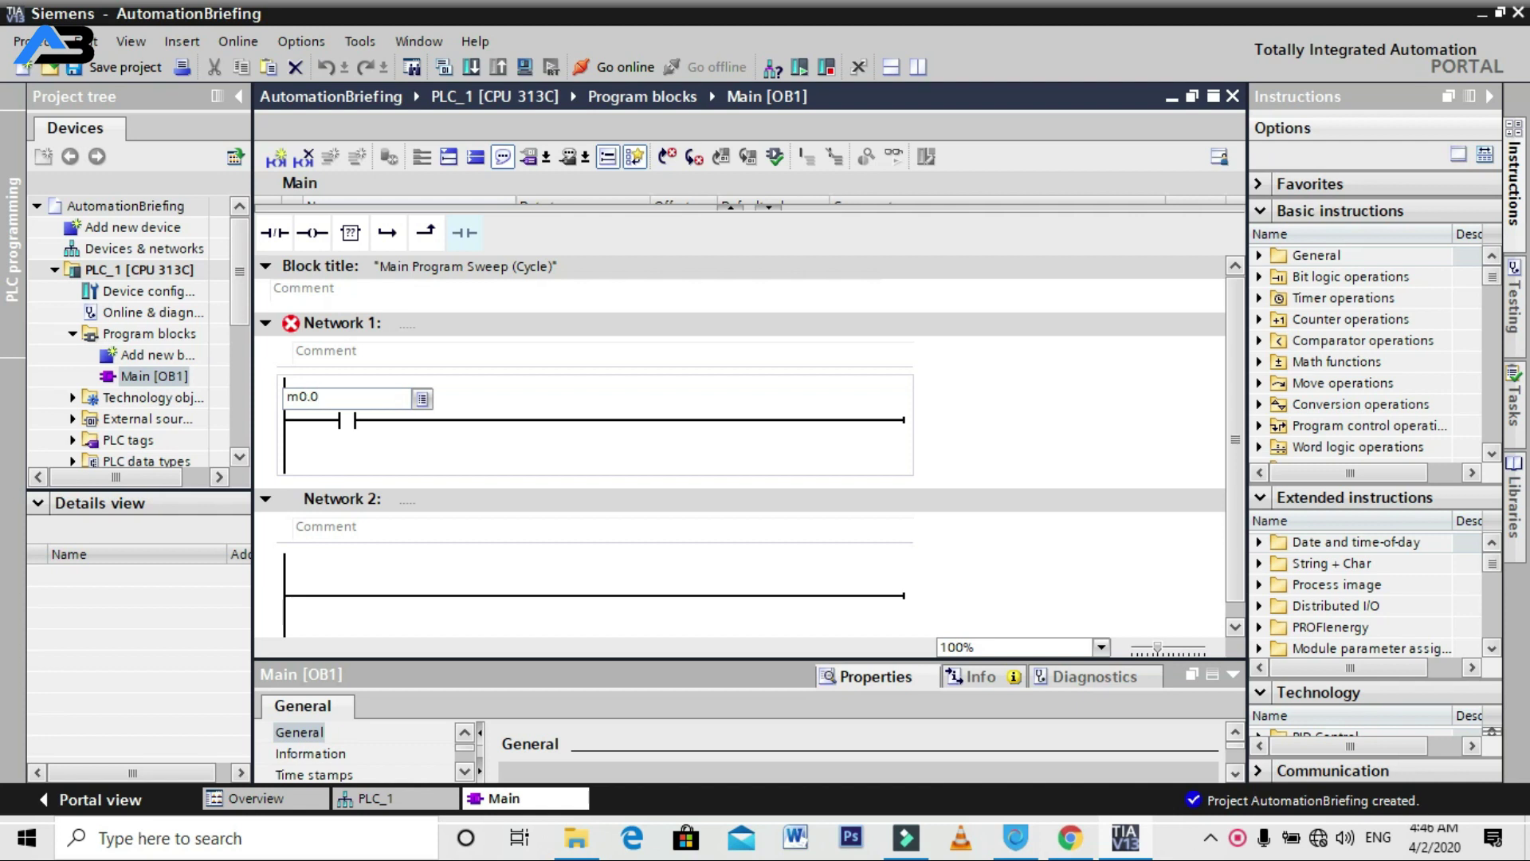
pyautogui.press('Return')
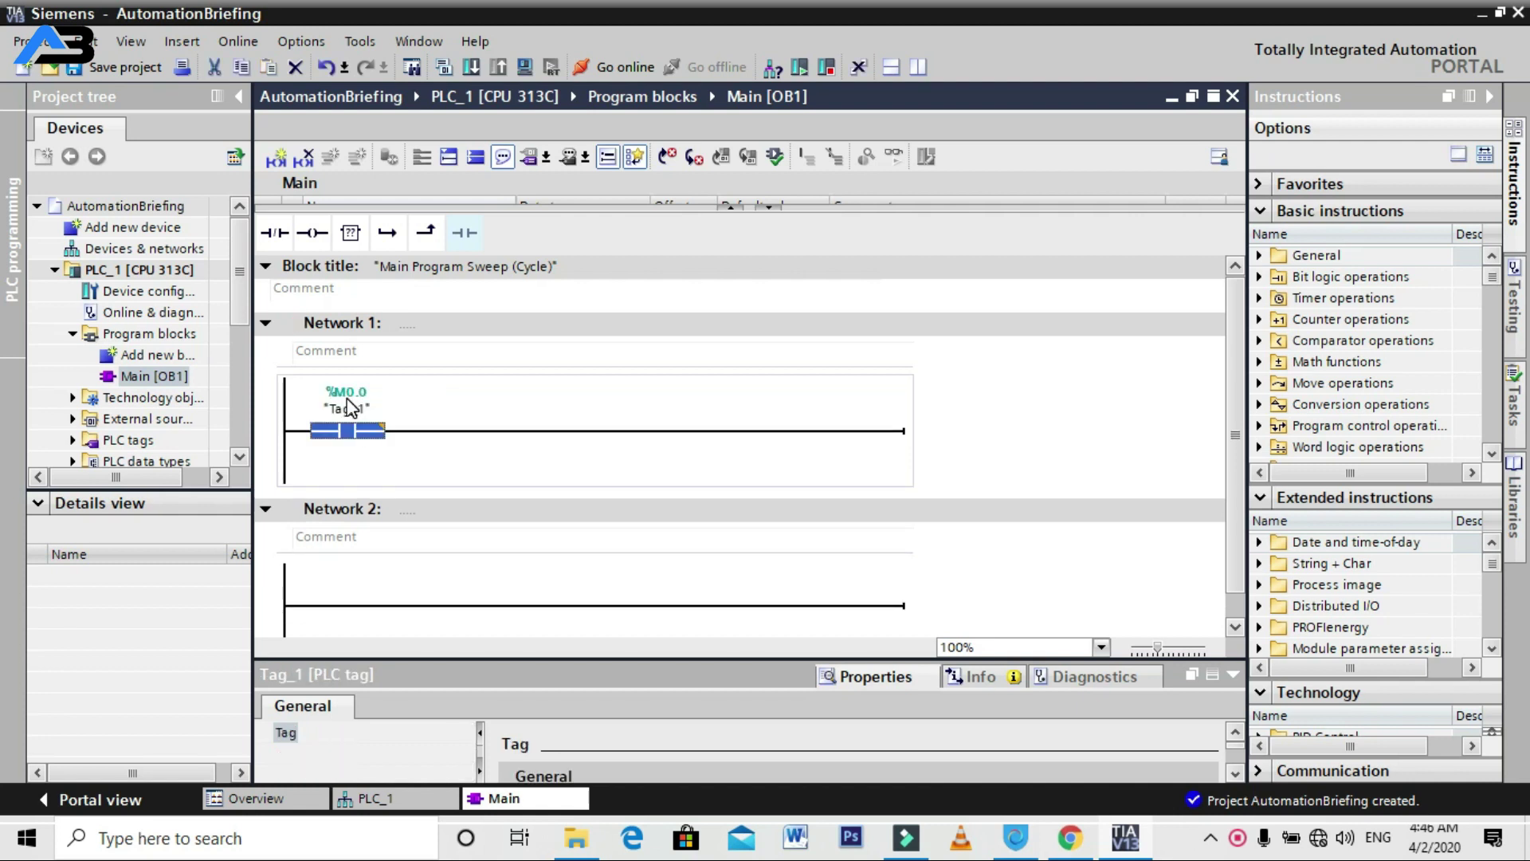
# Add an output coil addressed Q0.0 at the end of the rung.
pyautogui.click(324, 241)
pyautogui.moveTo(693, 437); pyautogui.dragTo(665, 431)
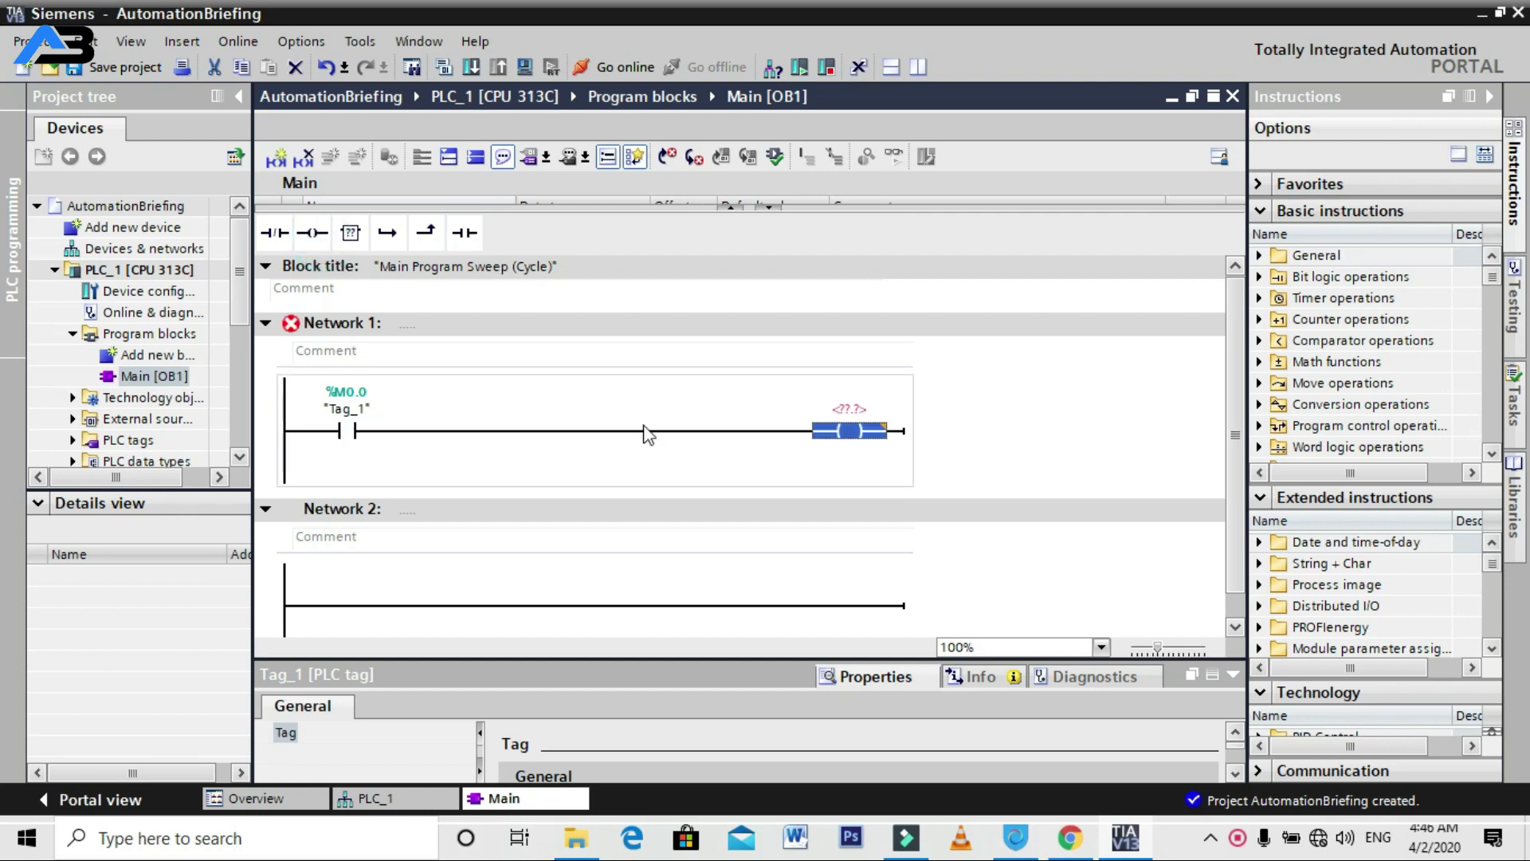
pyautogui.doubleClick(856, 411)
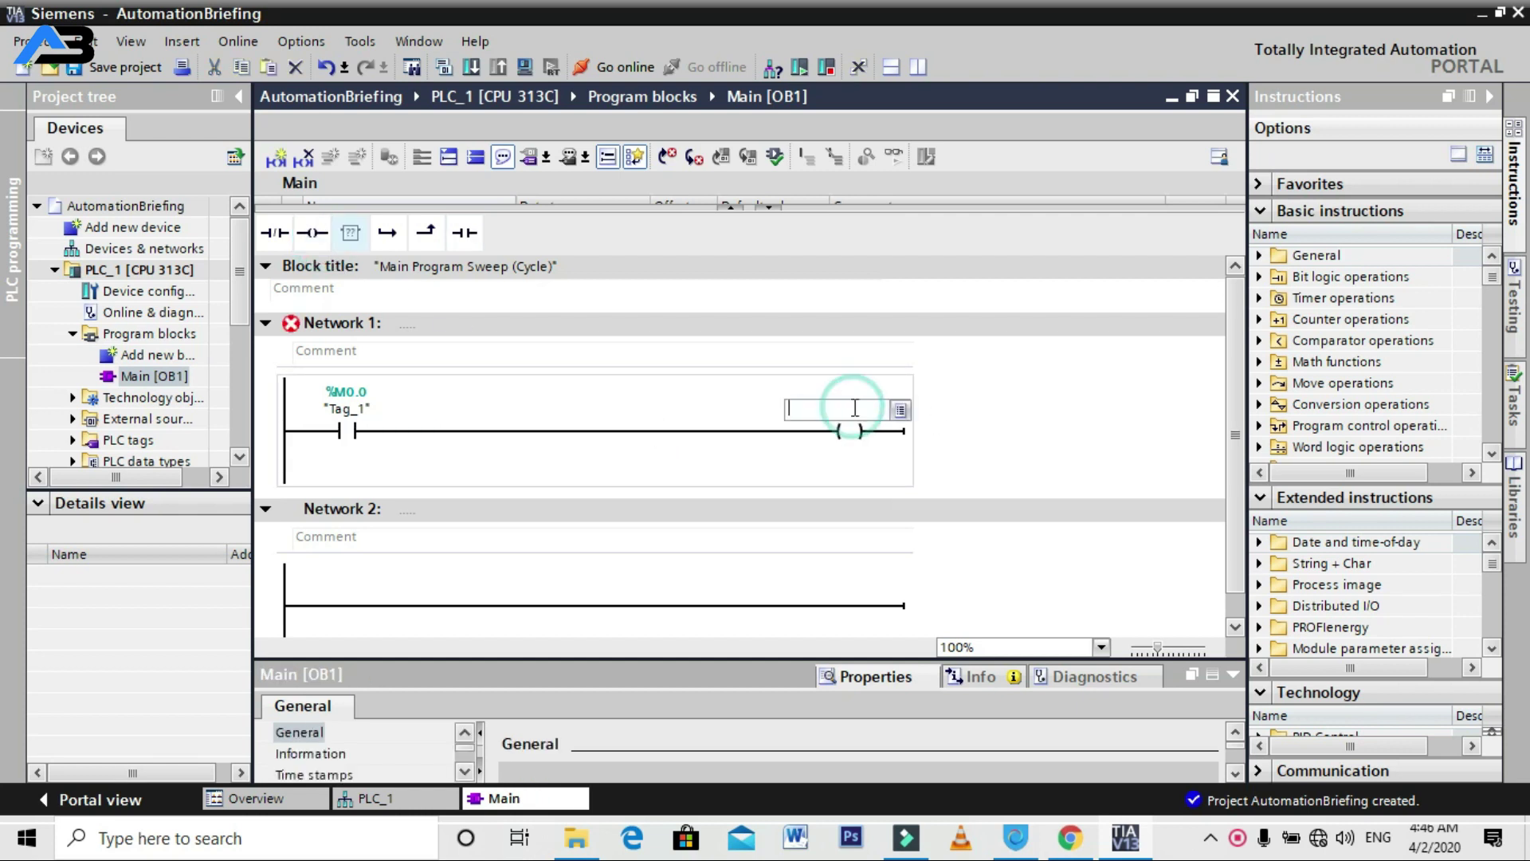
pyautogui.write('q0.0')
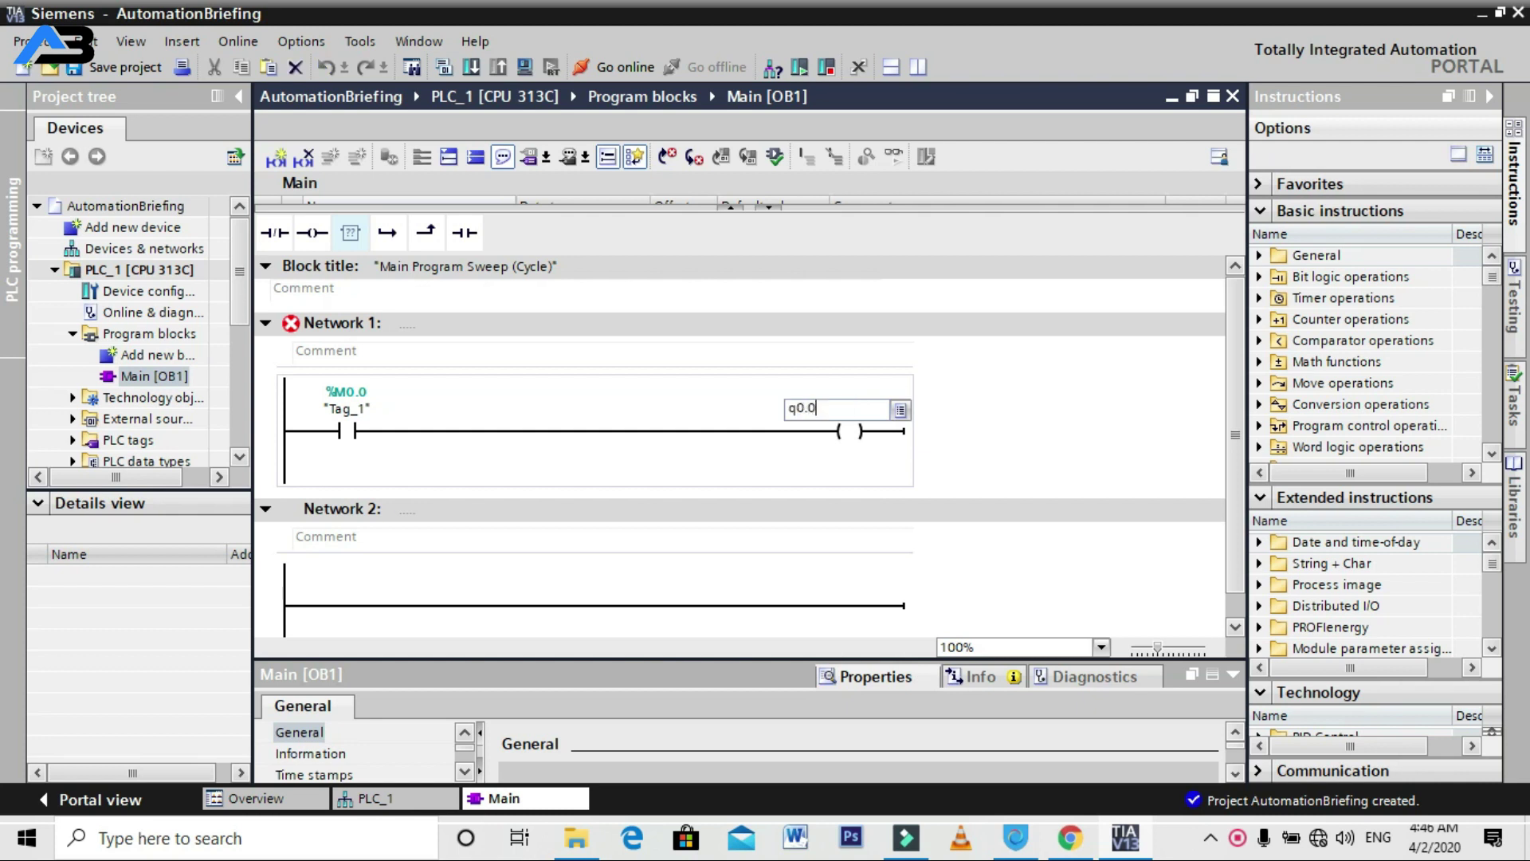
pyautogui.press('Return')
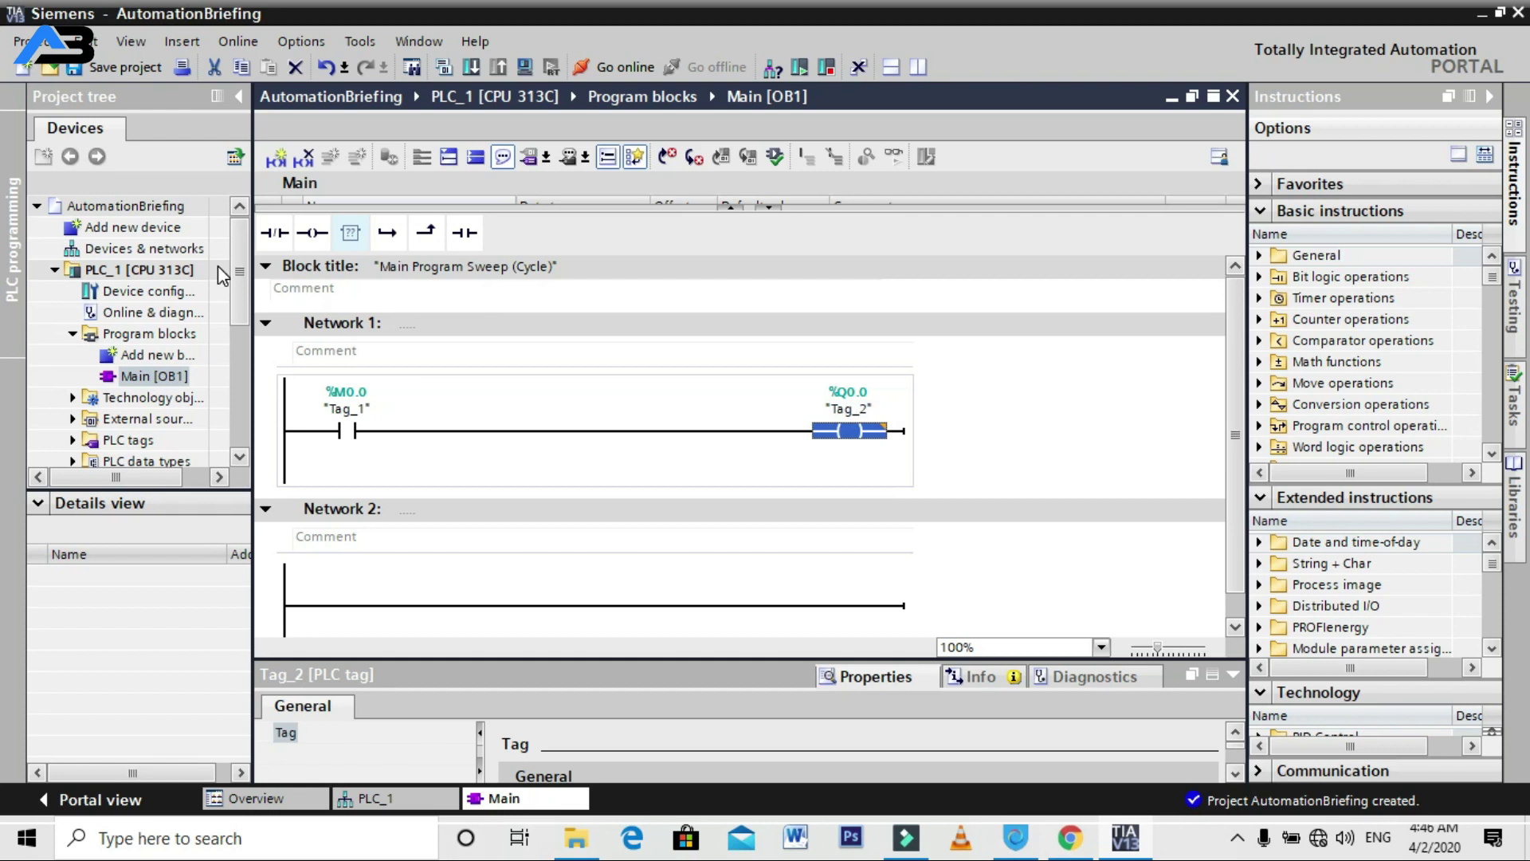
# Add a KTP600 Basic color DP panel (6AV6 647-0AC11-3AX0) to the project.
pyautogui.click(156, 229)
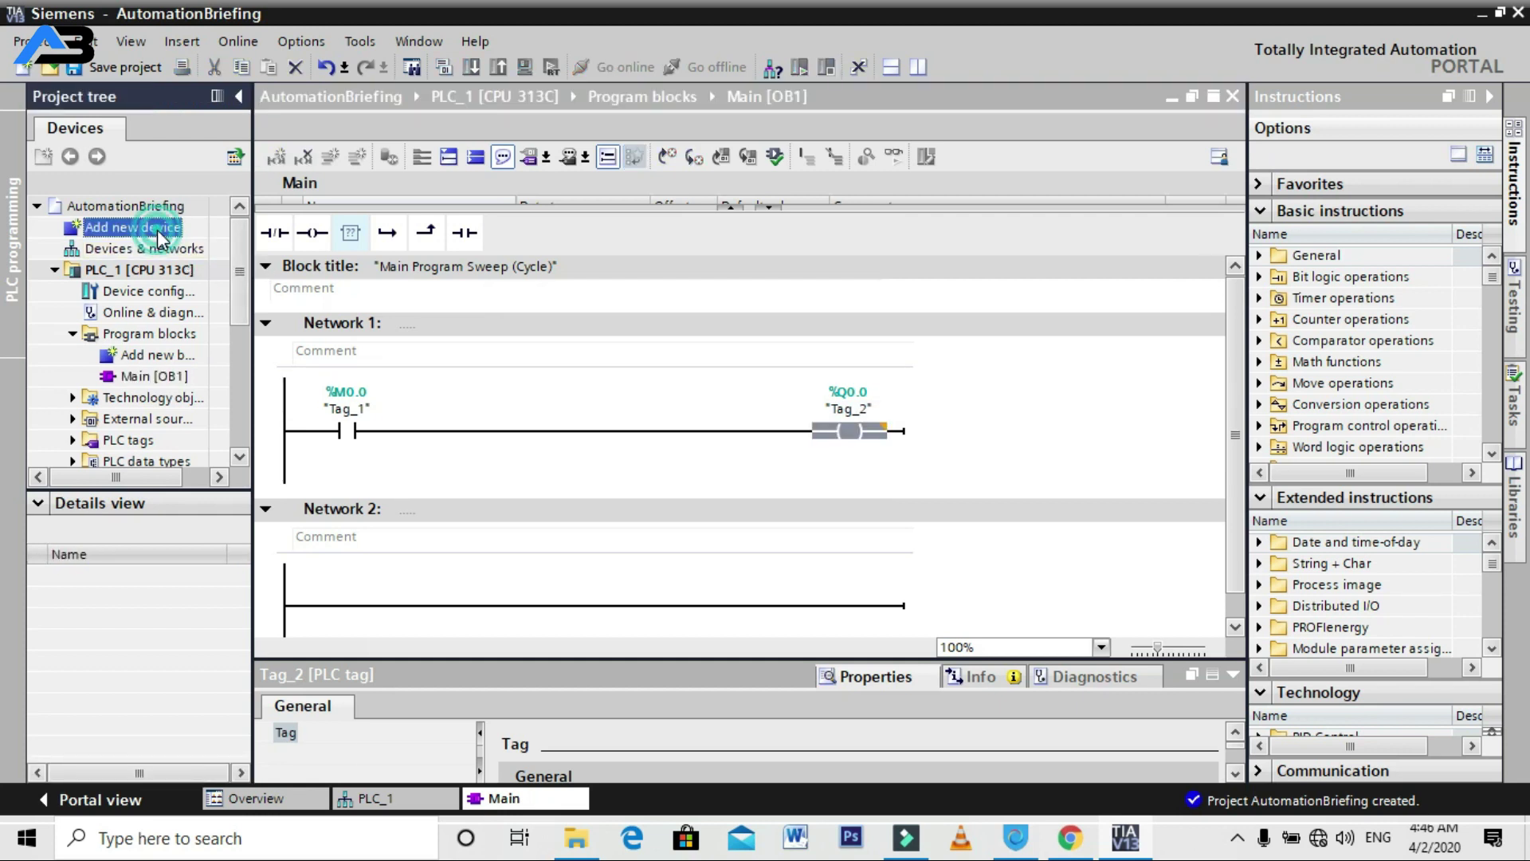
pyautogui.doubleClick(157, 229)
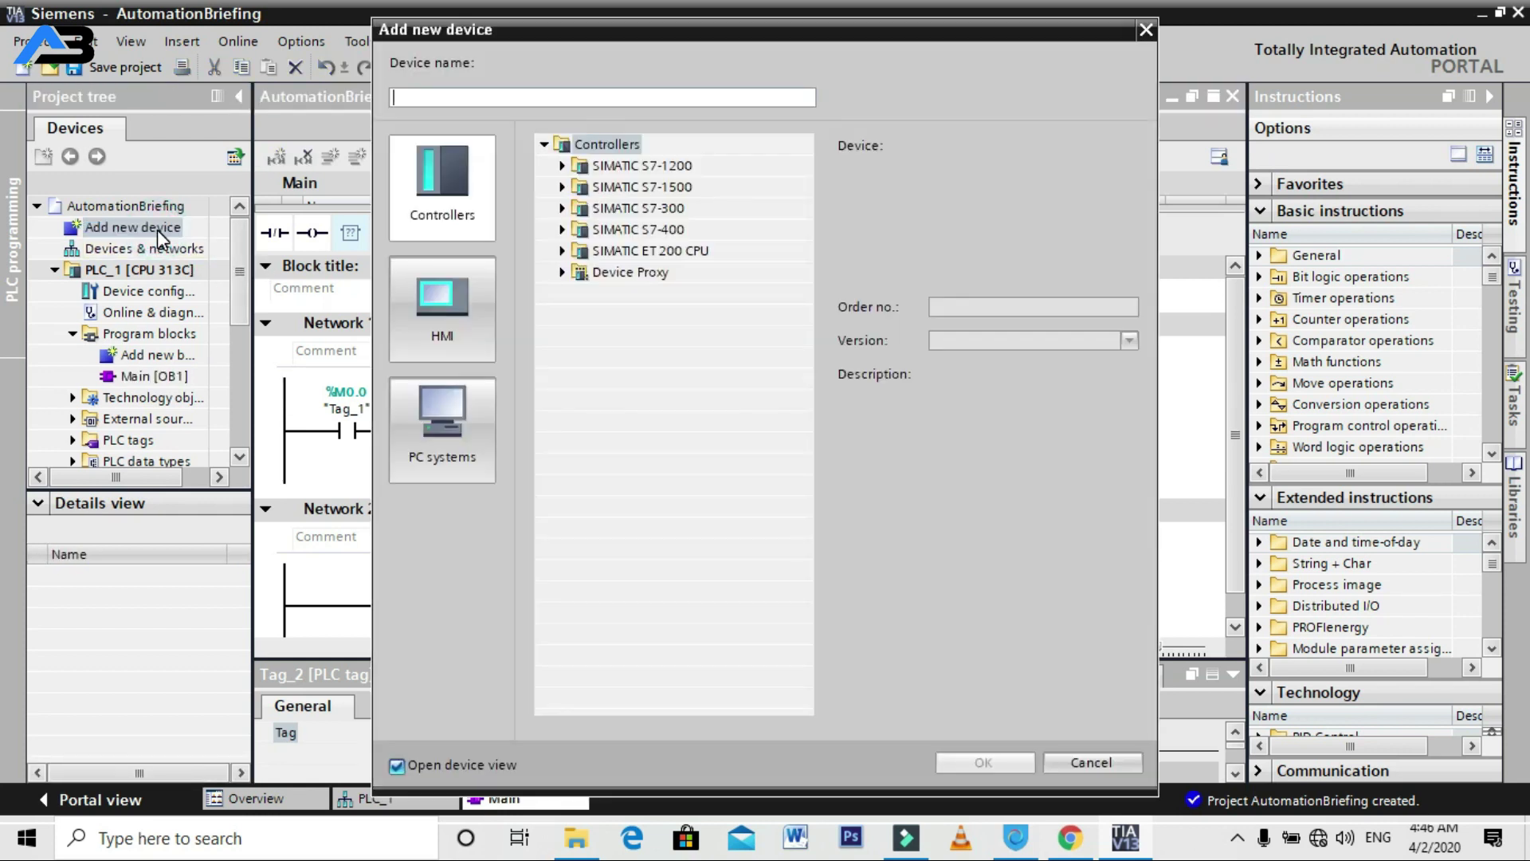
pyautogui.click(461, 324)
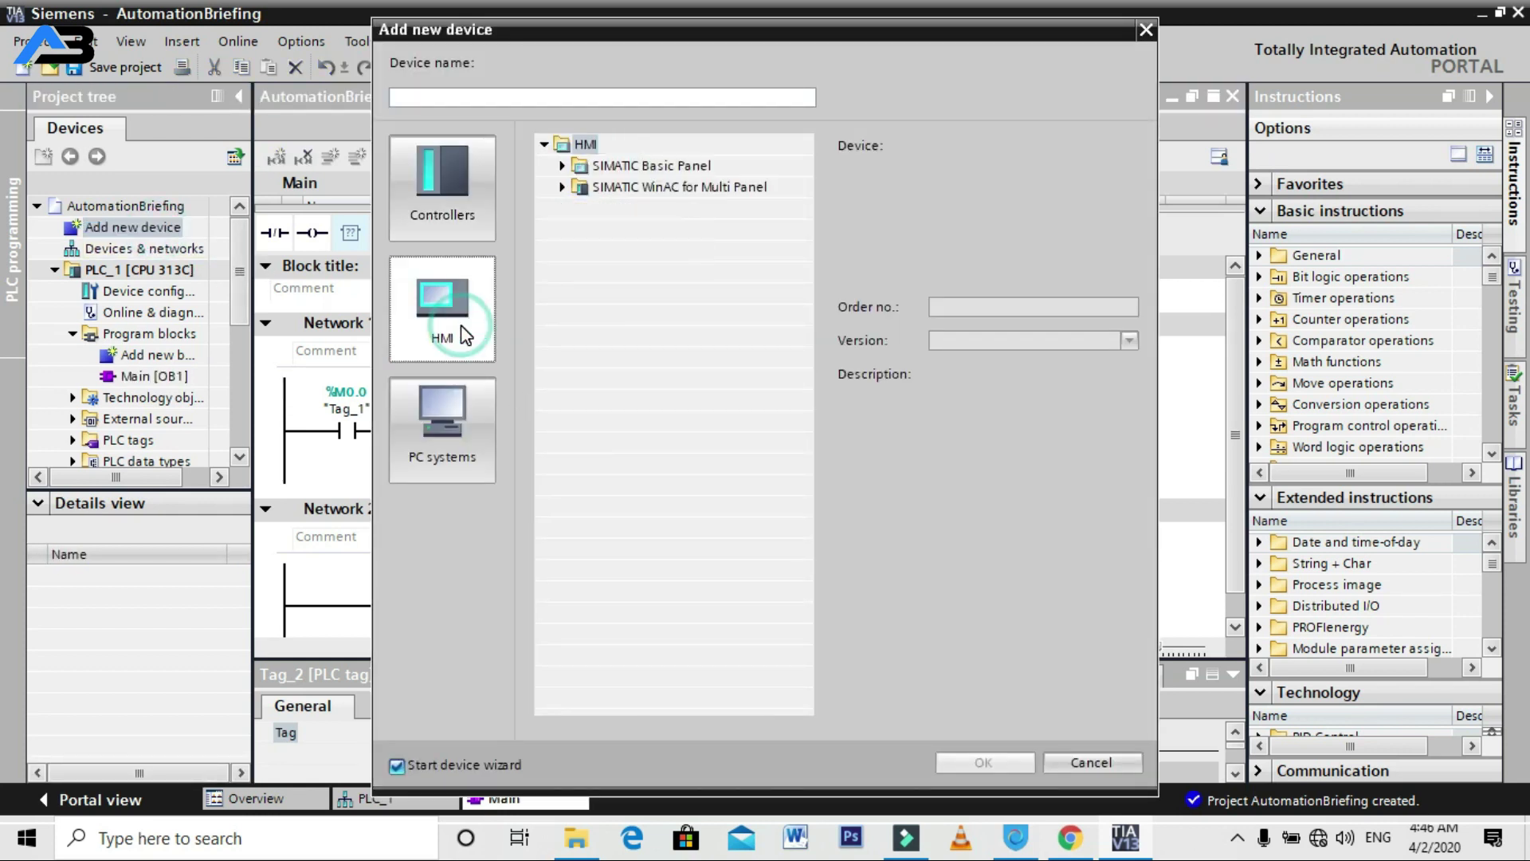
pyautogui.click(564, 167)
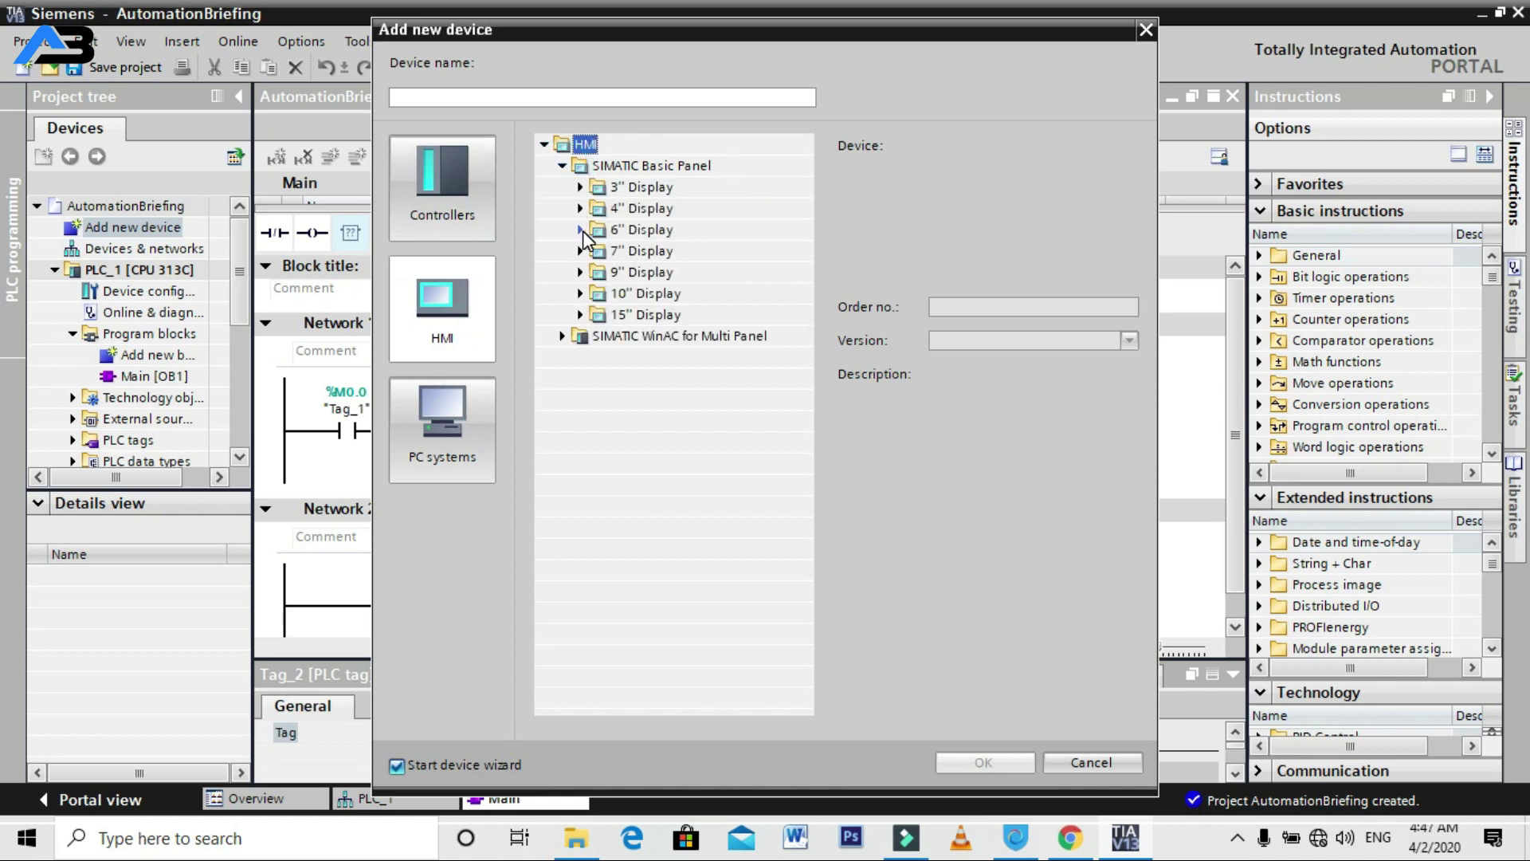
pyautogui.click(581, 229)
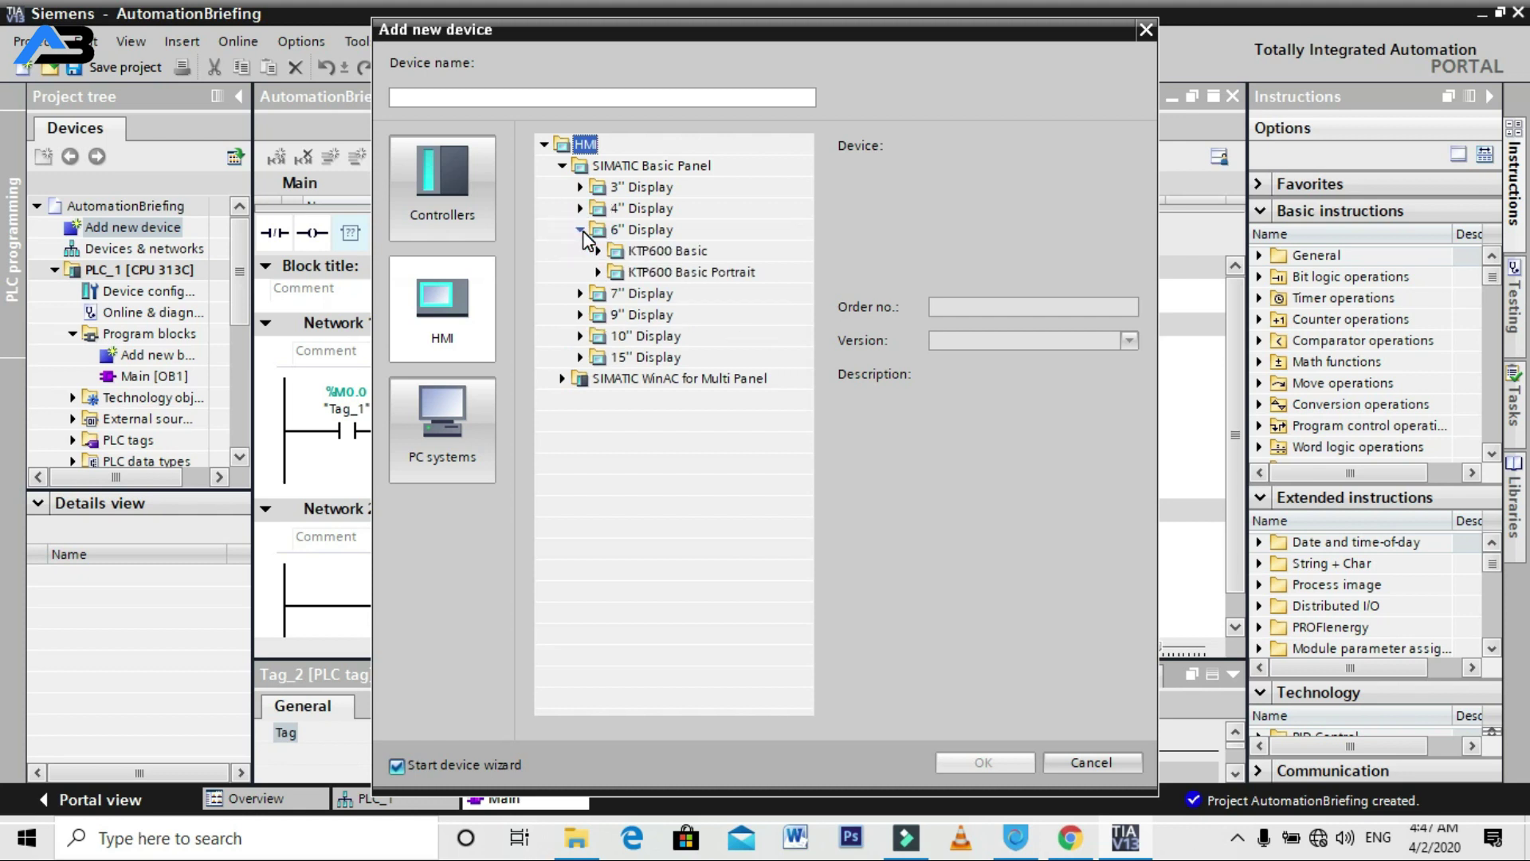
pyautogui.click(600, 252)
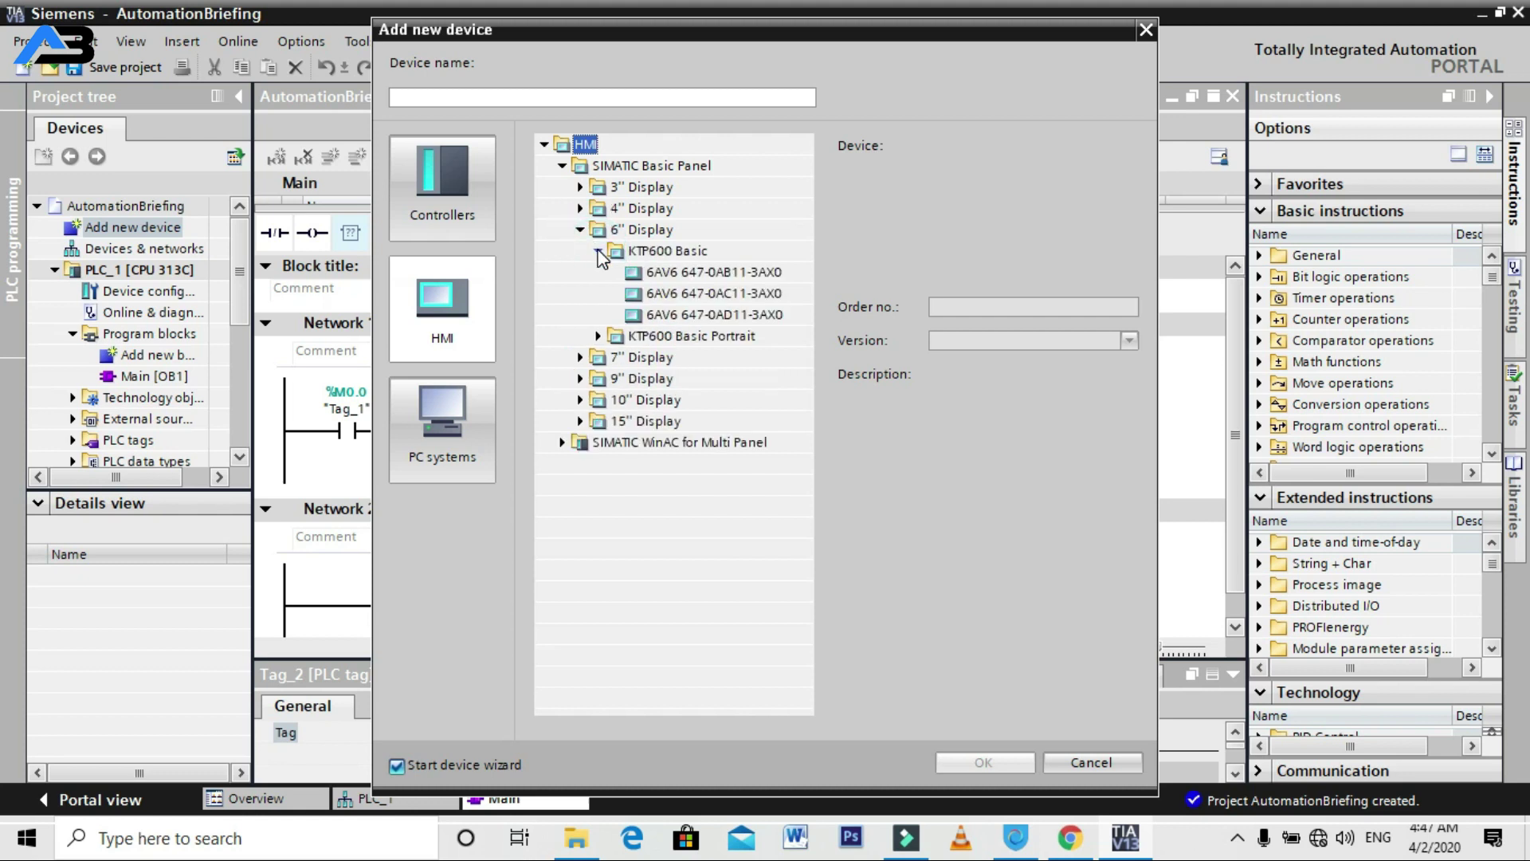
pyautogui.doubleClick(714, 295)
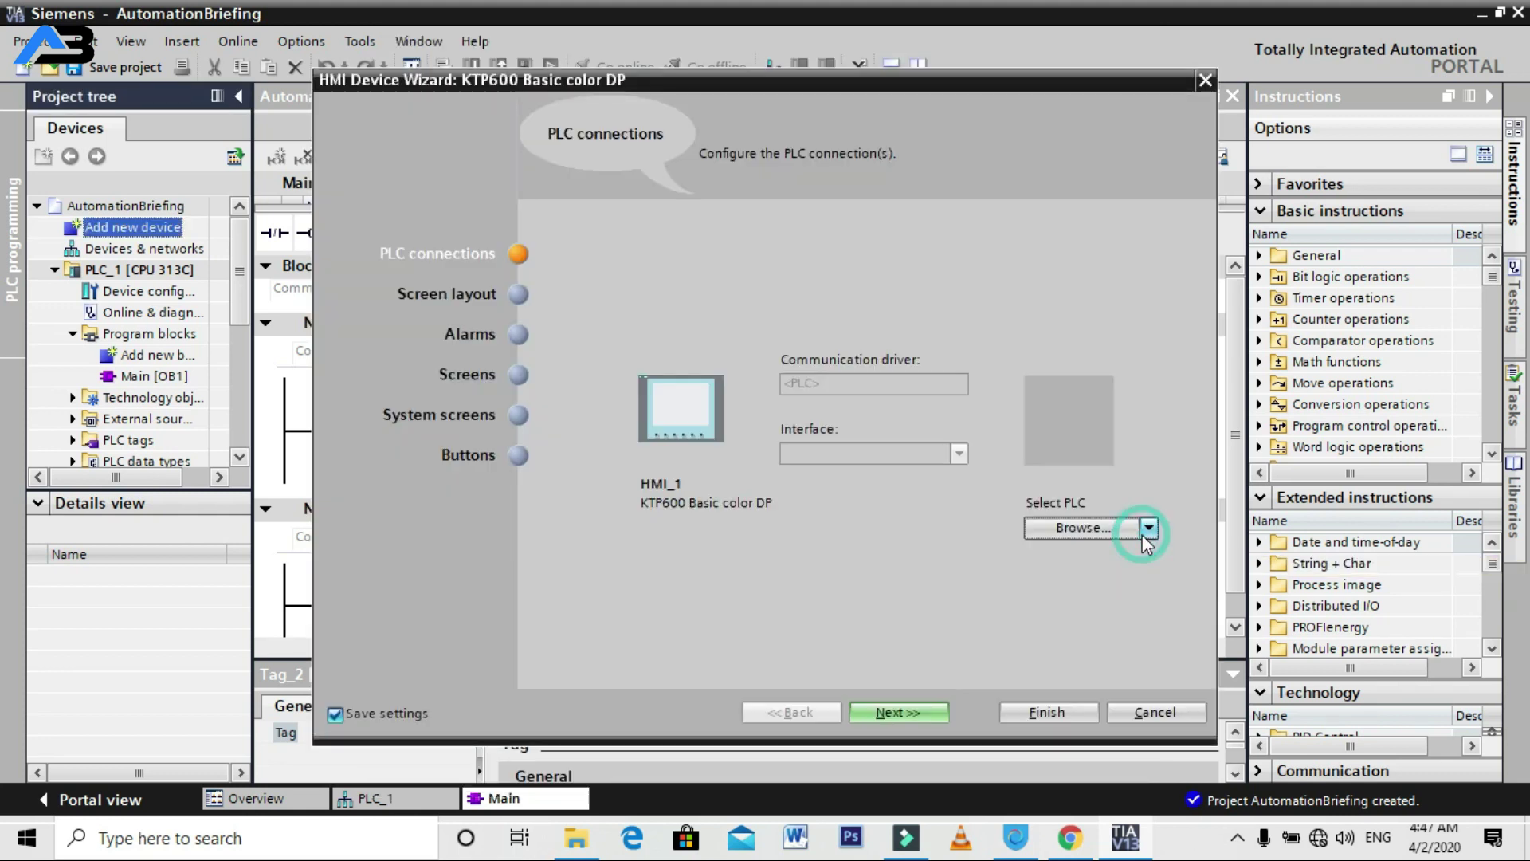
# Connect the panel to PLC_1 and finish the HMI Device Wizard with default pages.
pyautogui.click(1149, 528)
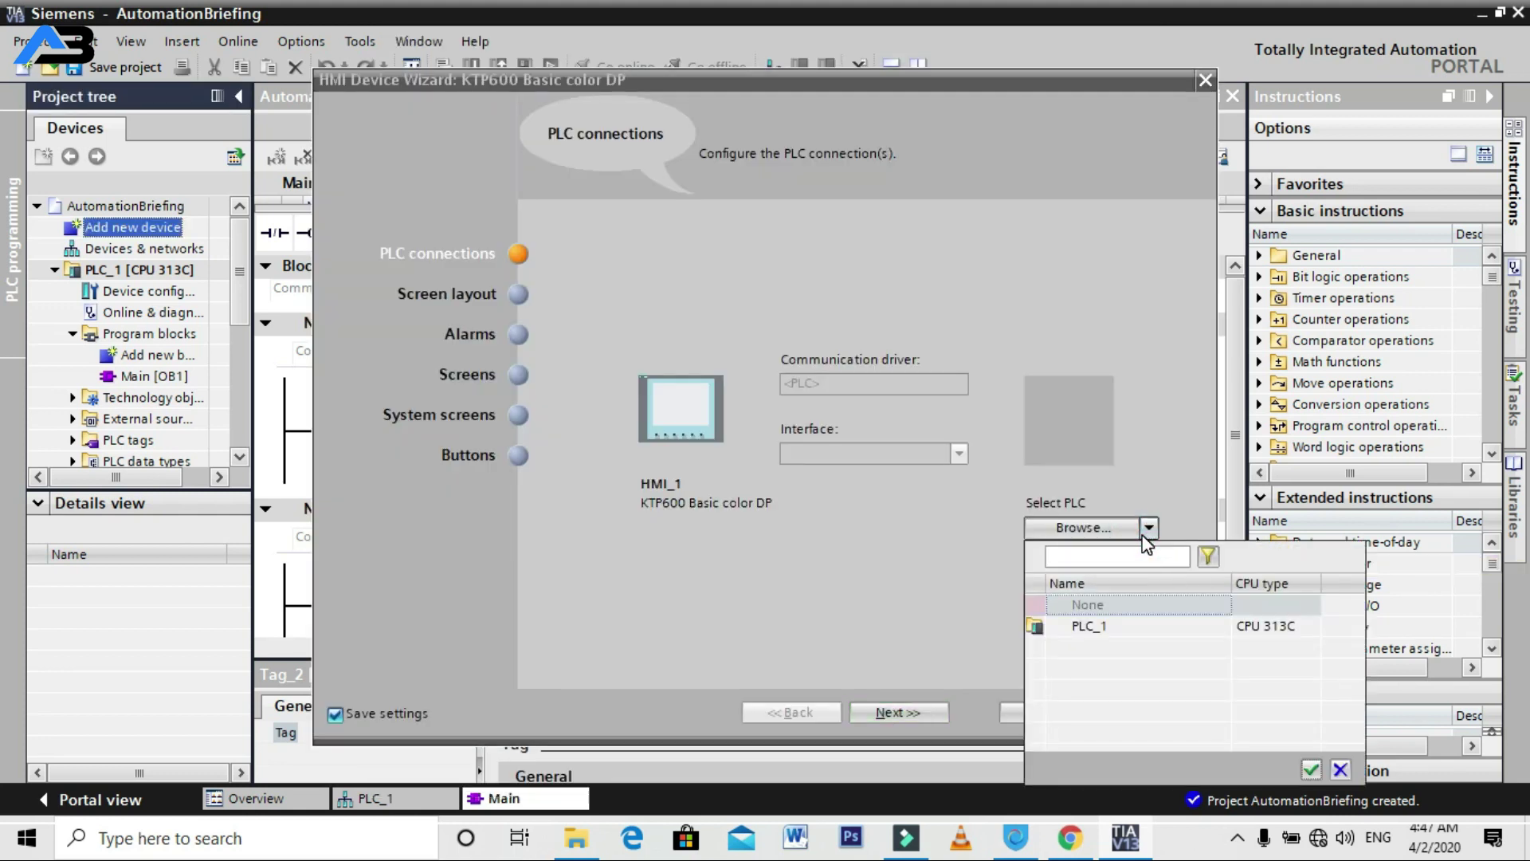
pyautogui.click(1088, 632)
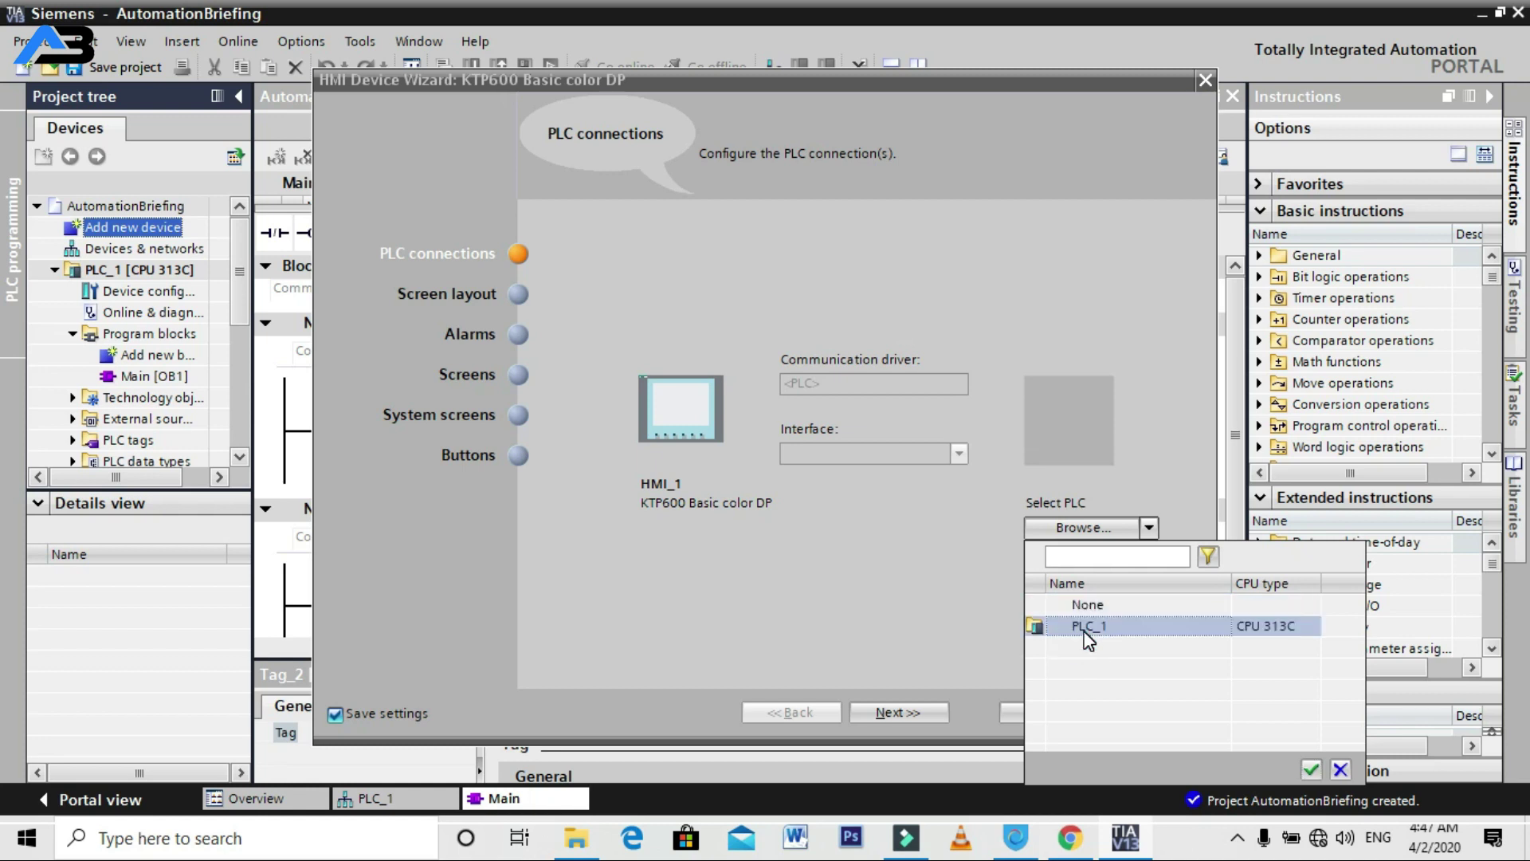
pyautogui.doubleClick(1088, 631)
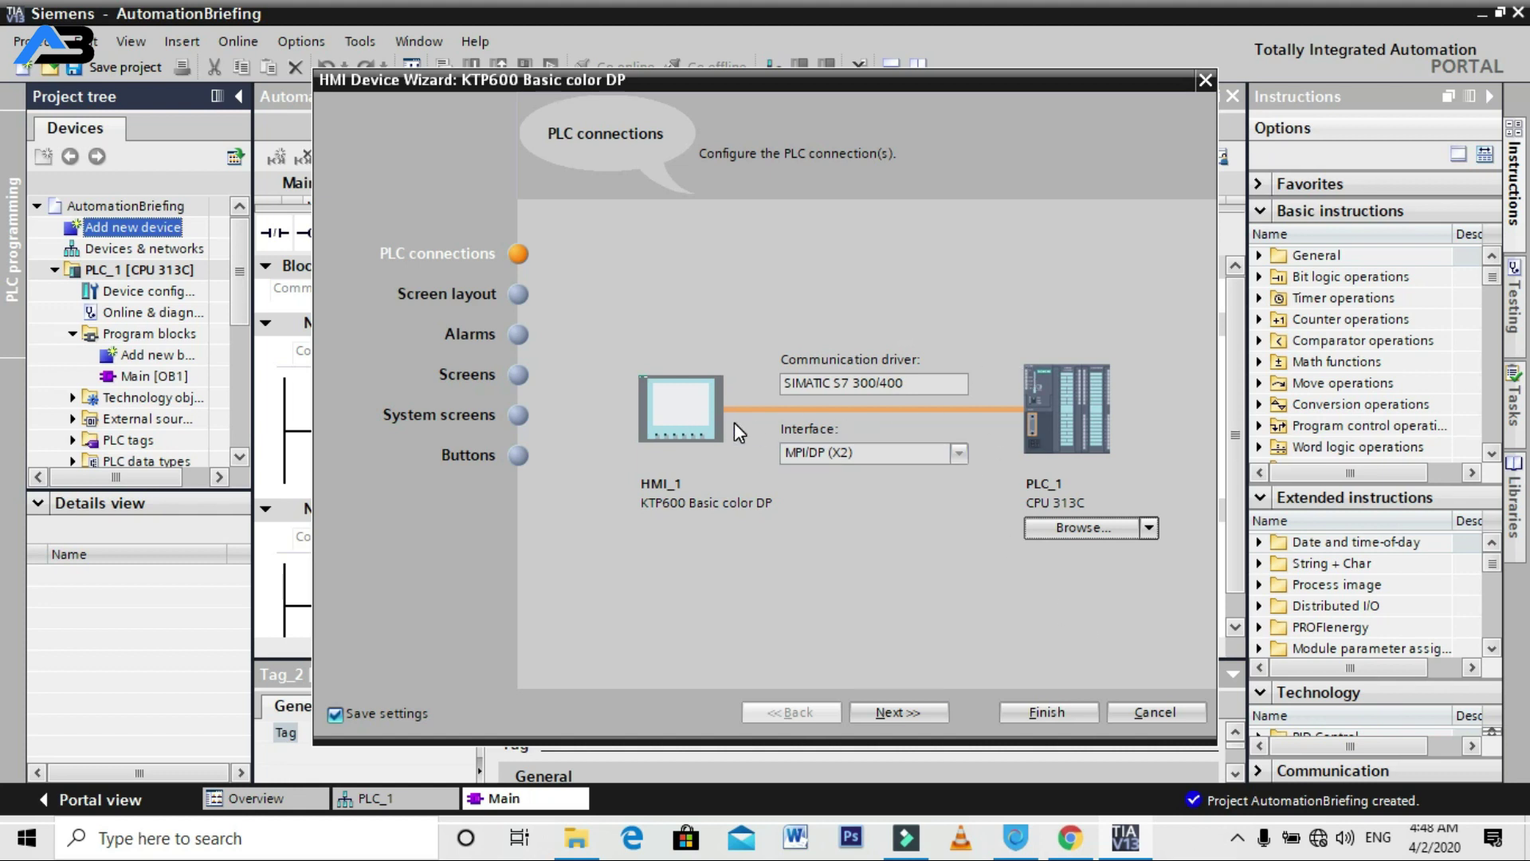
pyautogui.click(898, 713)
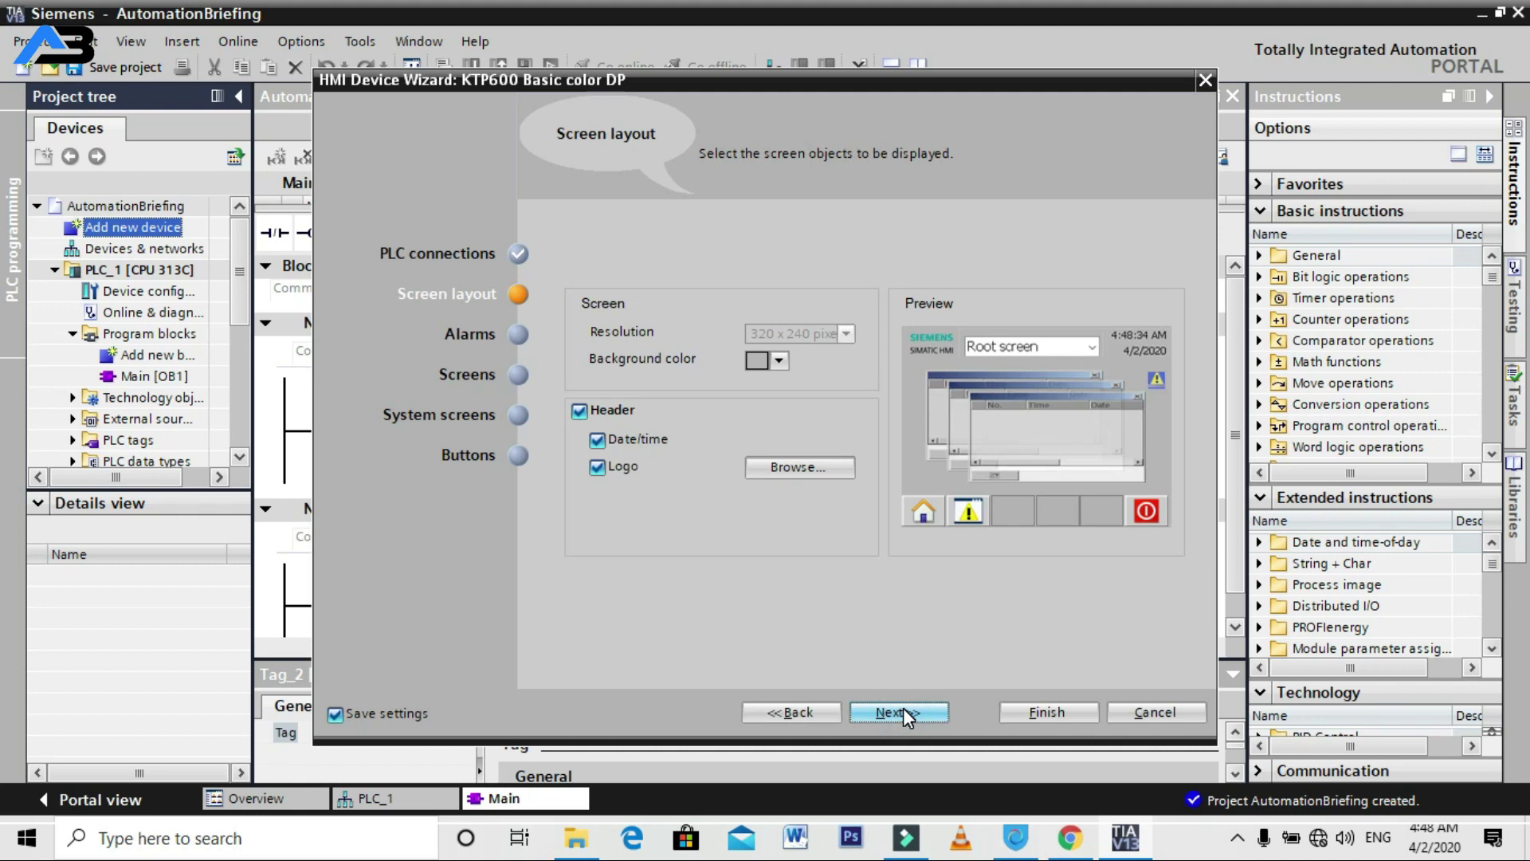
pyautogui.click(903, 709)
pyautogui.click(903, 709)
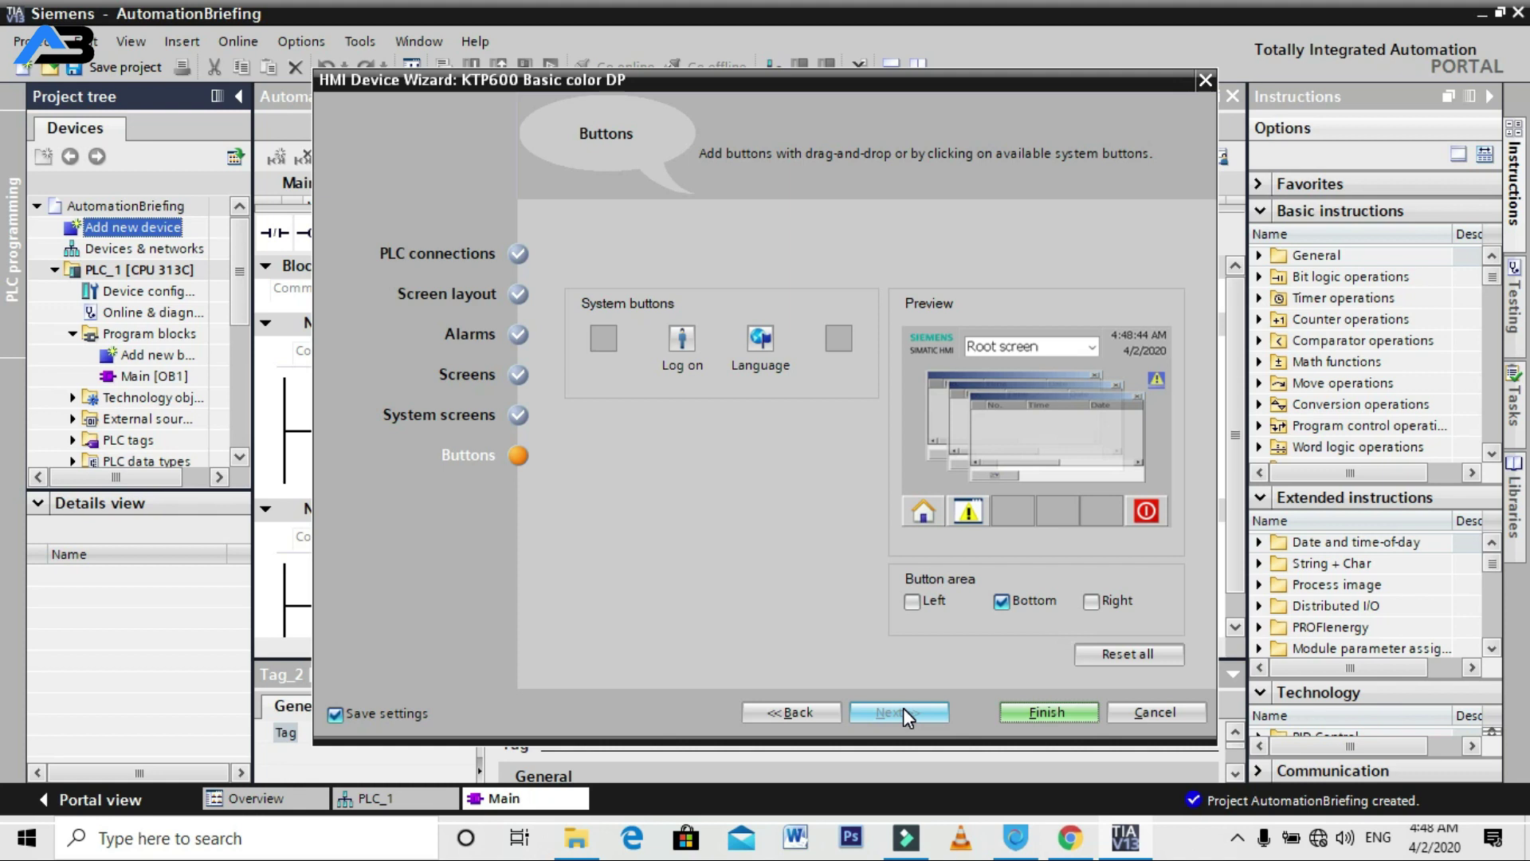
pyautogui.click(1060, 716)
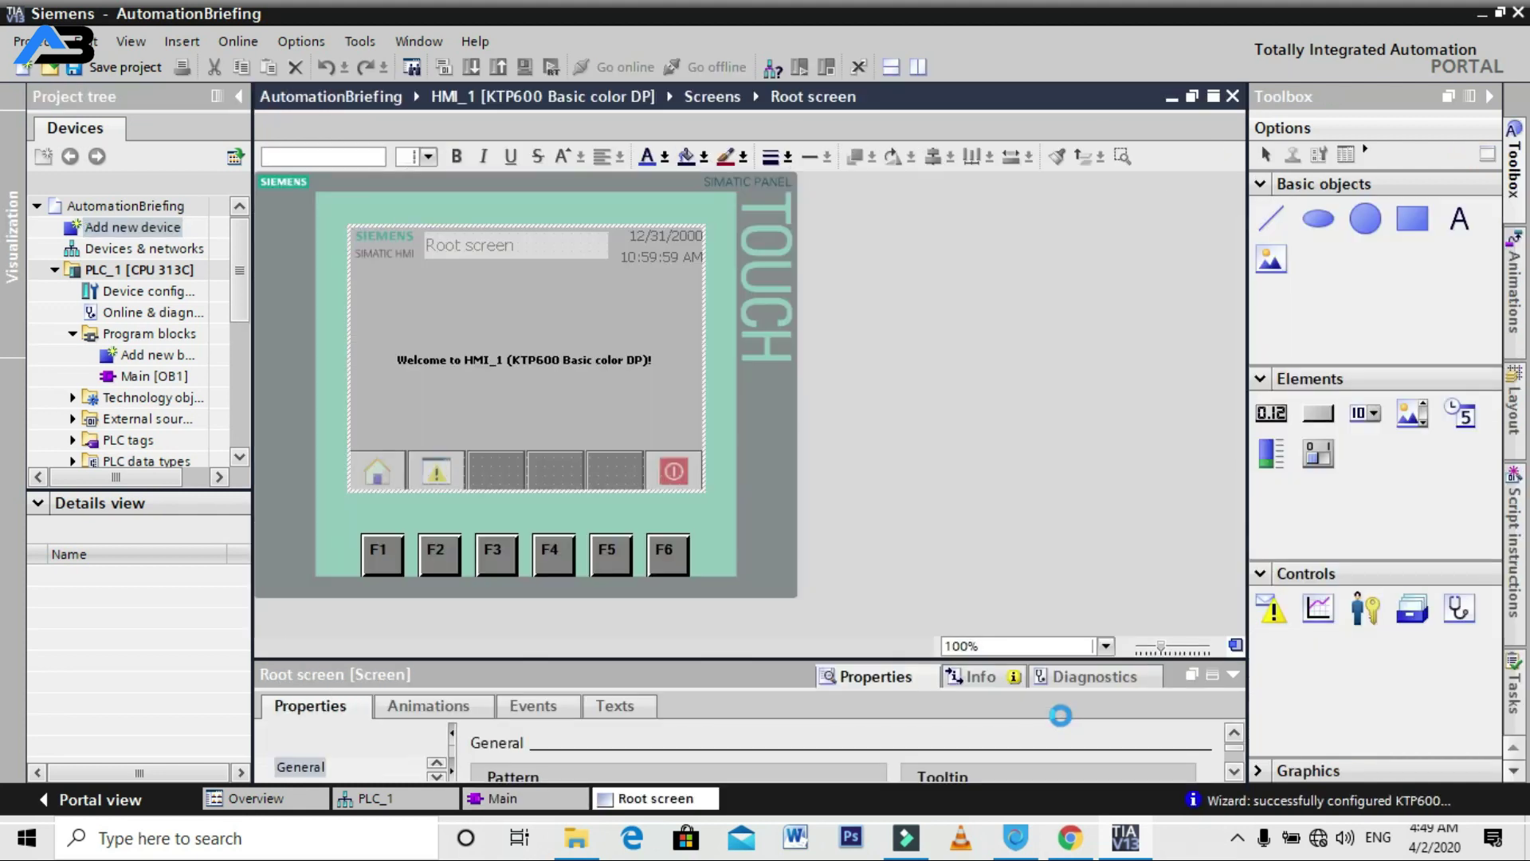
# Draw a circle on the Root screen and place a Switch button to its left.
pyautogui.click(1366, 220)
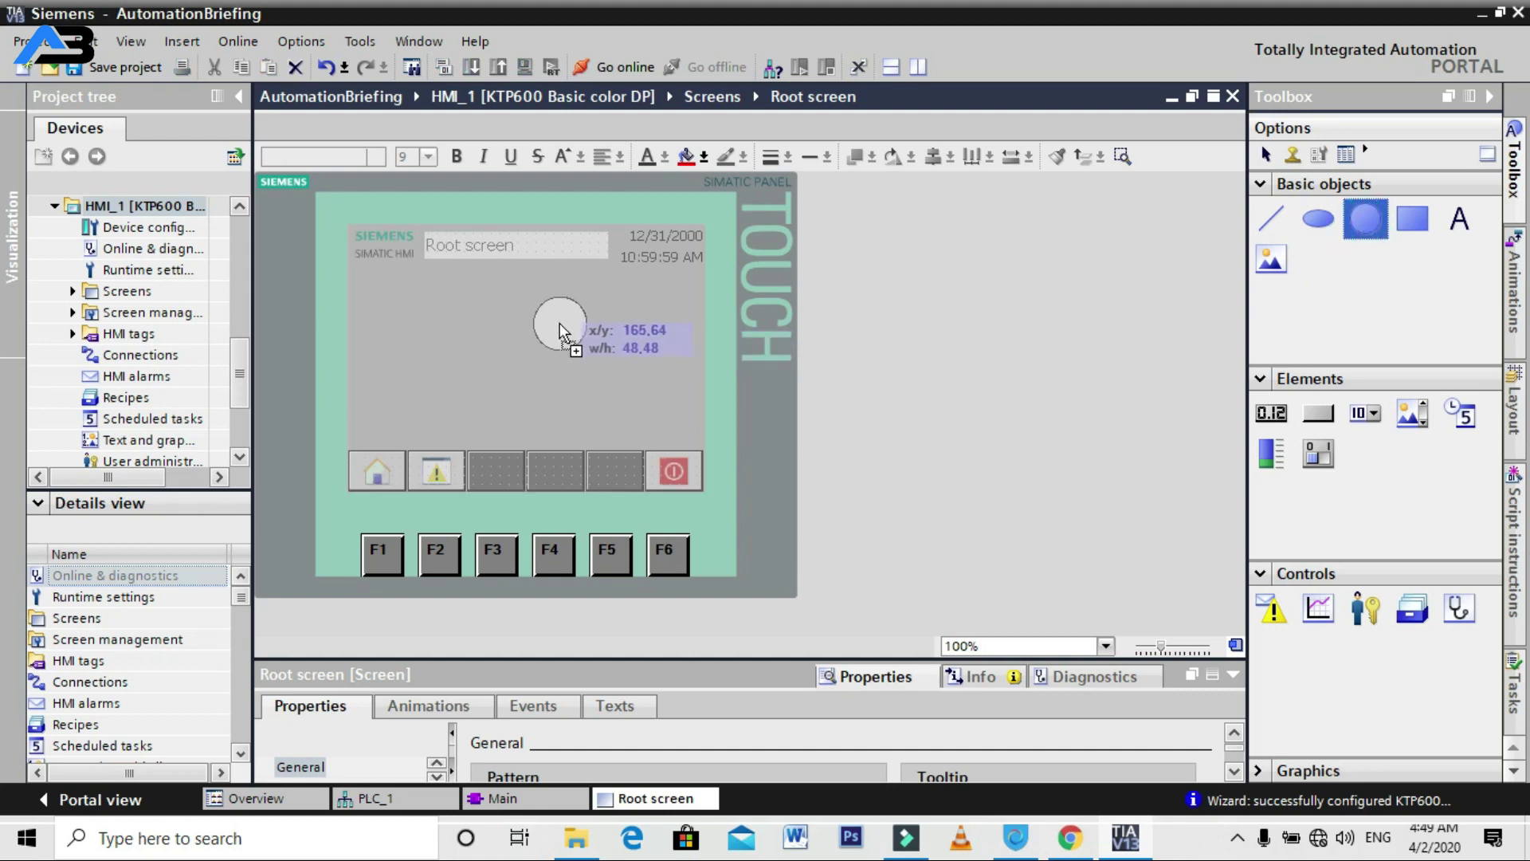
pyautogui.click(561, 324)
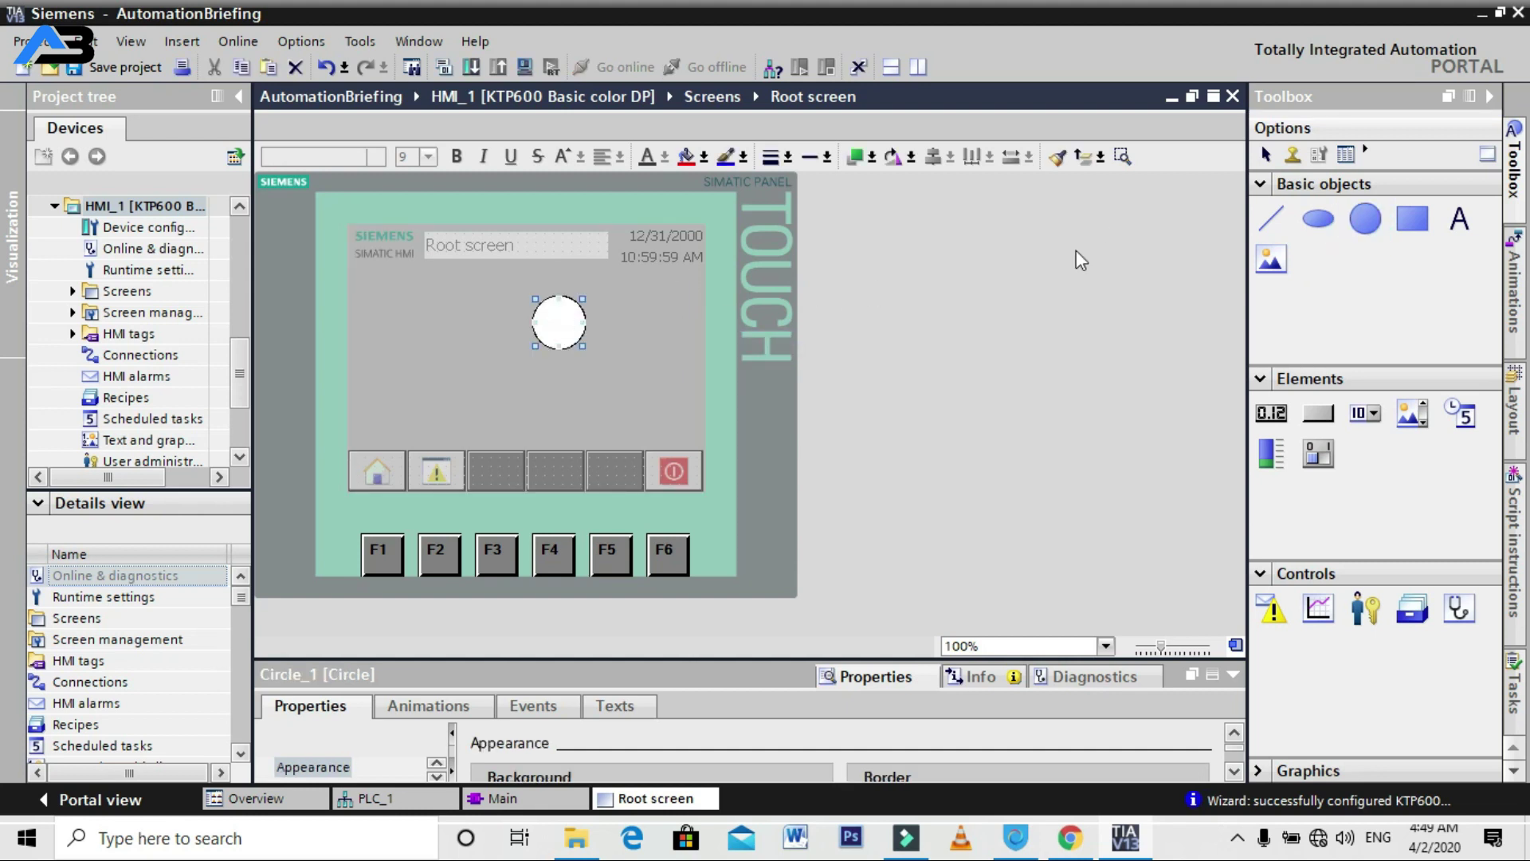
pyautogui.click(1318, 414)
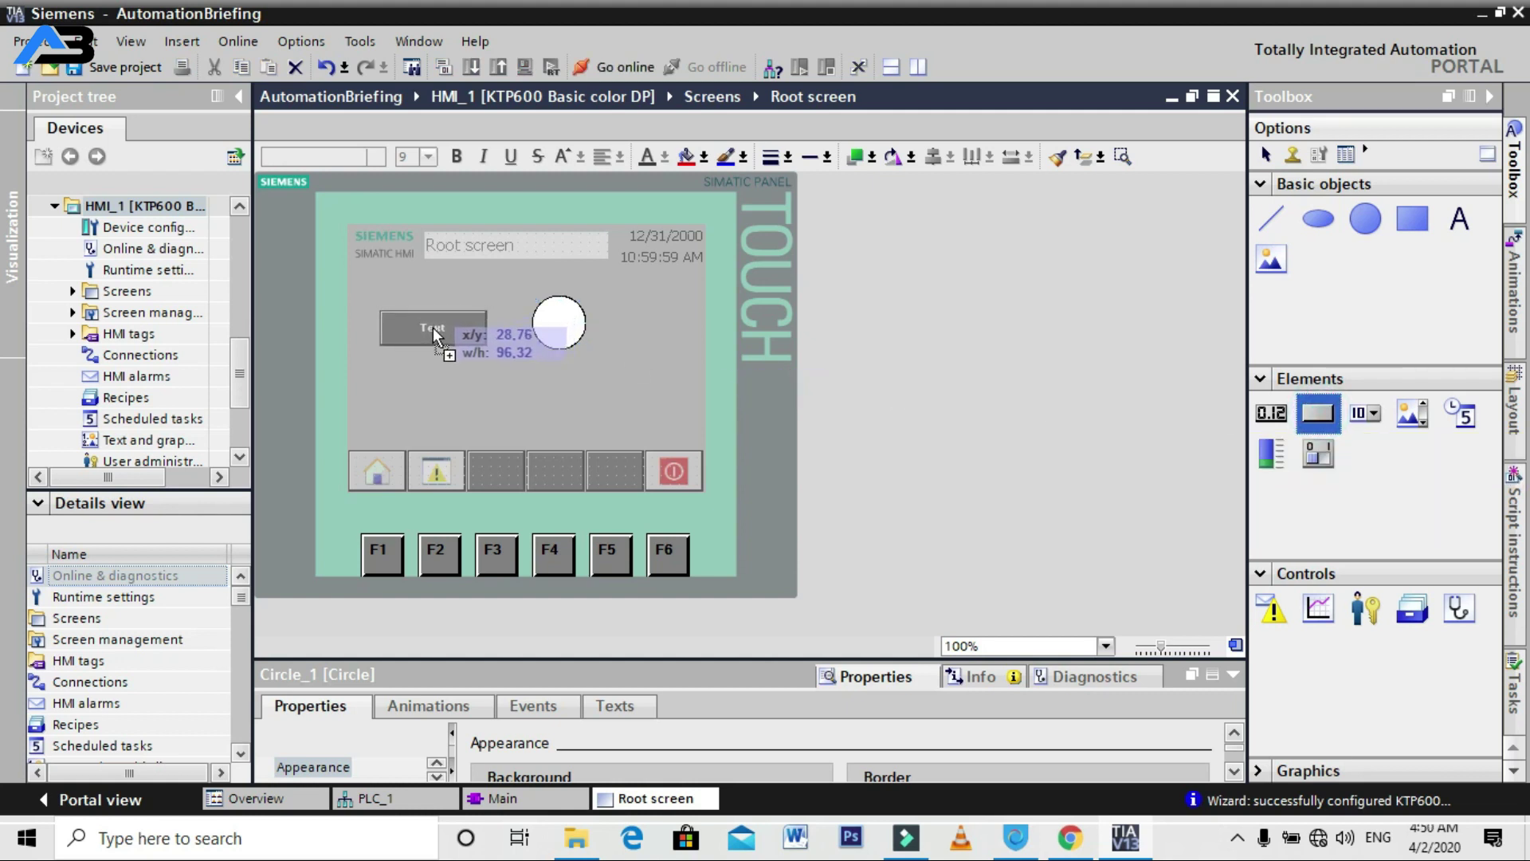
pyautogui.click(433, 327)
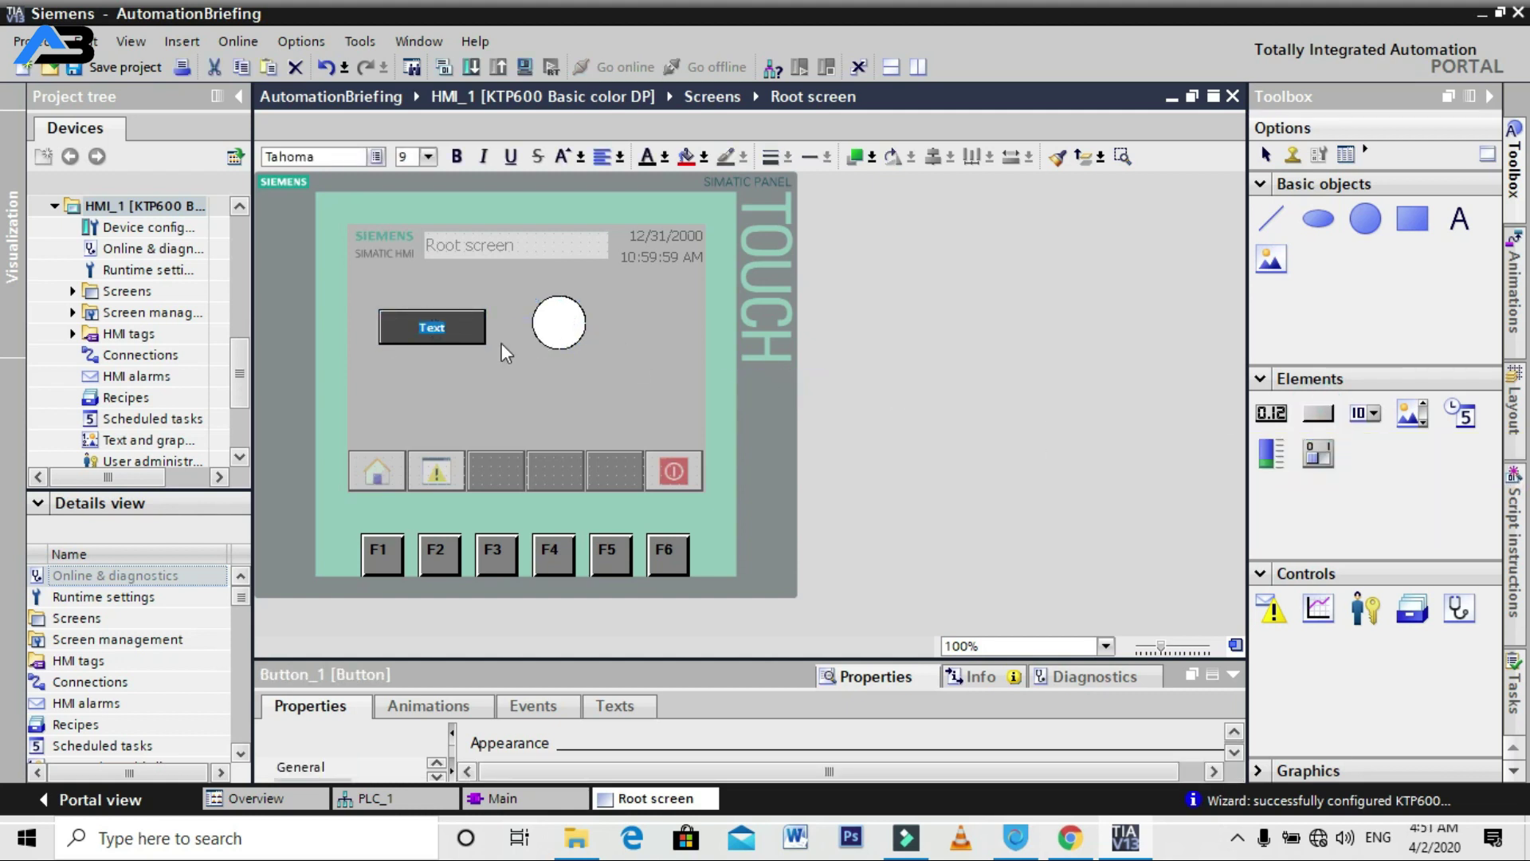
pyautogui.write('Switch')
pyautogui.press('Escape')
# Select the Switch button and enlarge the Properties pane.
pyautogui.click(434, 324)
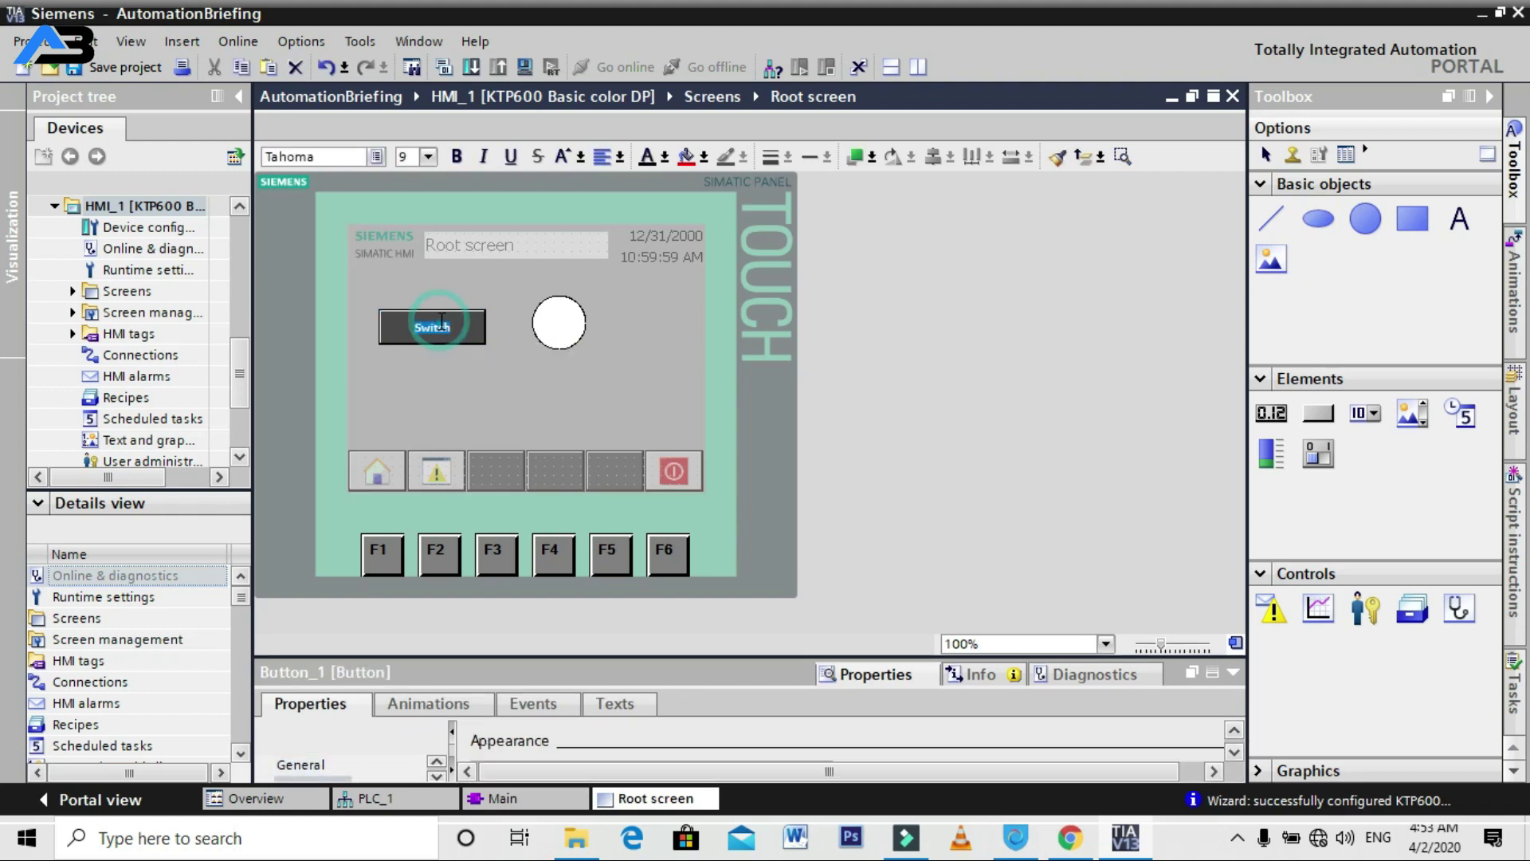
pyautogui.click(545, 403)
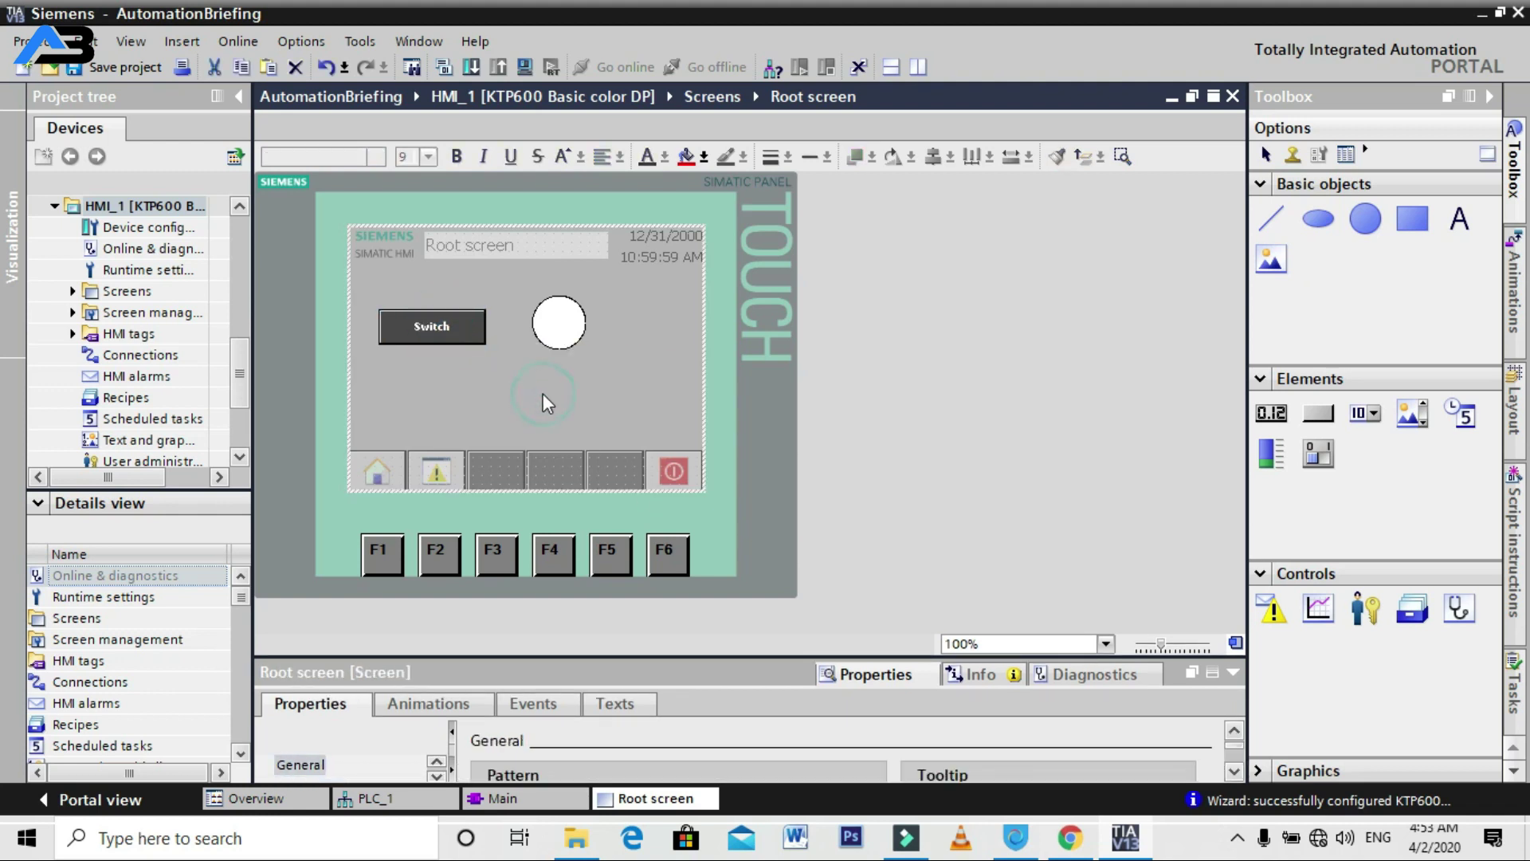
pyautogui.click(461, 331)
pyautogui.moveTo(661, 659); pyautogui.dragTo(625, 443)
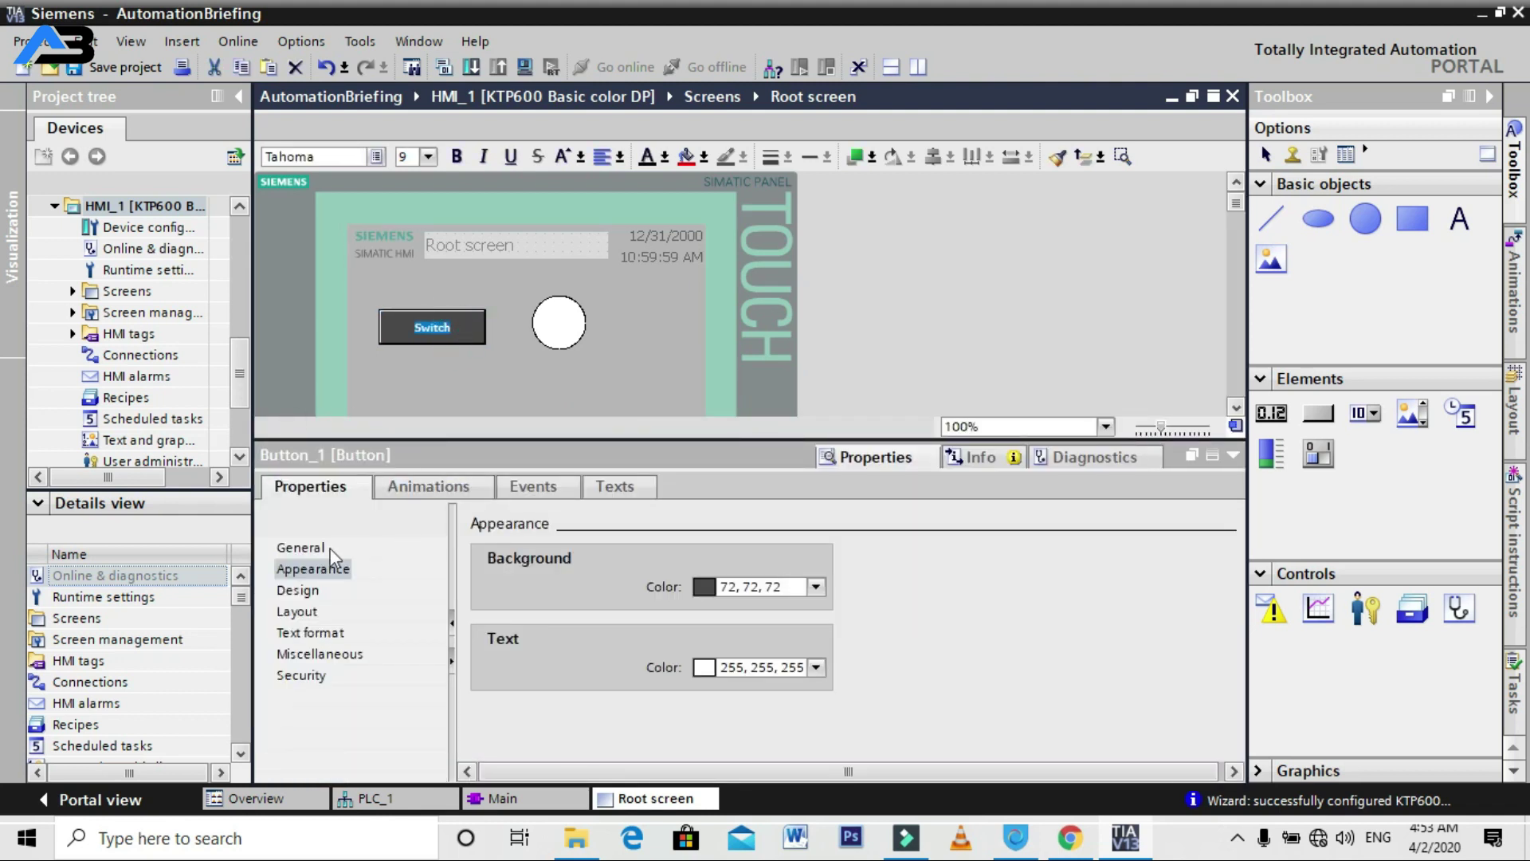
# Add the InvertBit system function from Edit bits to the button's Click event.
pyautogui.click(535, 488)
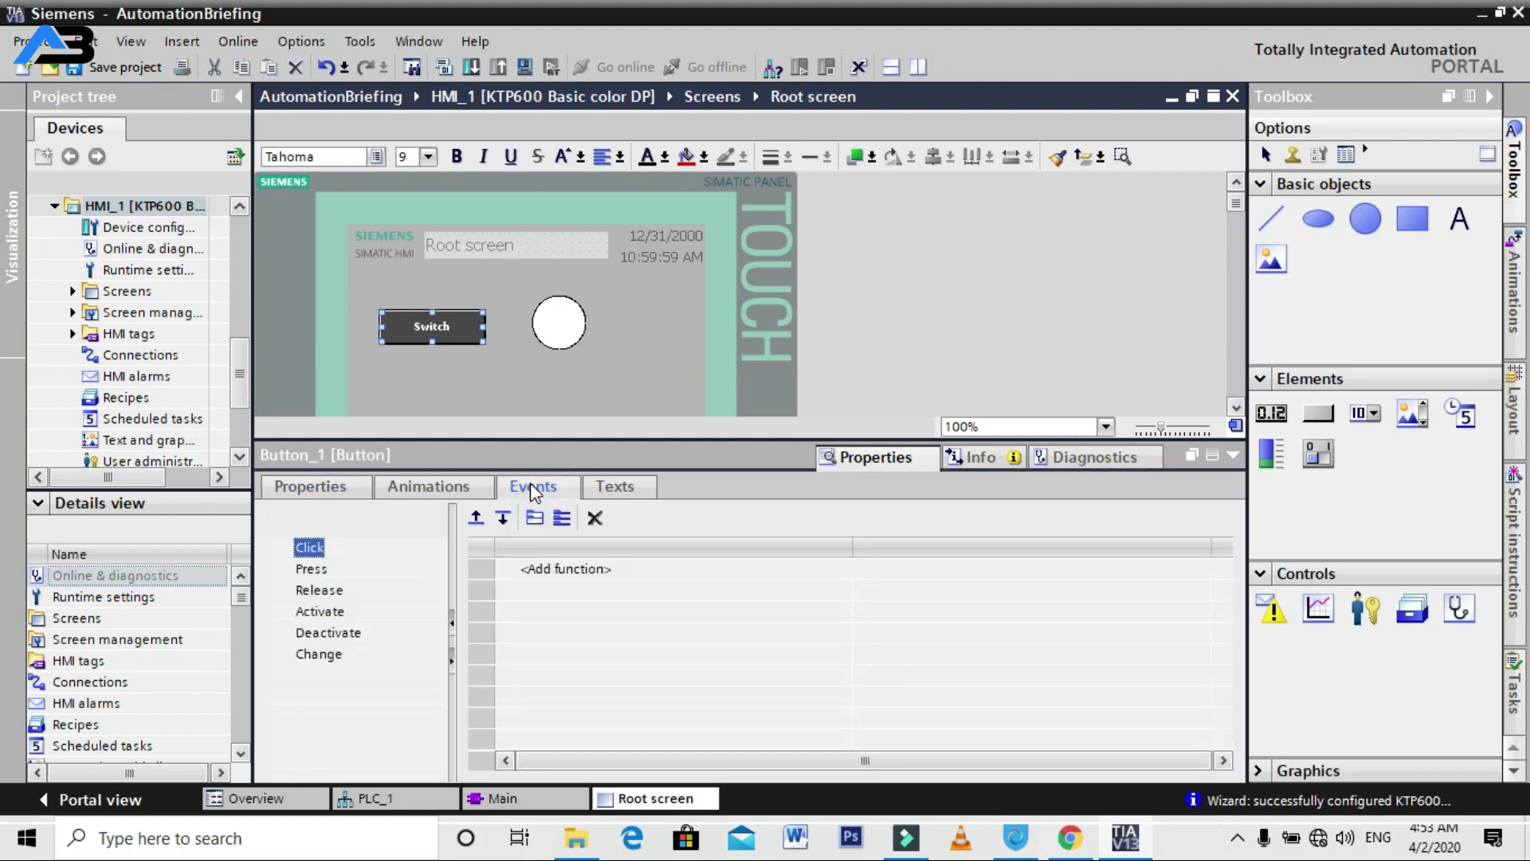
pyautogui.click(556, 569)
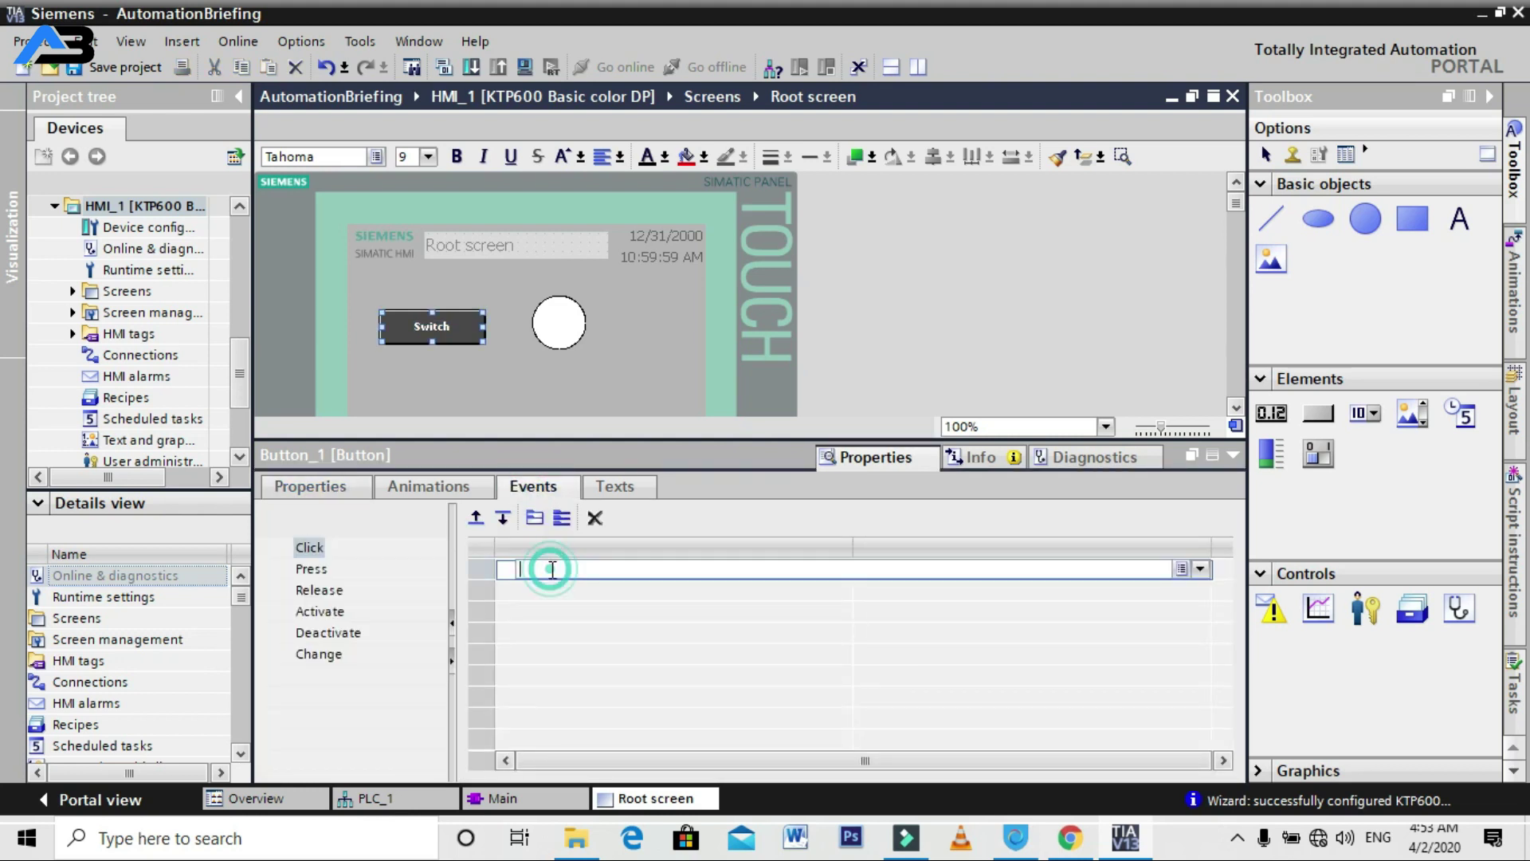
pyautogui.click(1201, 569)
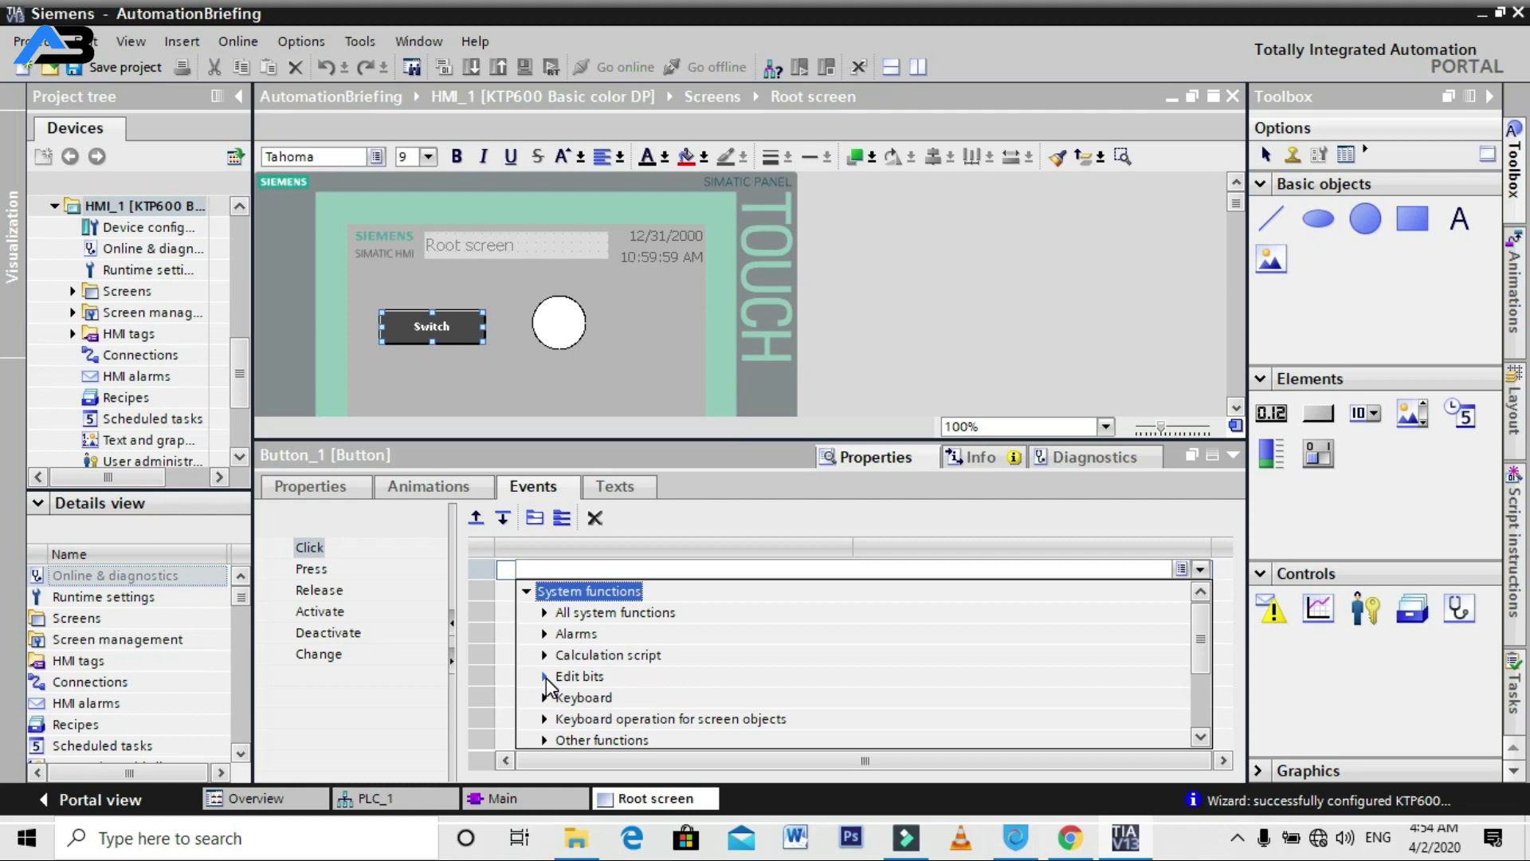
pyautogui.click(545, 677)
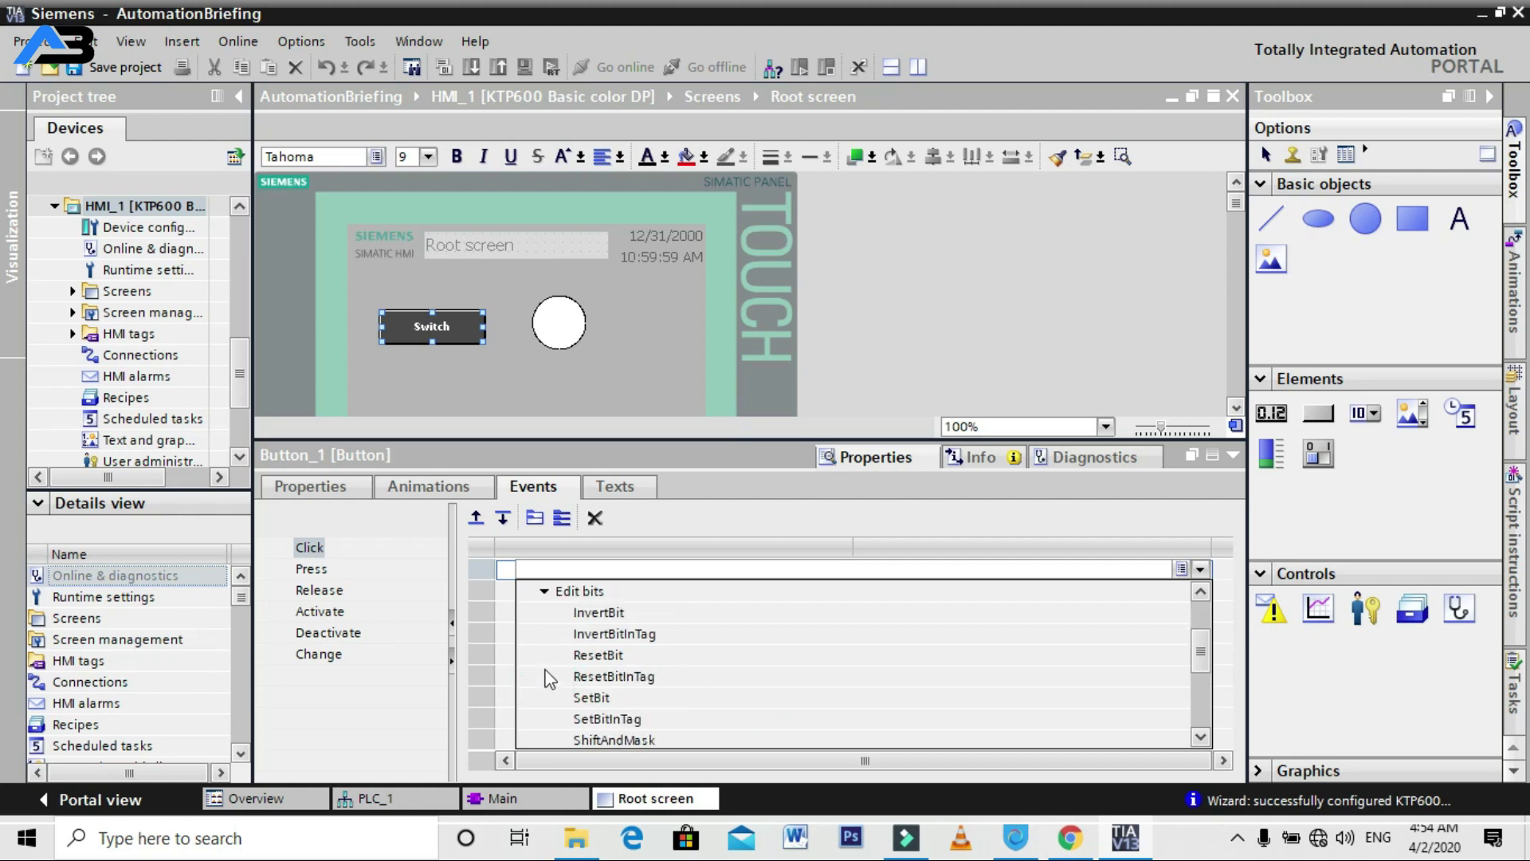
pyautogui.click(585, 613)
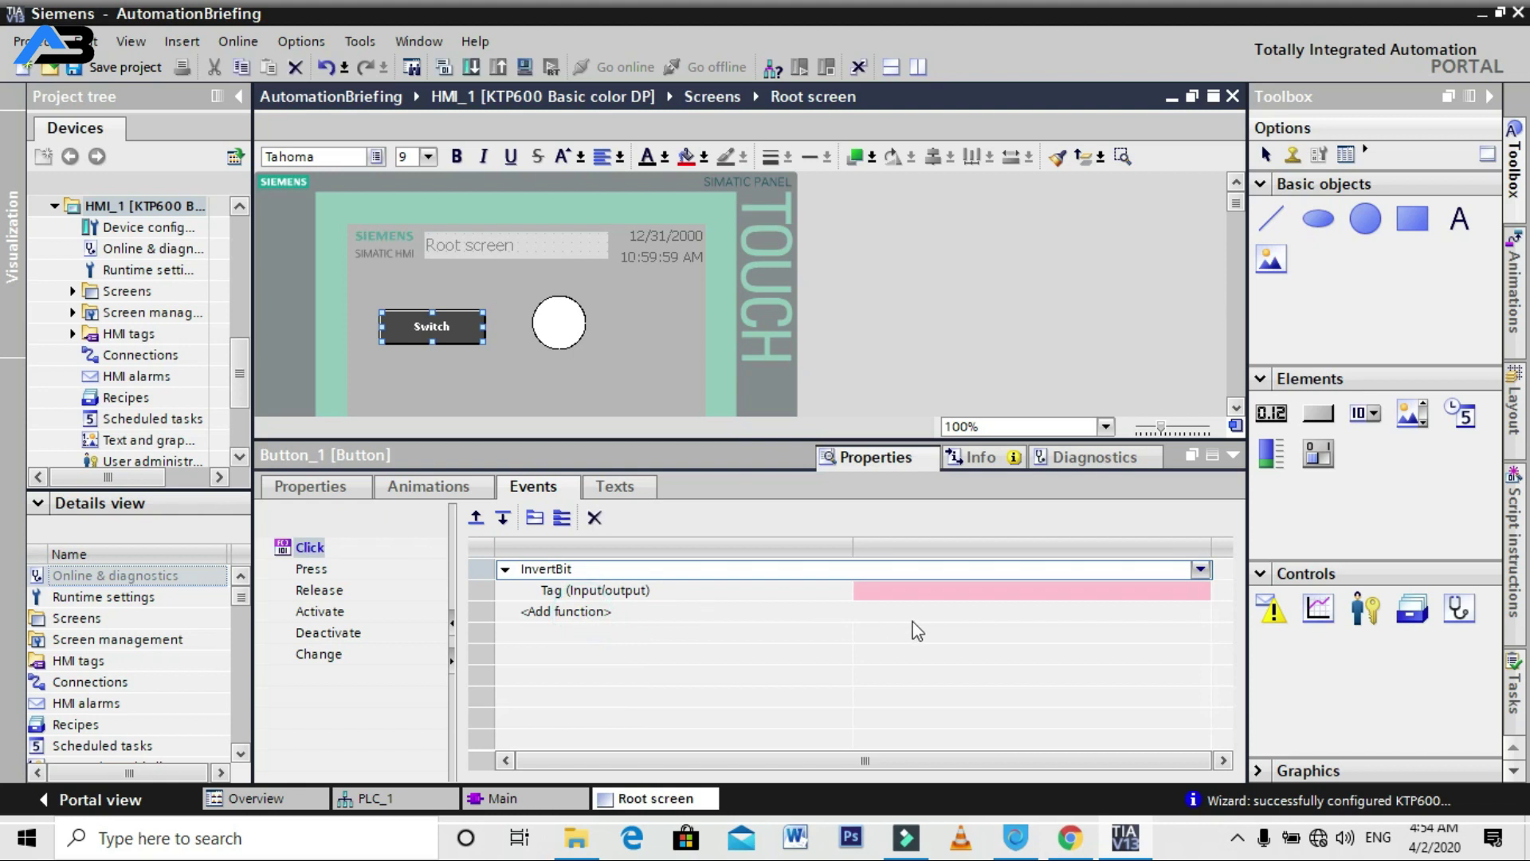
# Browse the project's tags for InvertBit's Tag parameter.
pyautogui.click(913, 593)
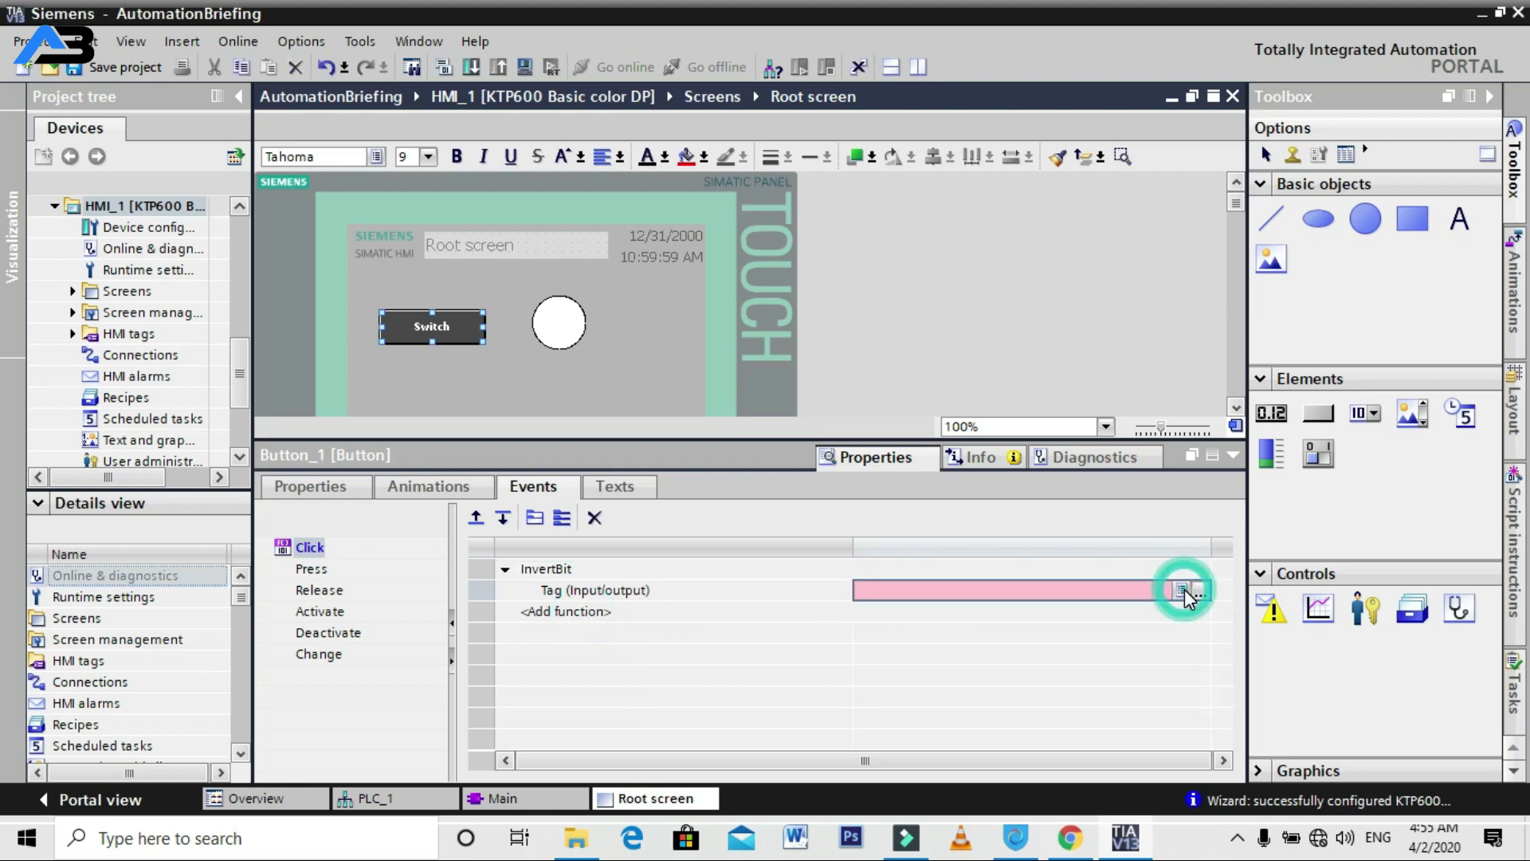
pyautogui.click(1184, 592)
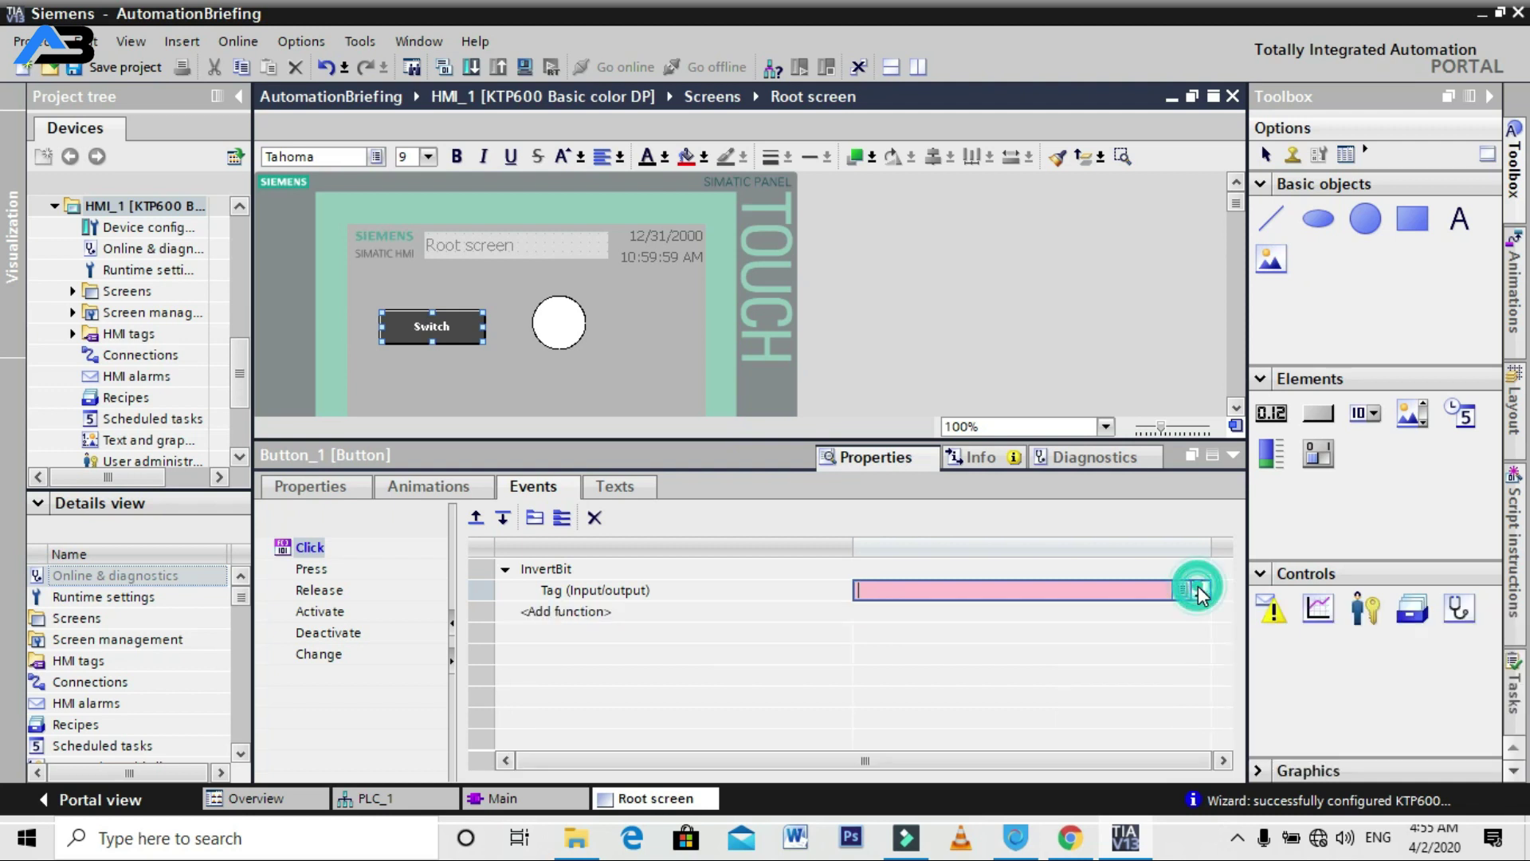
pyautogui.click(1201, 592)
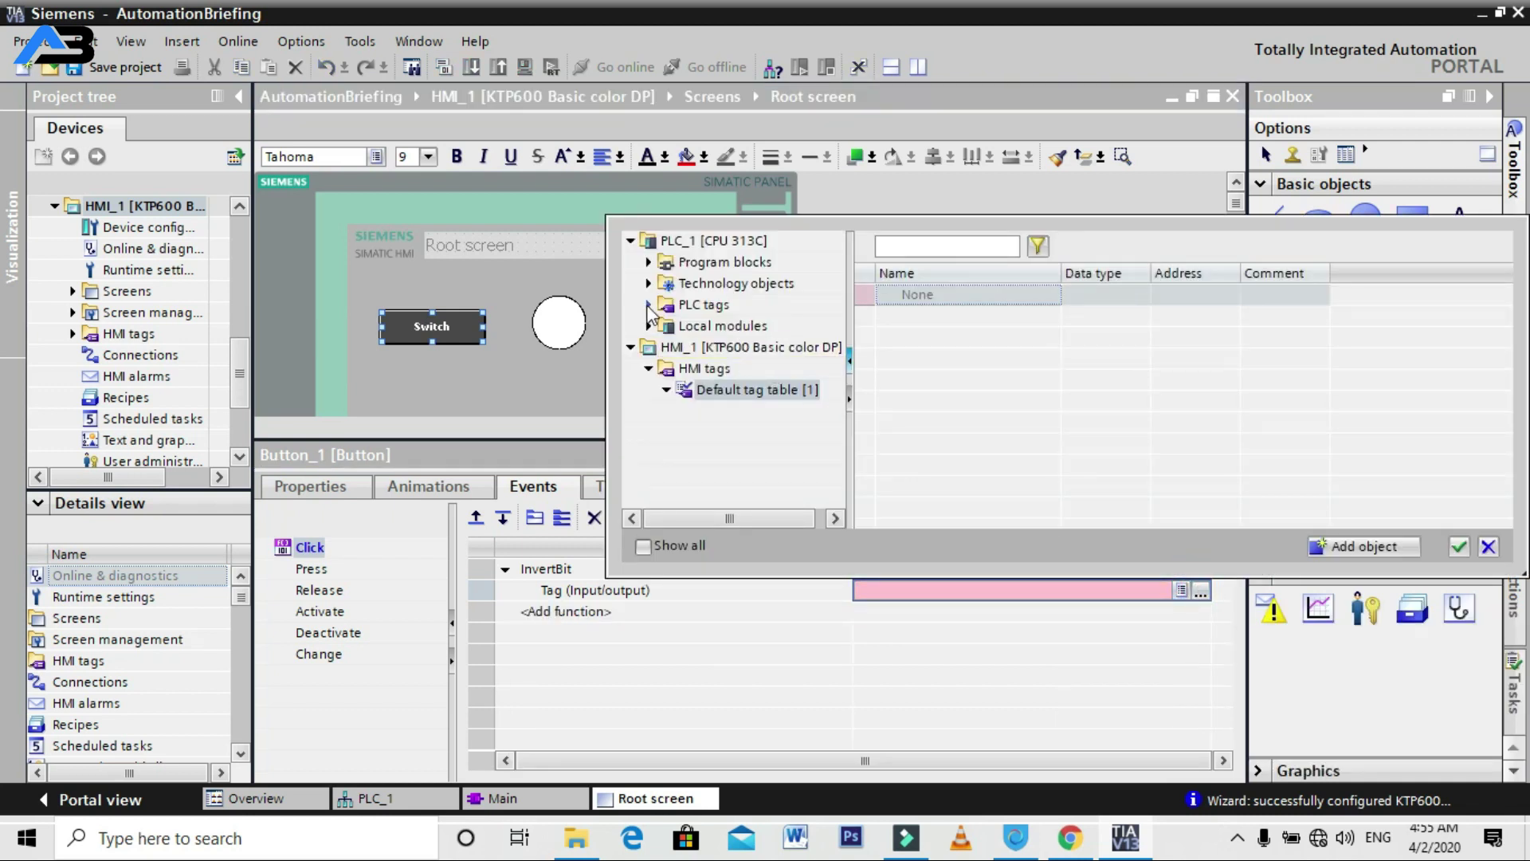
# Pick Tag_1 (%M0.0) from the PLC default tag table as InvertBit's tag.
pyautogui.click(648, 305)
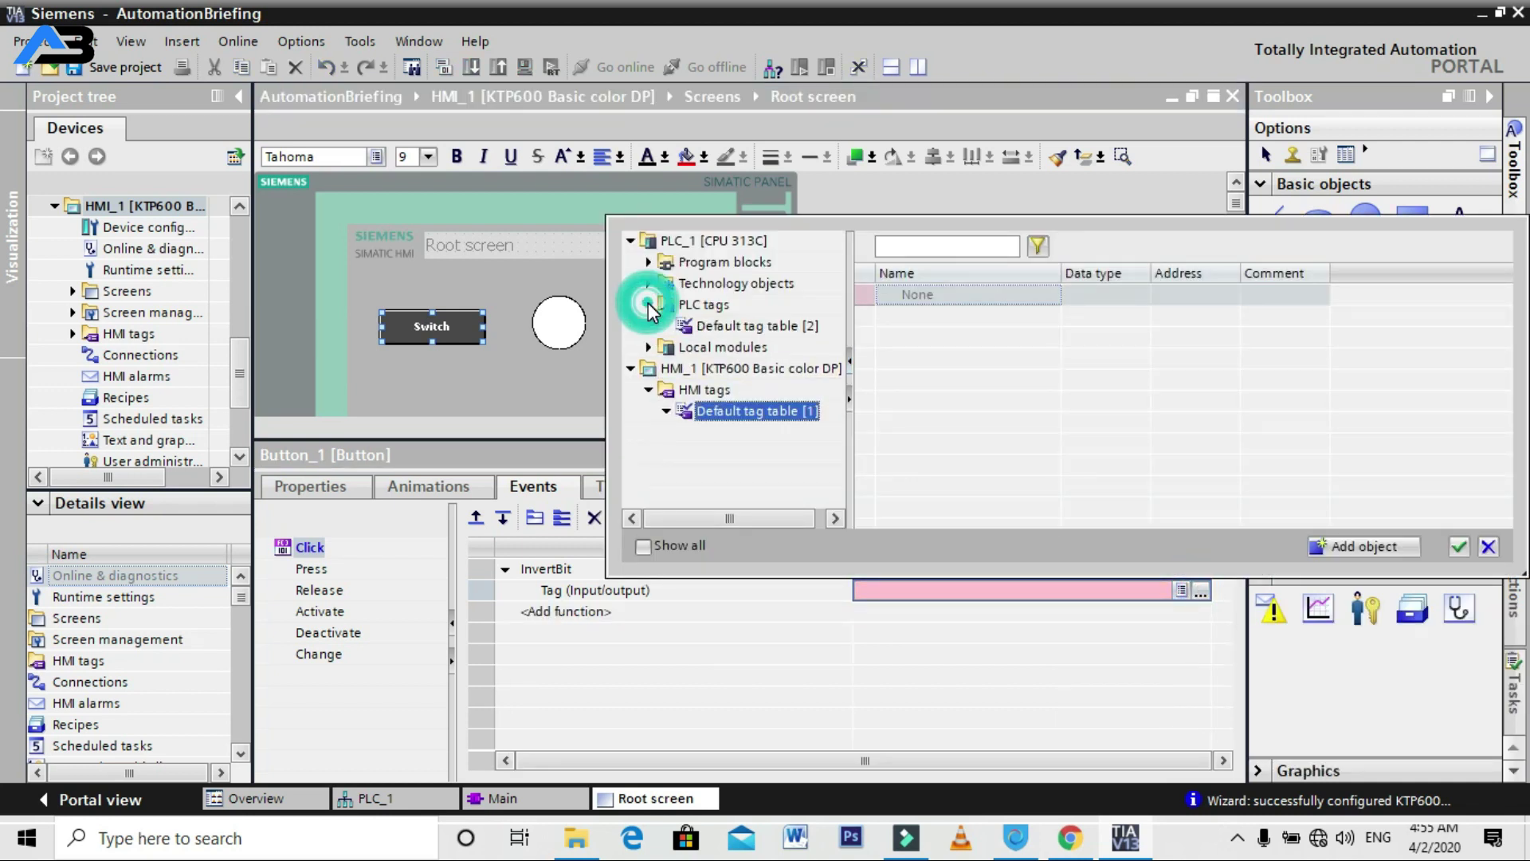
pyautogui.click(723, 326)
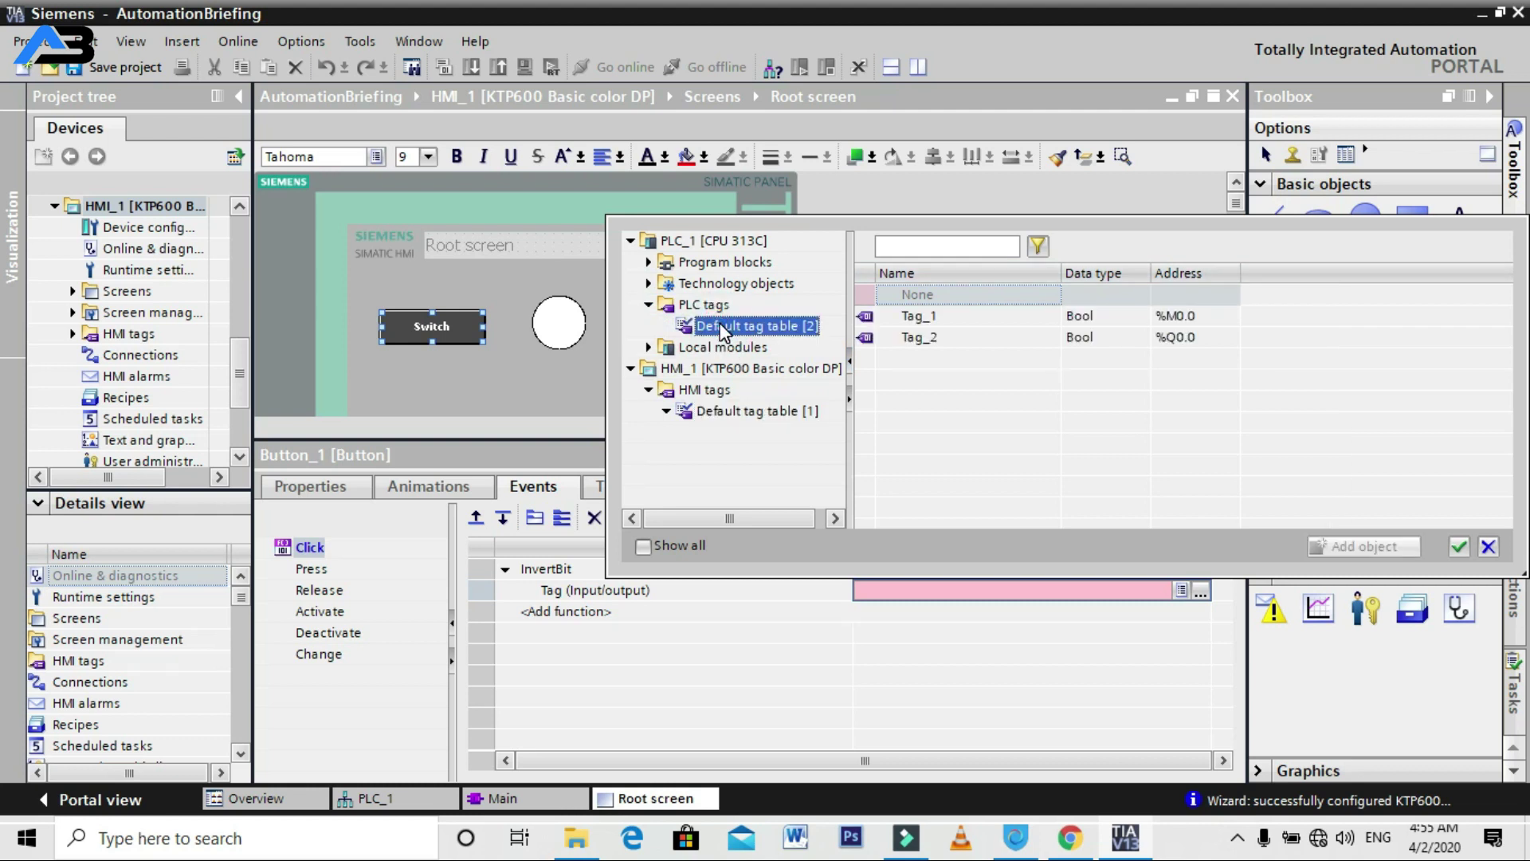
pyautogui.click(935, 317)
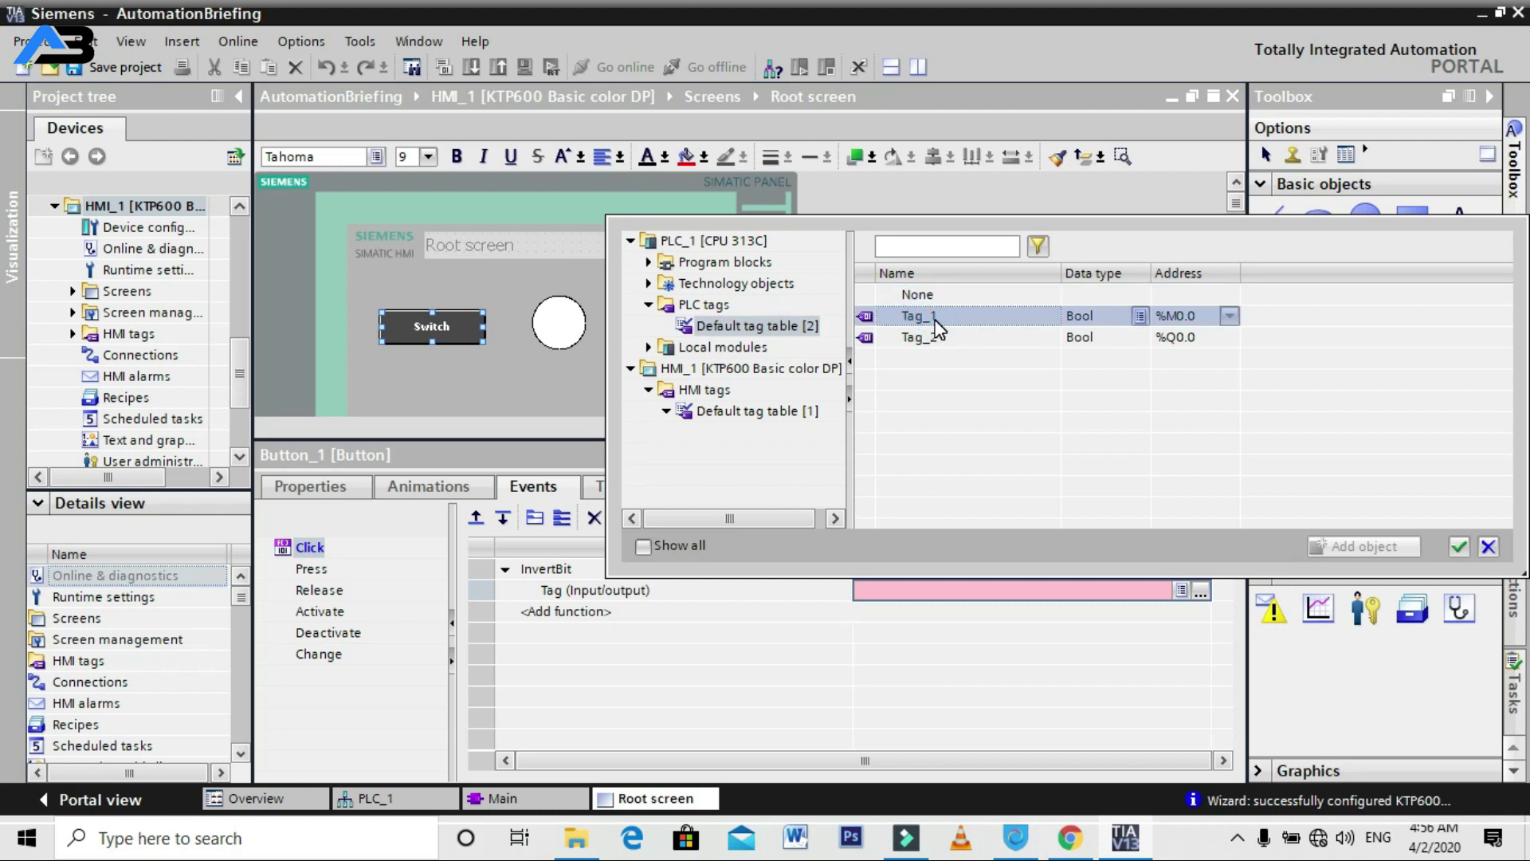
pyautogui.doubleClick(935, 319)
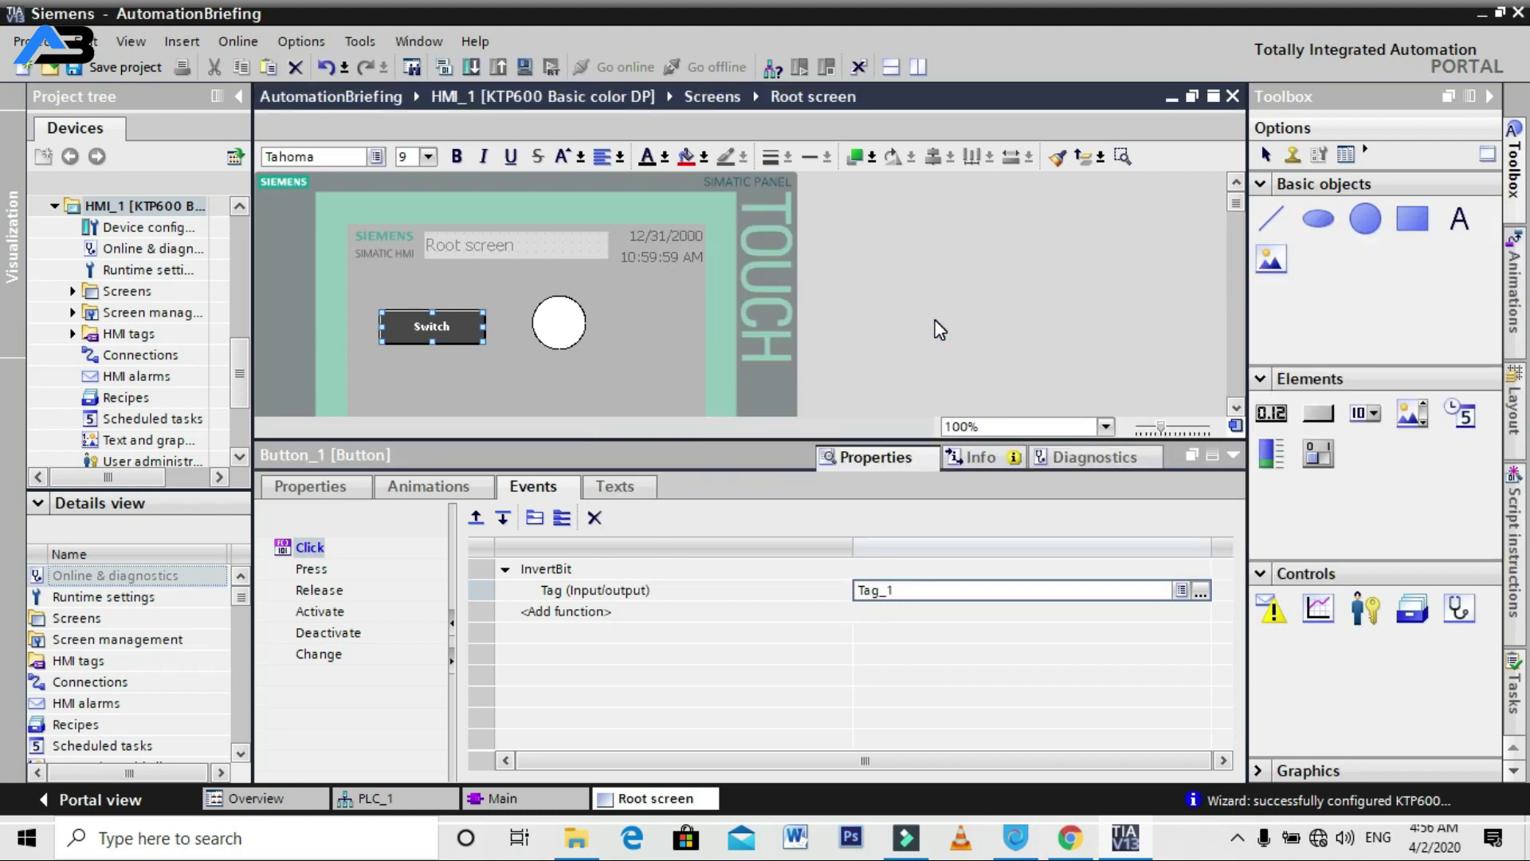
pyautogui.click(519, 479)
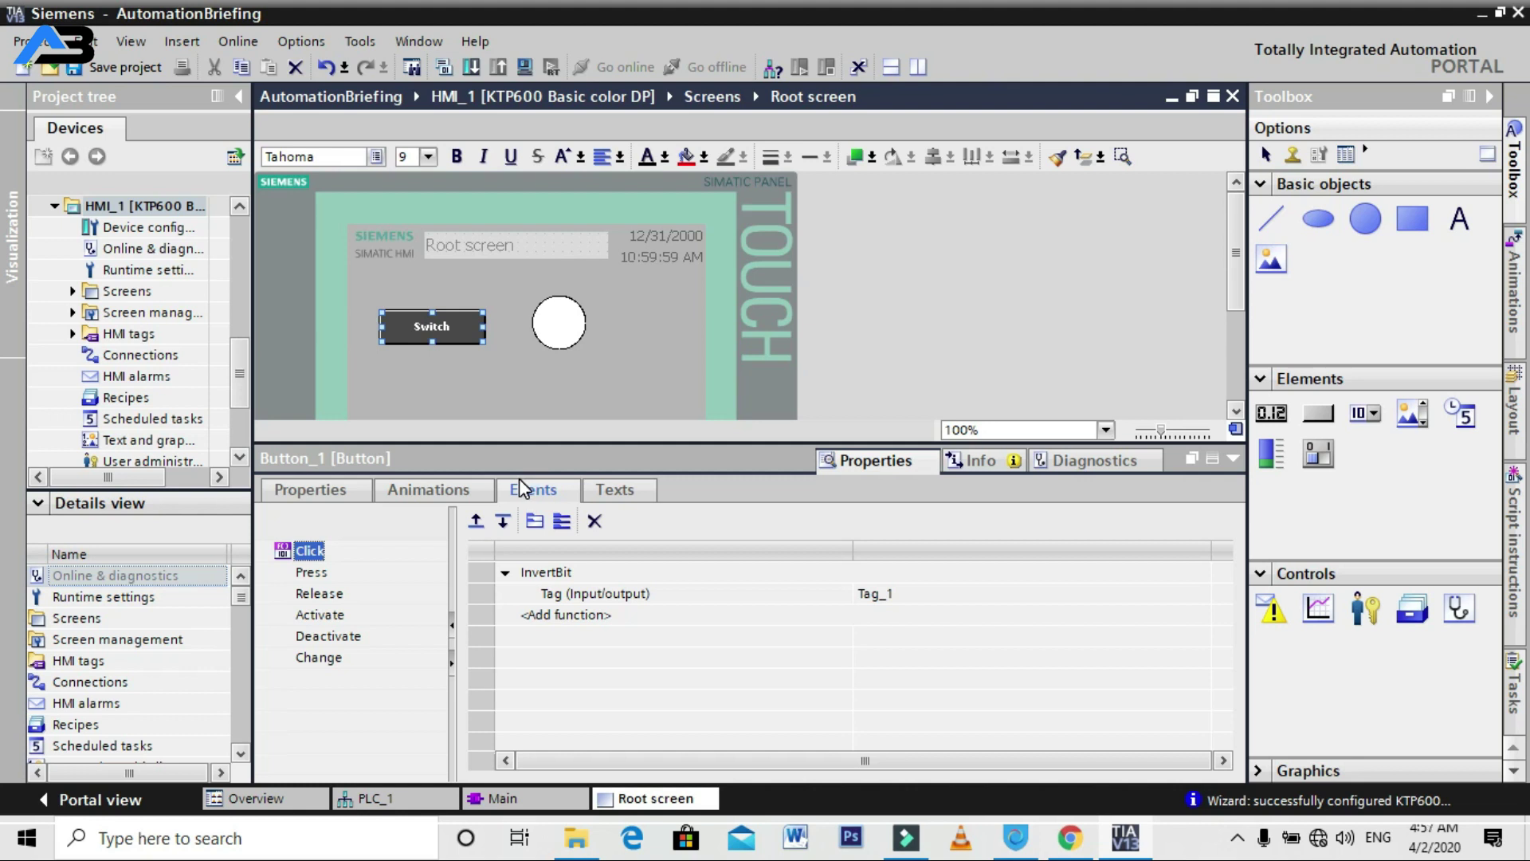
# Give the circle an Appearance animation linked to PLC tag Tag_2 (%Q0.0).
pyautogui.click(556, 320)
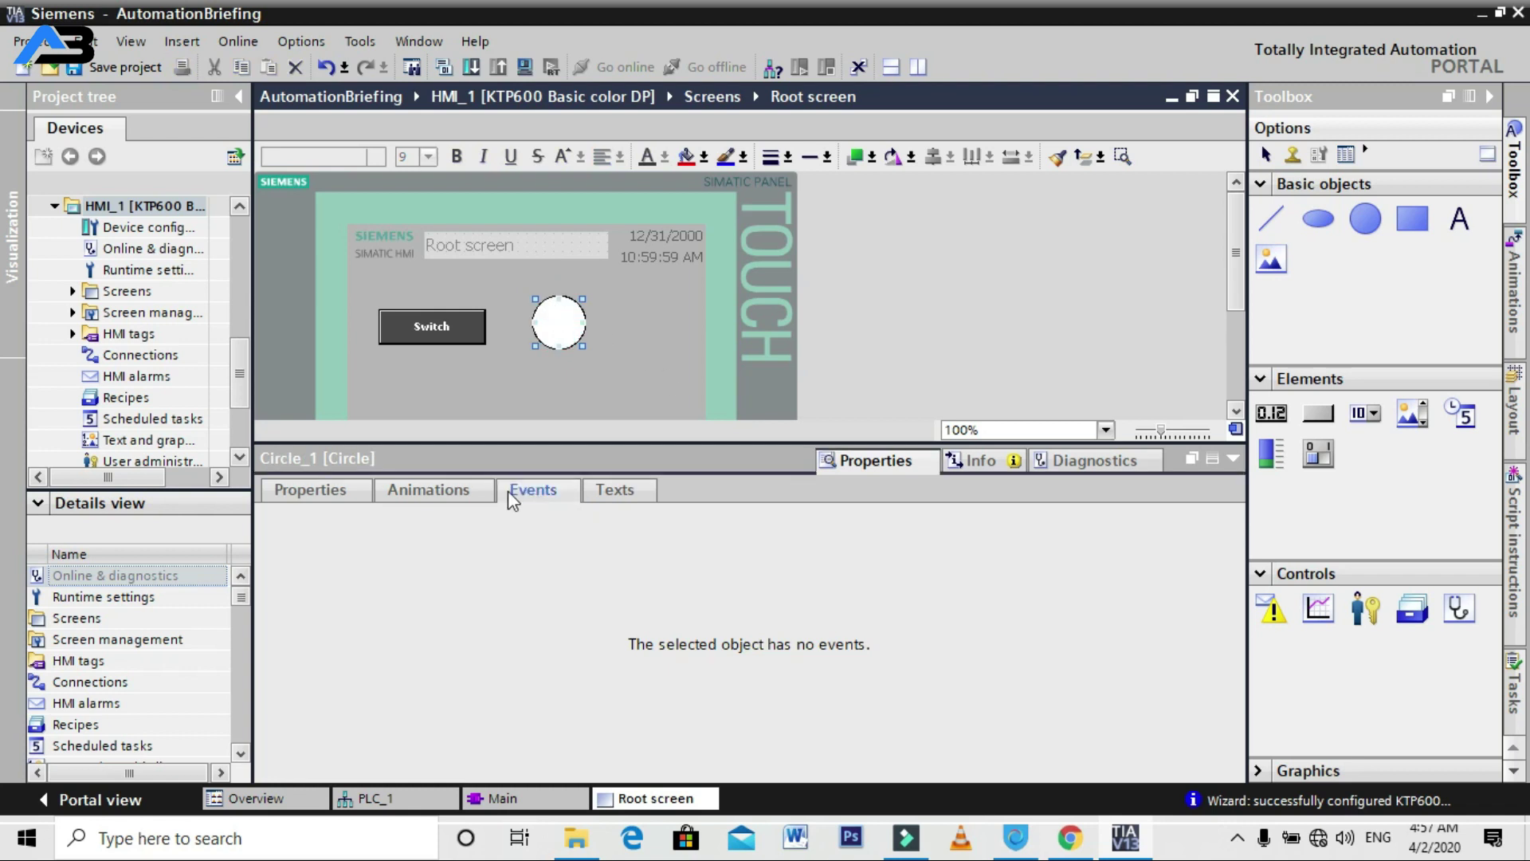
pyautogui.click(428, 491)
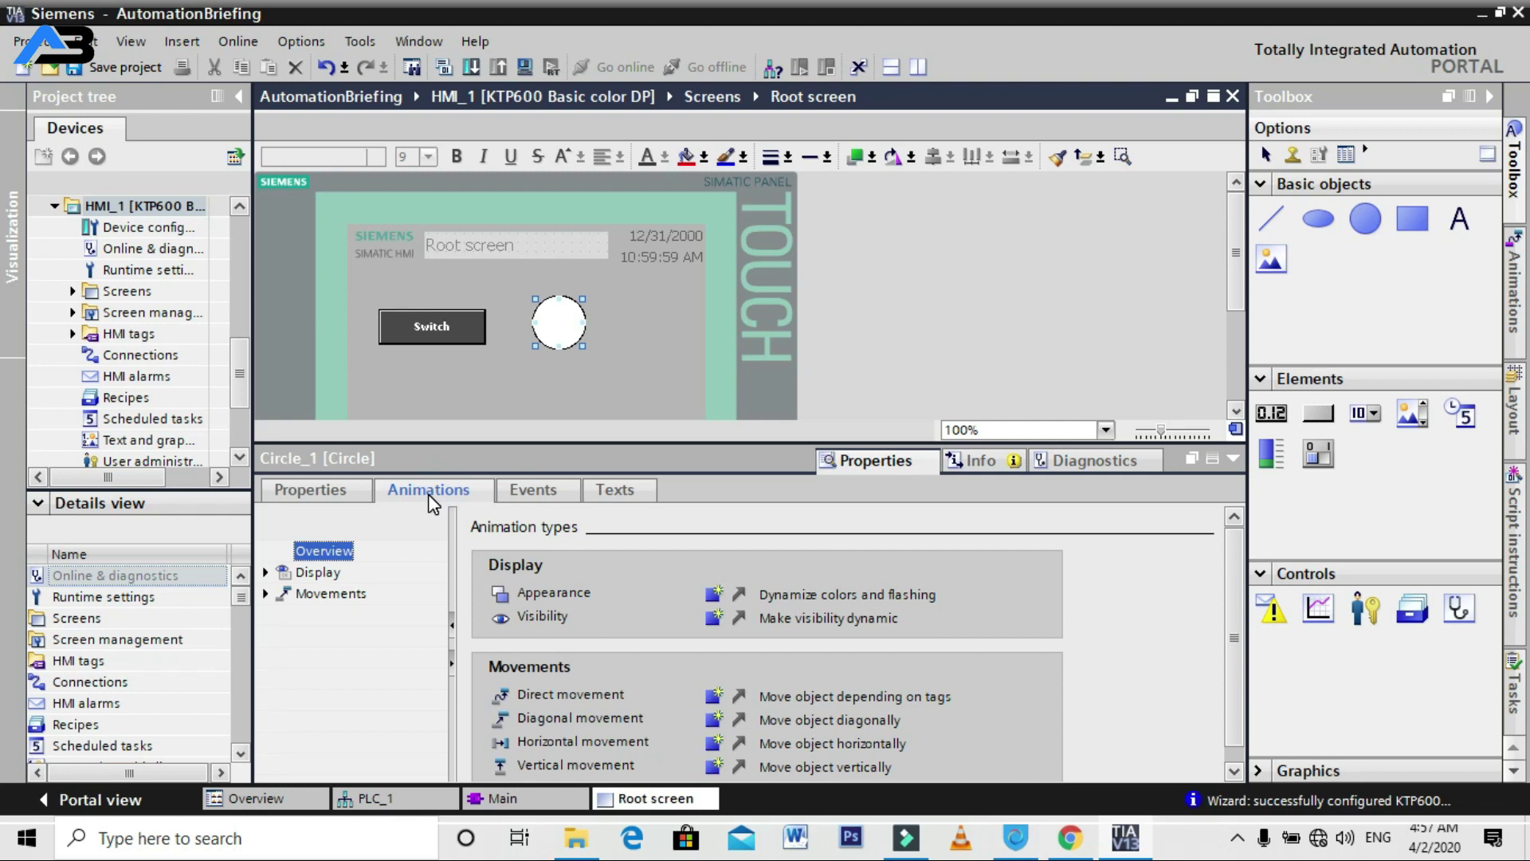
pyautogui.doubleClick(712, 593)
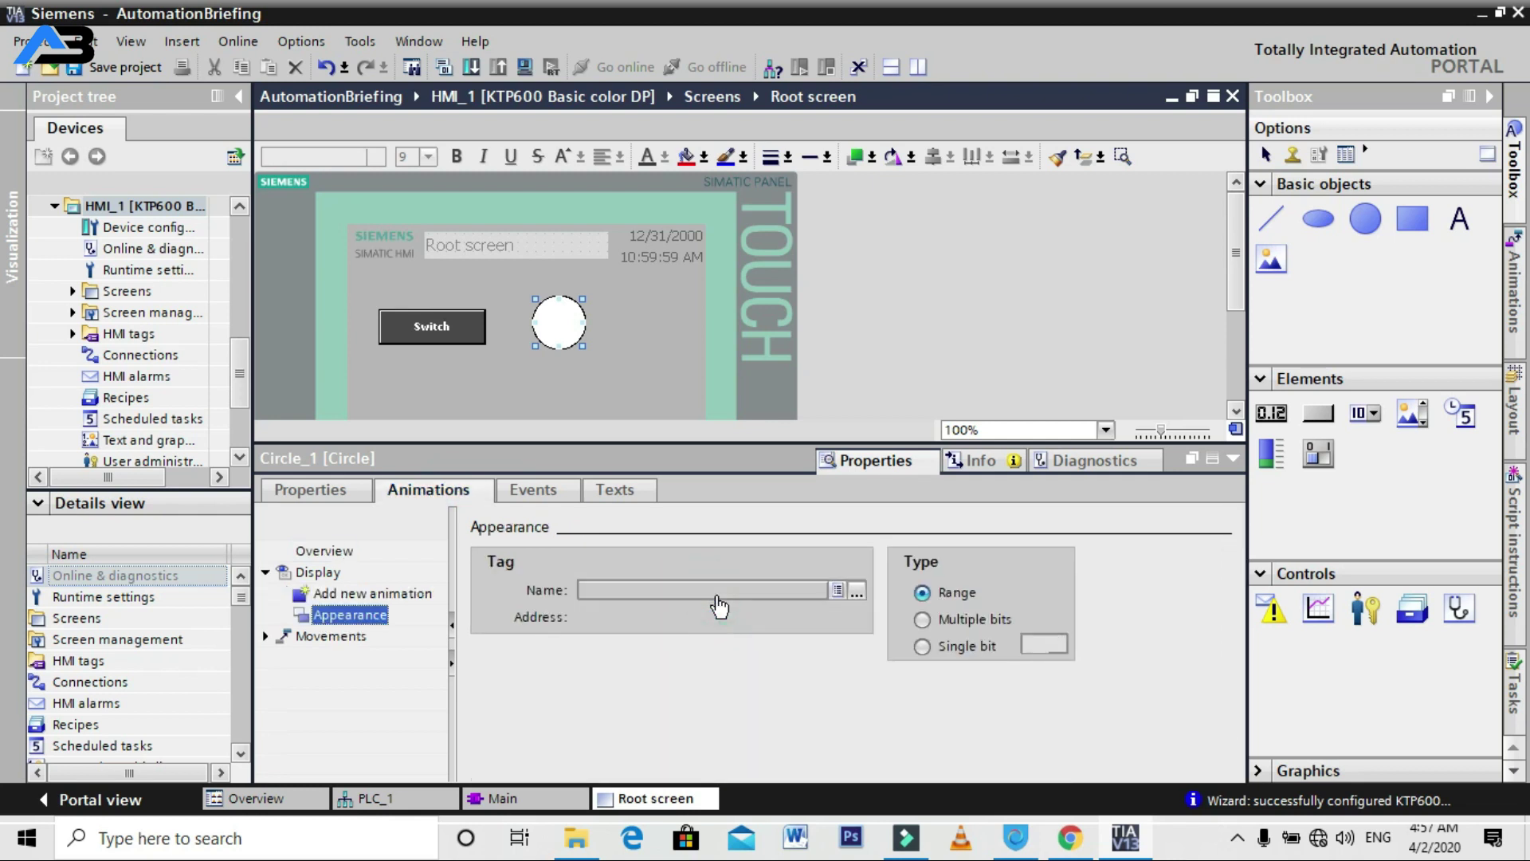
pyautogui.click(854, 593)
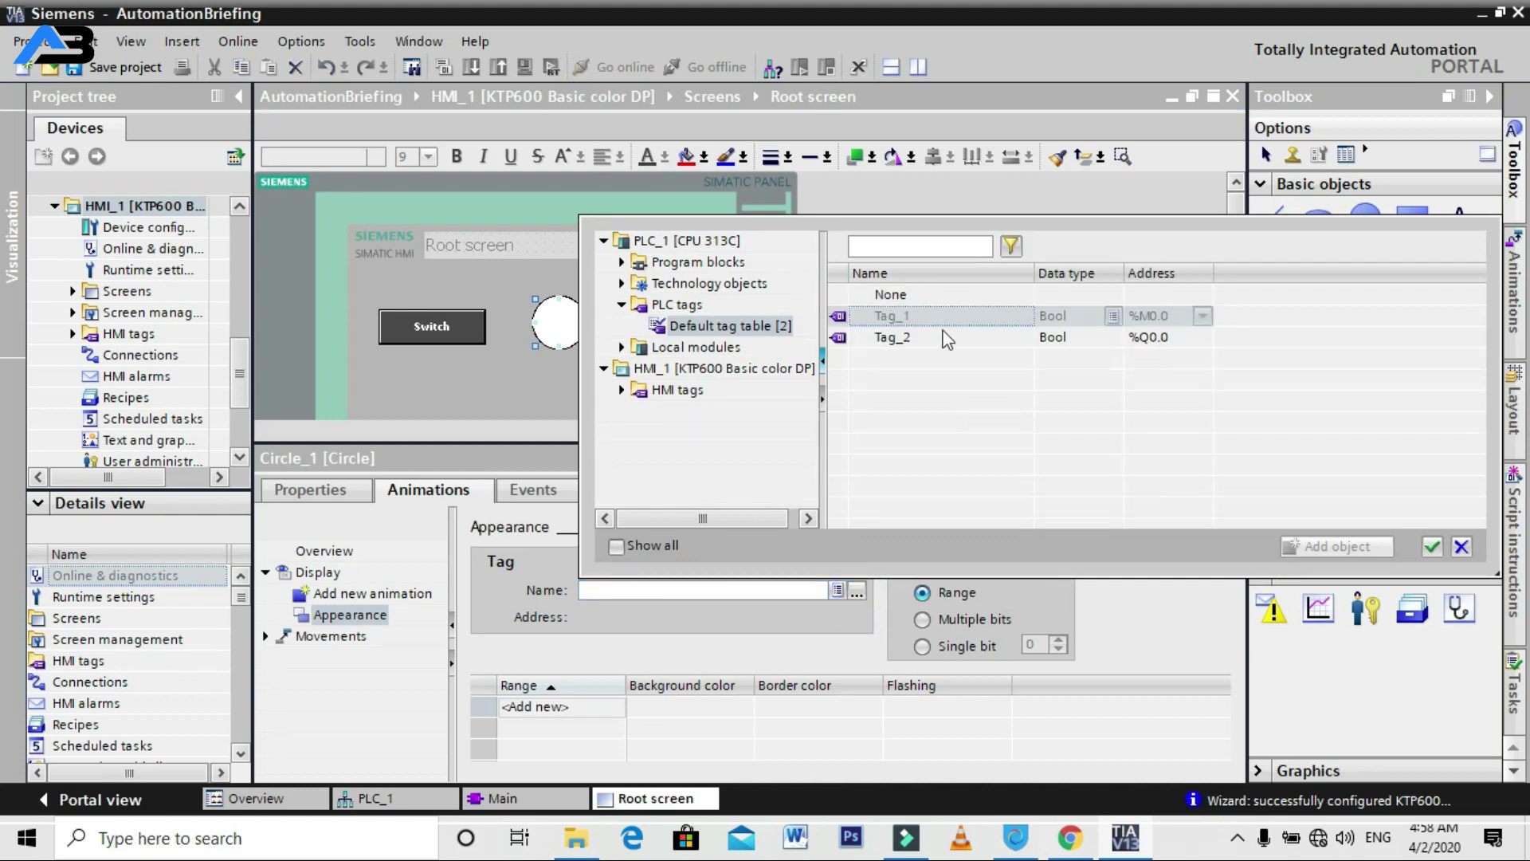
pyautogui.doubleClick(893, 338)
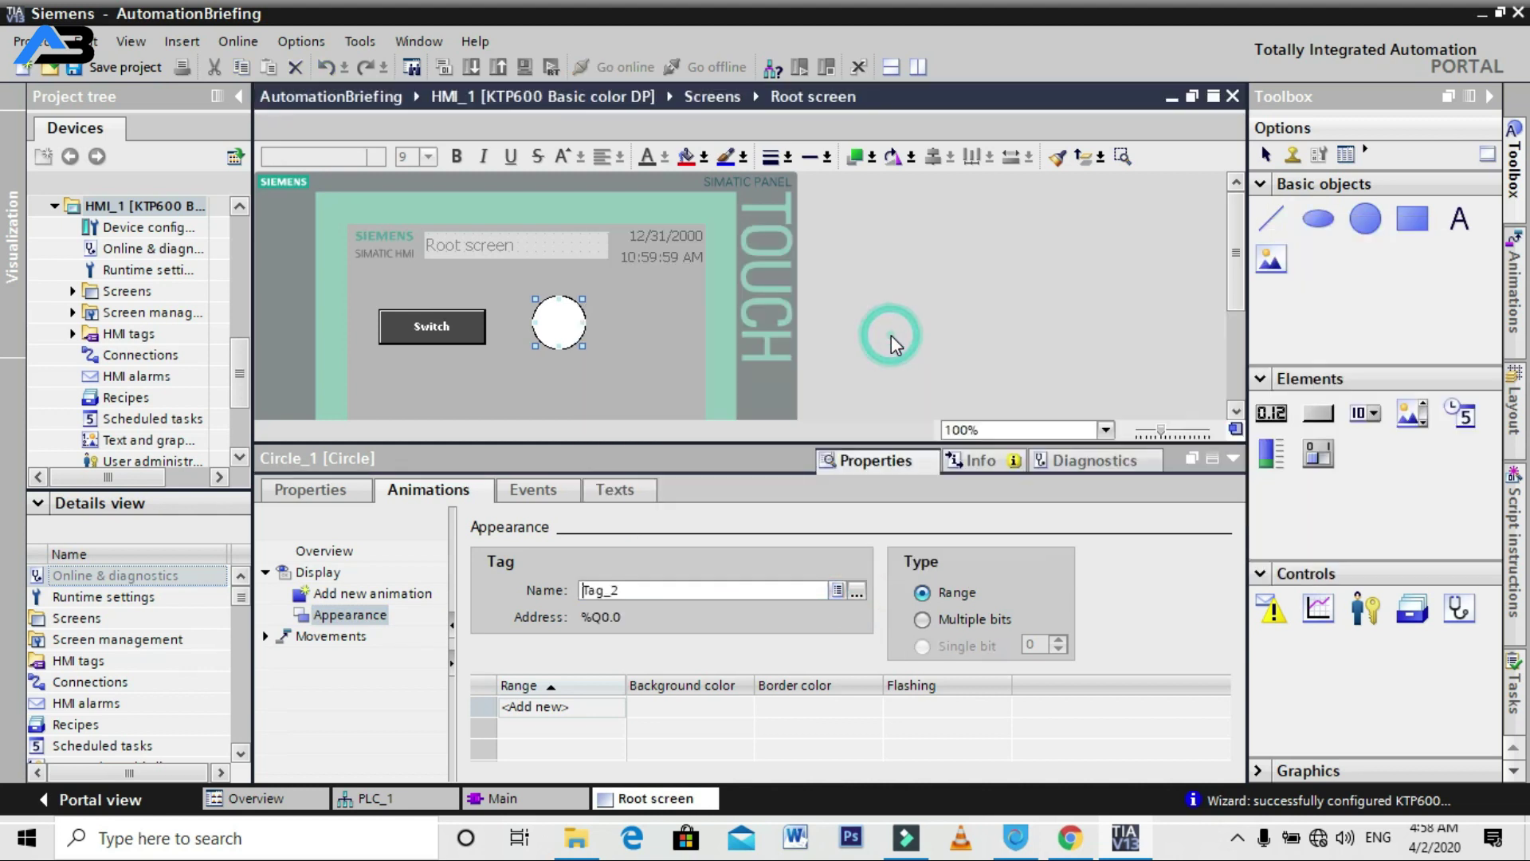
# Add animation ranges 0 and 1 with dark red and dark green backgrounds.
pyautogui.click(589, 710)
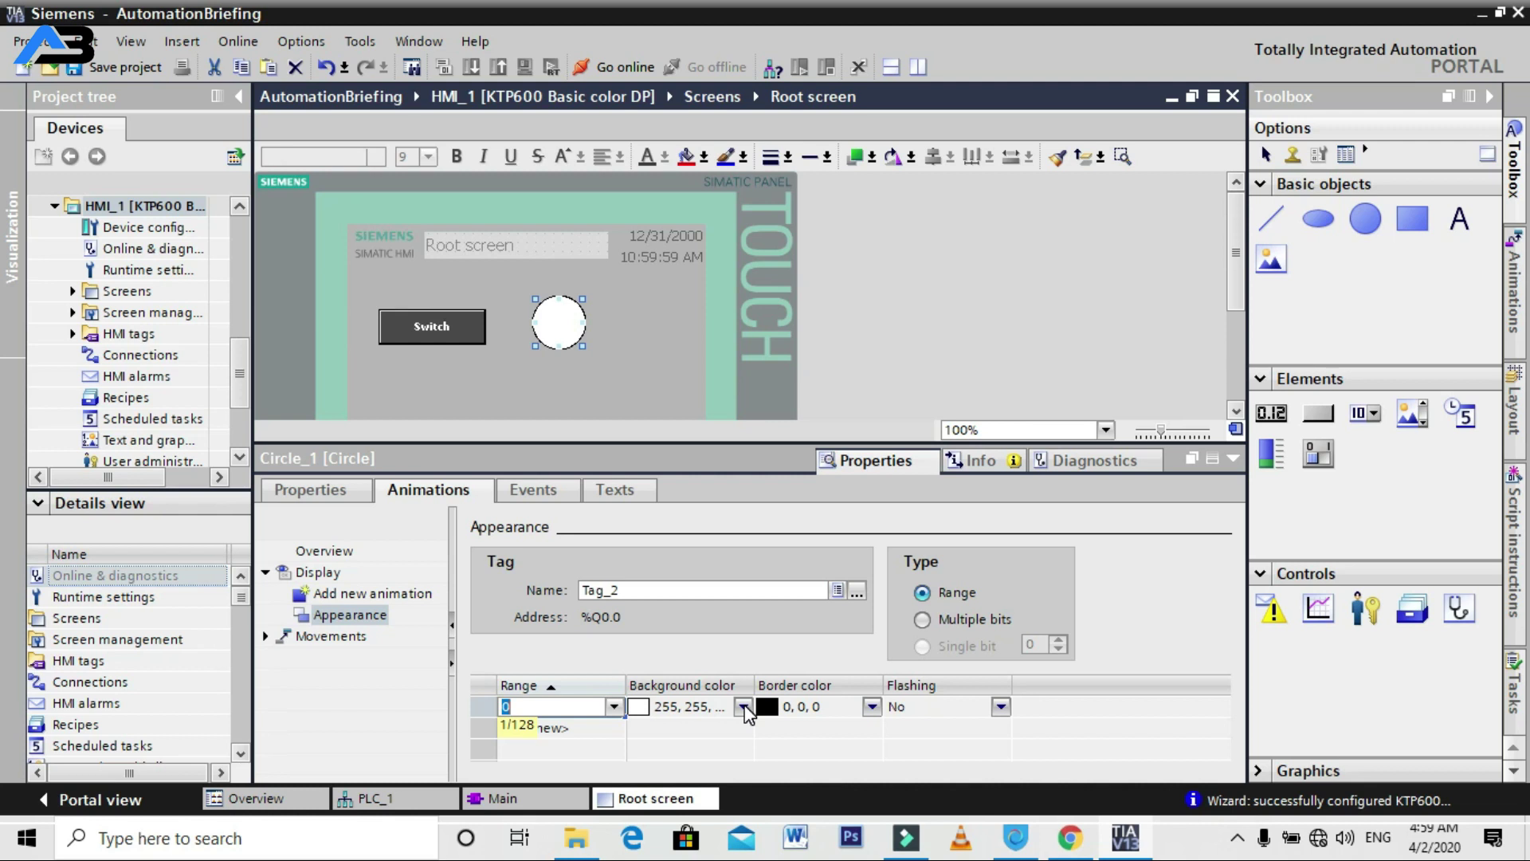
pyautogui.click(744, 706)
pyautogui.click(642, 563)
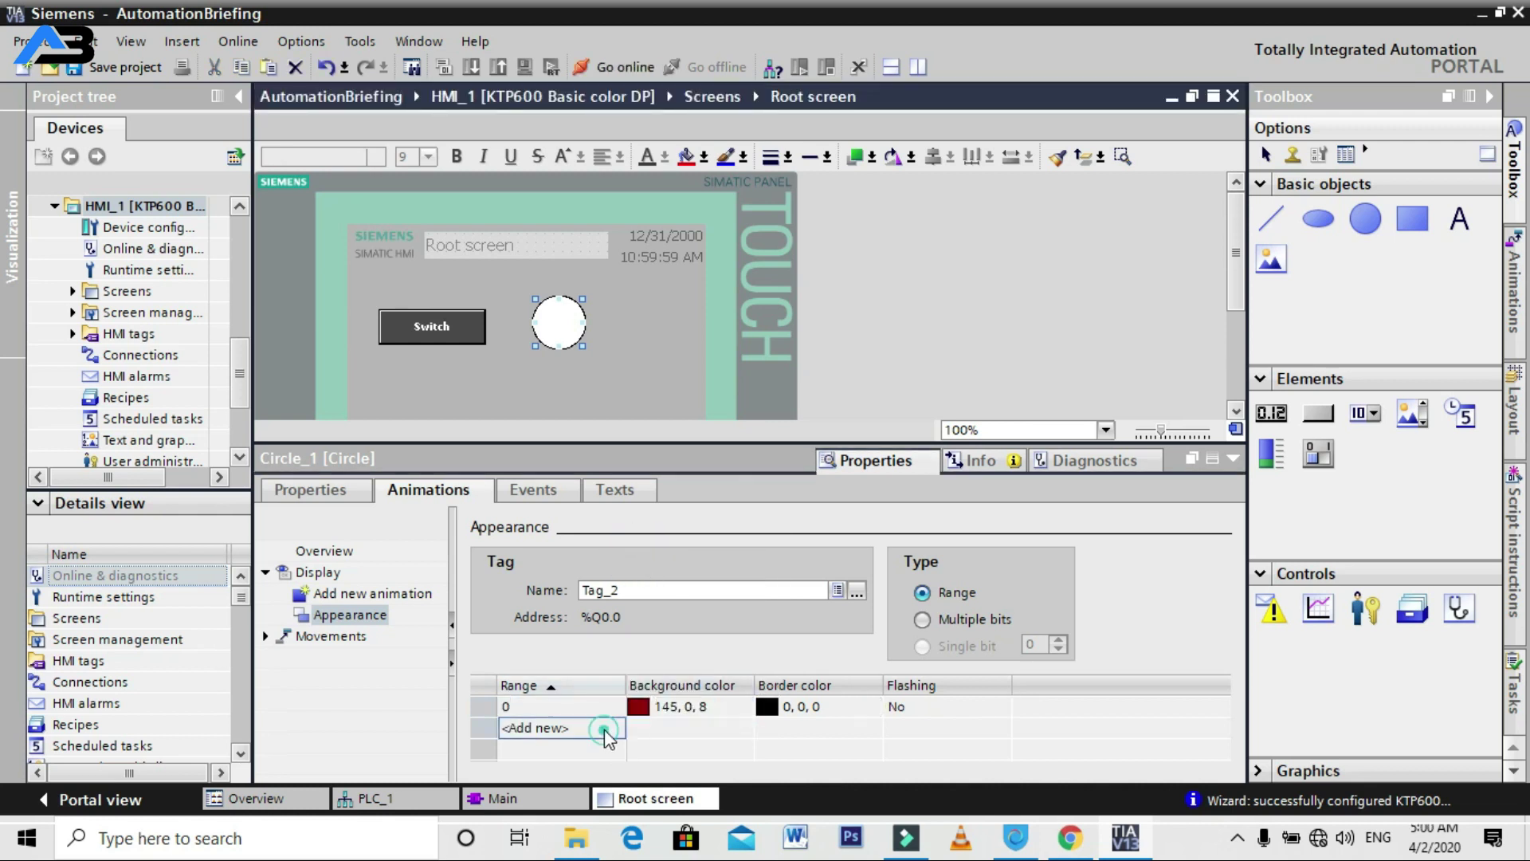
pyautogui.click(535, 728)
pyautogui.click(743, 729)
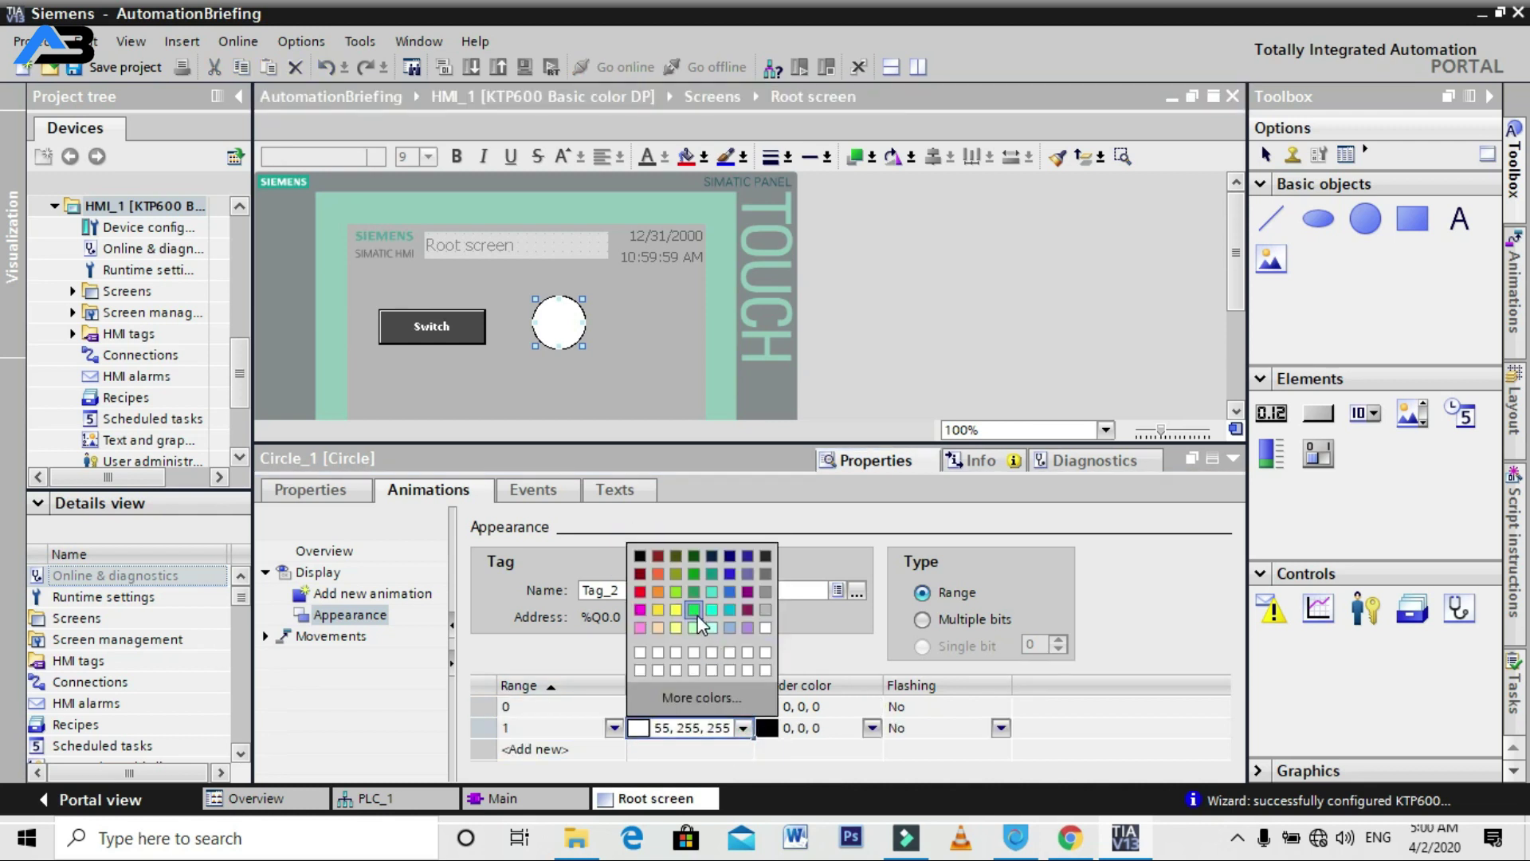
pyautogui.click(692, 562)
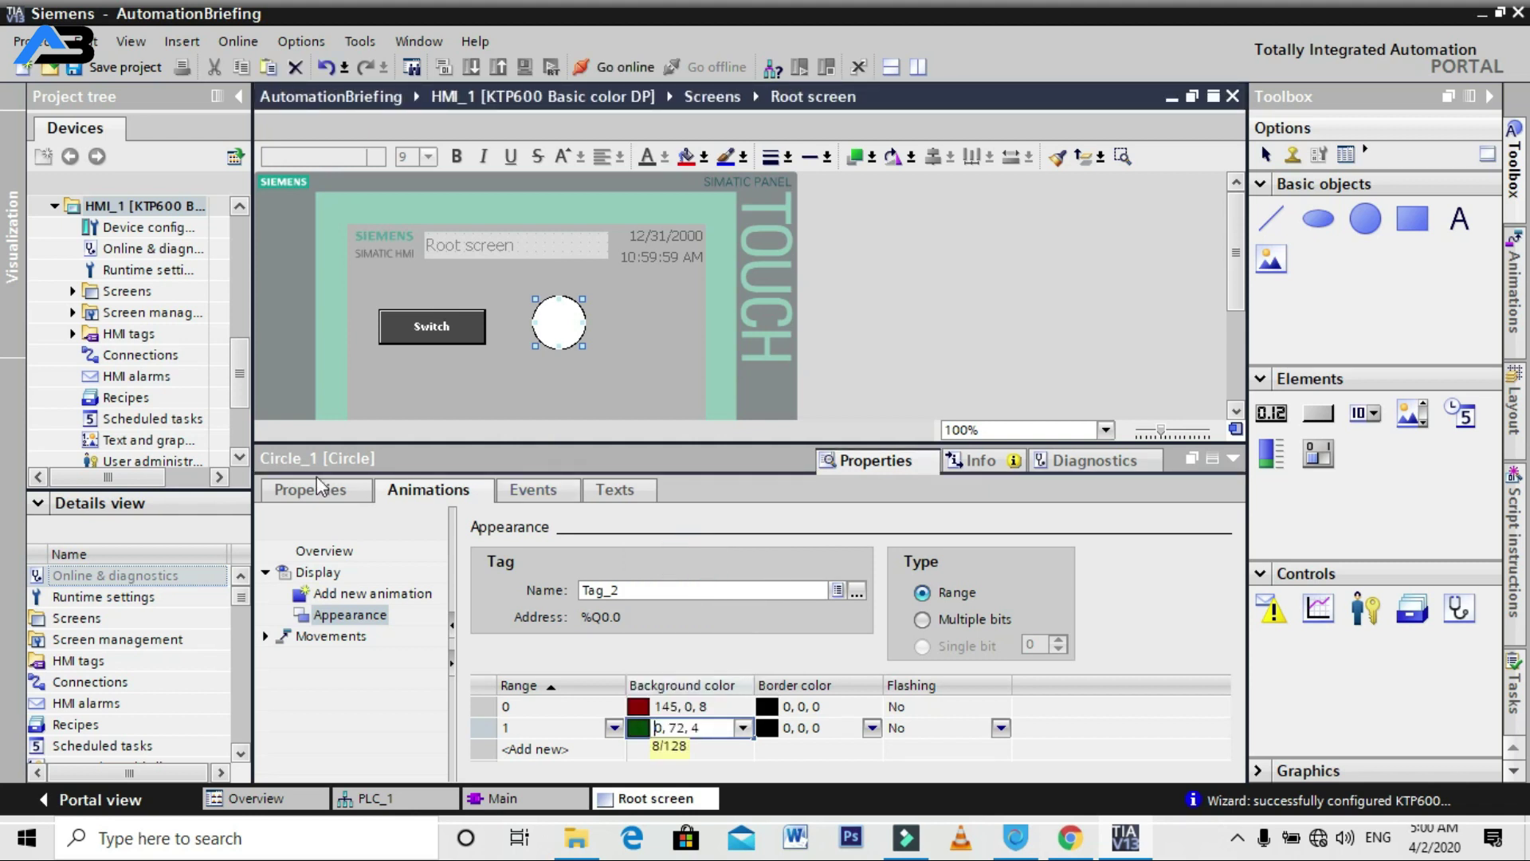
pyautogui.moveTo(527, 445); pyautogui.dragTo(557, 680)
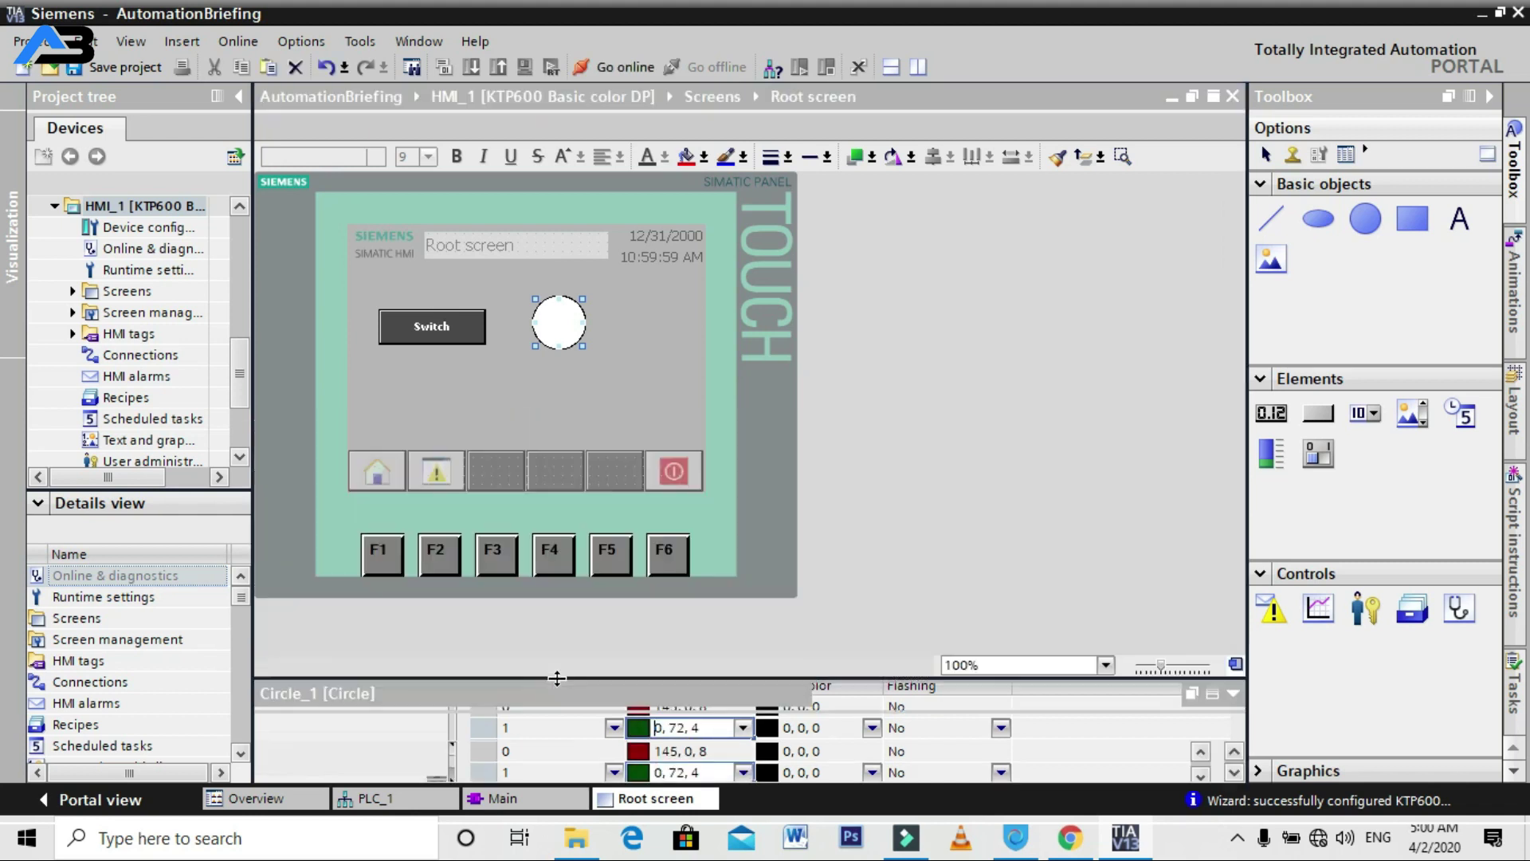
# Download Main [OB1] to a simulated PLC, monitor it online, then return to Root screen.
pyautogui.click(503, 798)
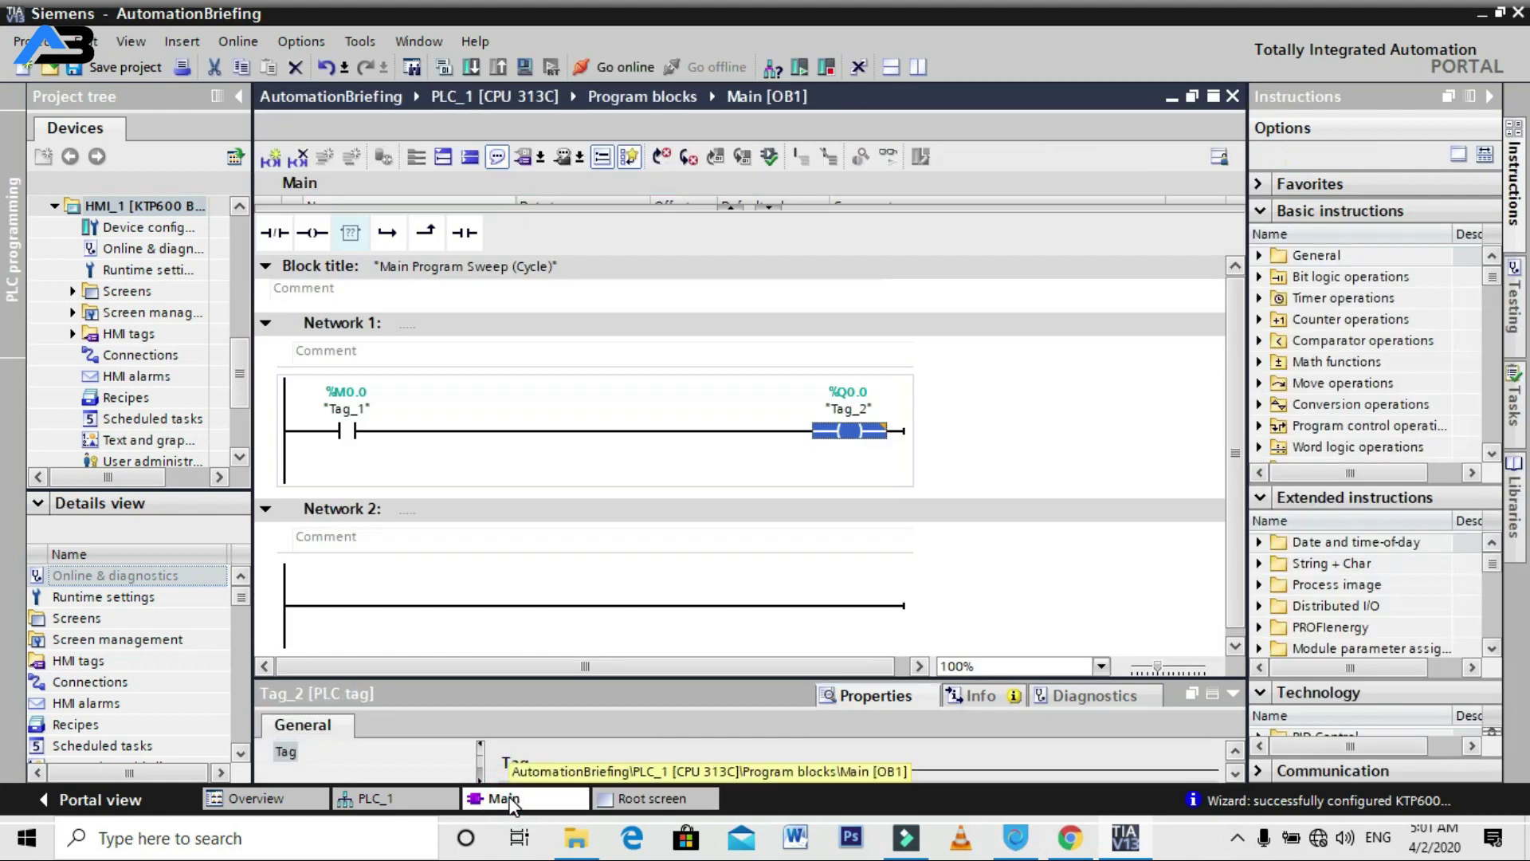
pyautogui.click(526, 68)
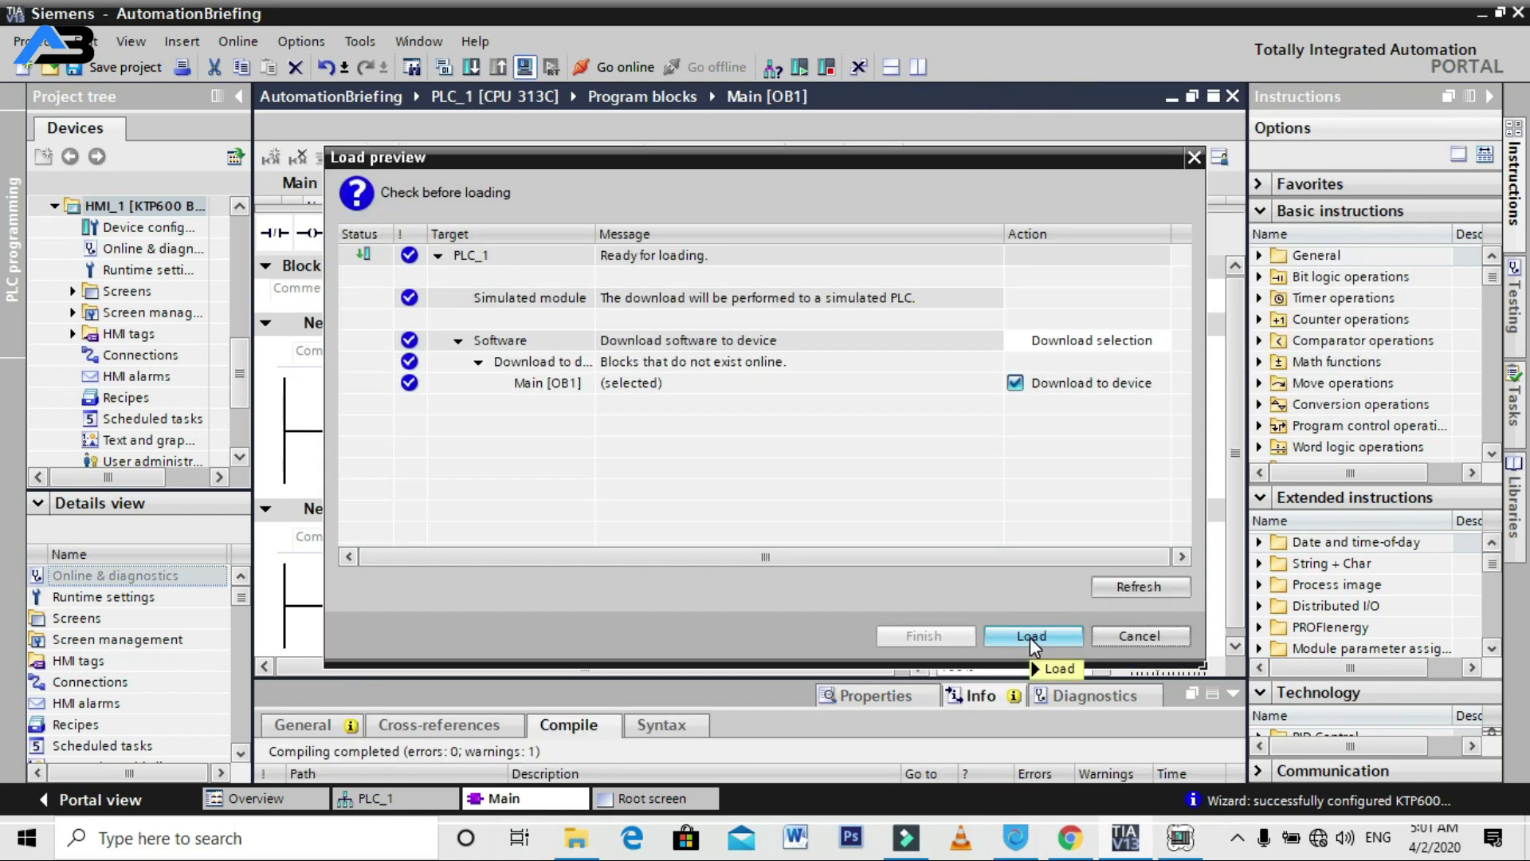
pyautogui.click(1031, 636)
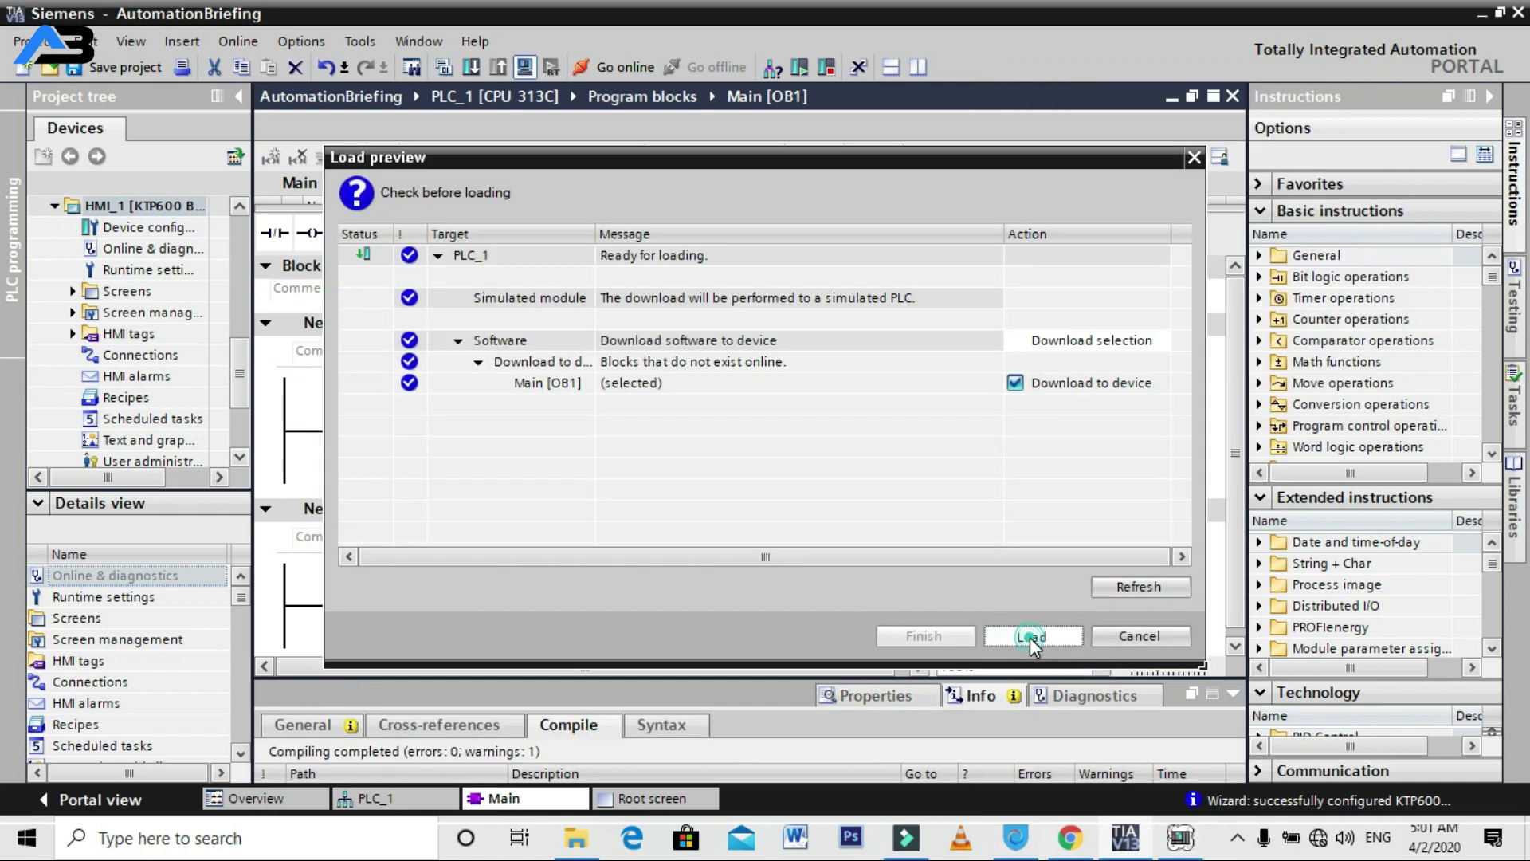
pyautogui.click(1032, 637)
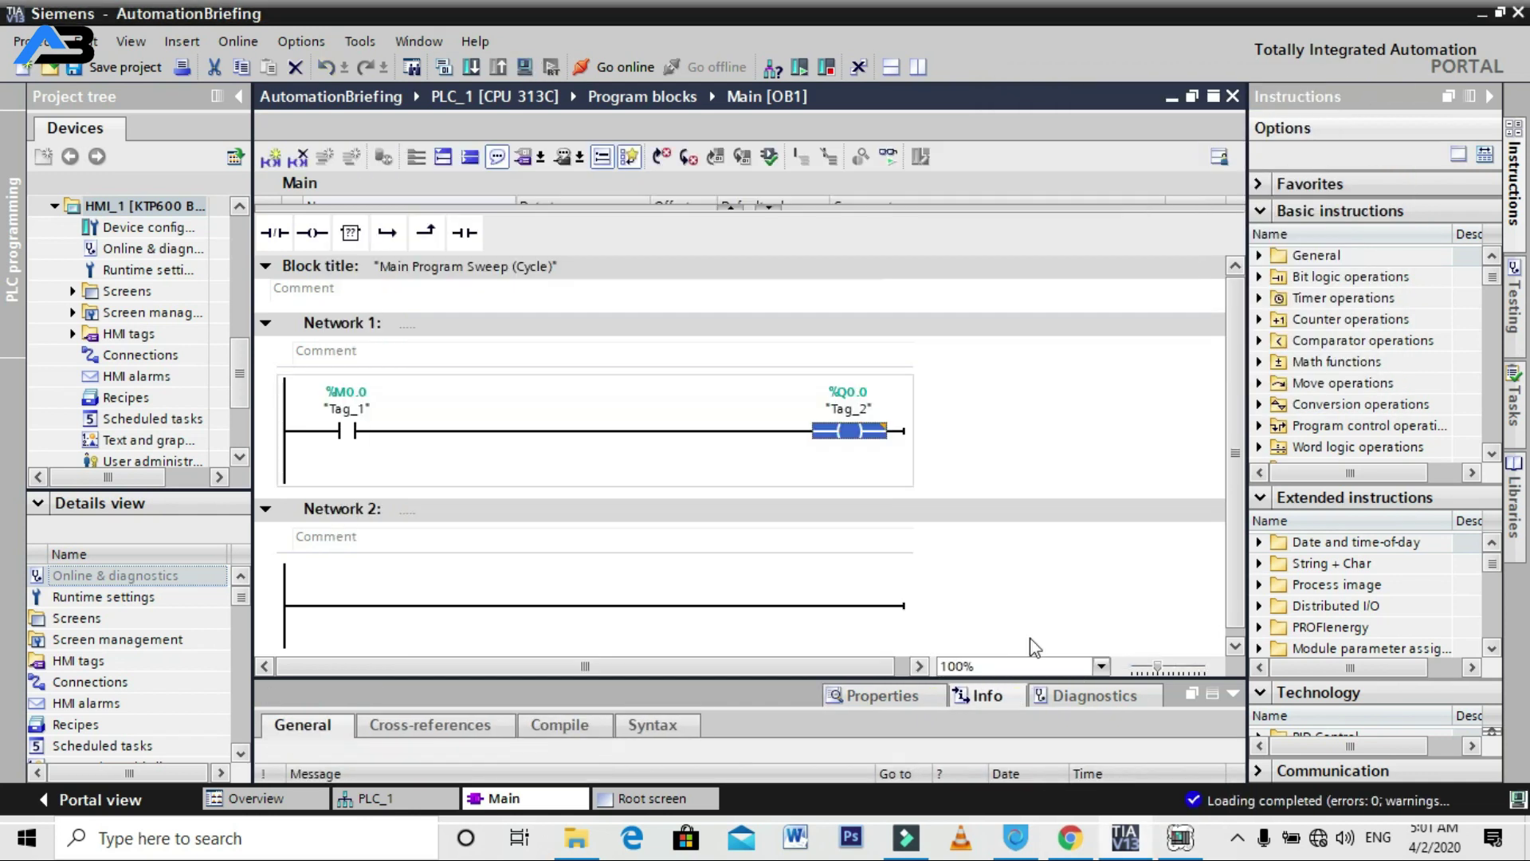
pyautogui.click(886, 157)
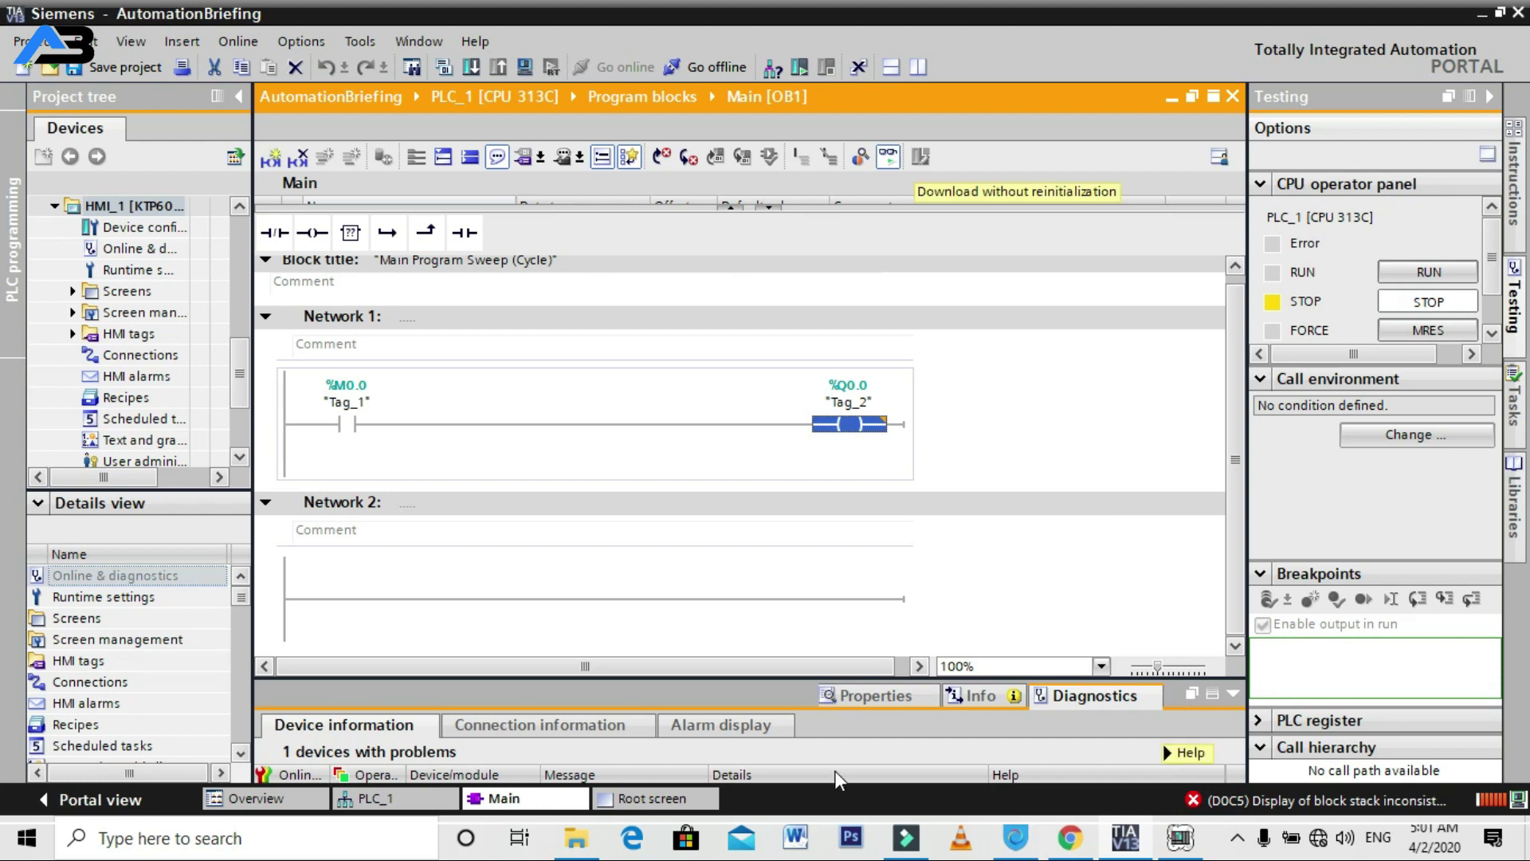
pyautogui.click(695, 799)
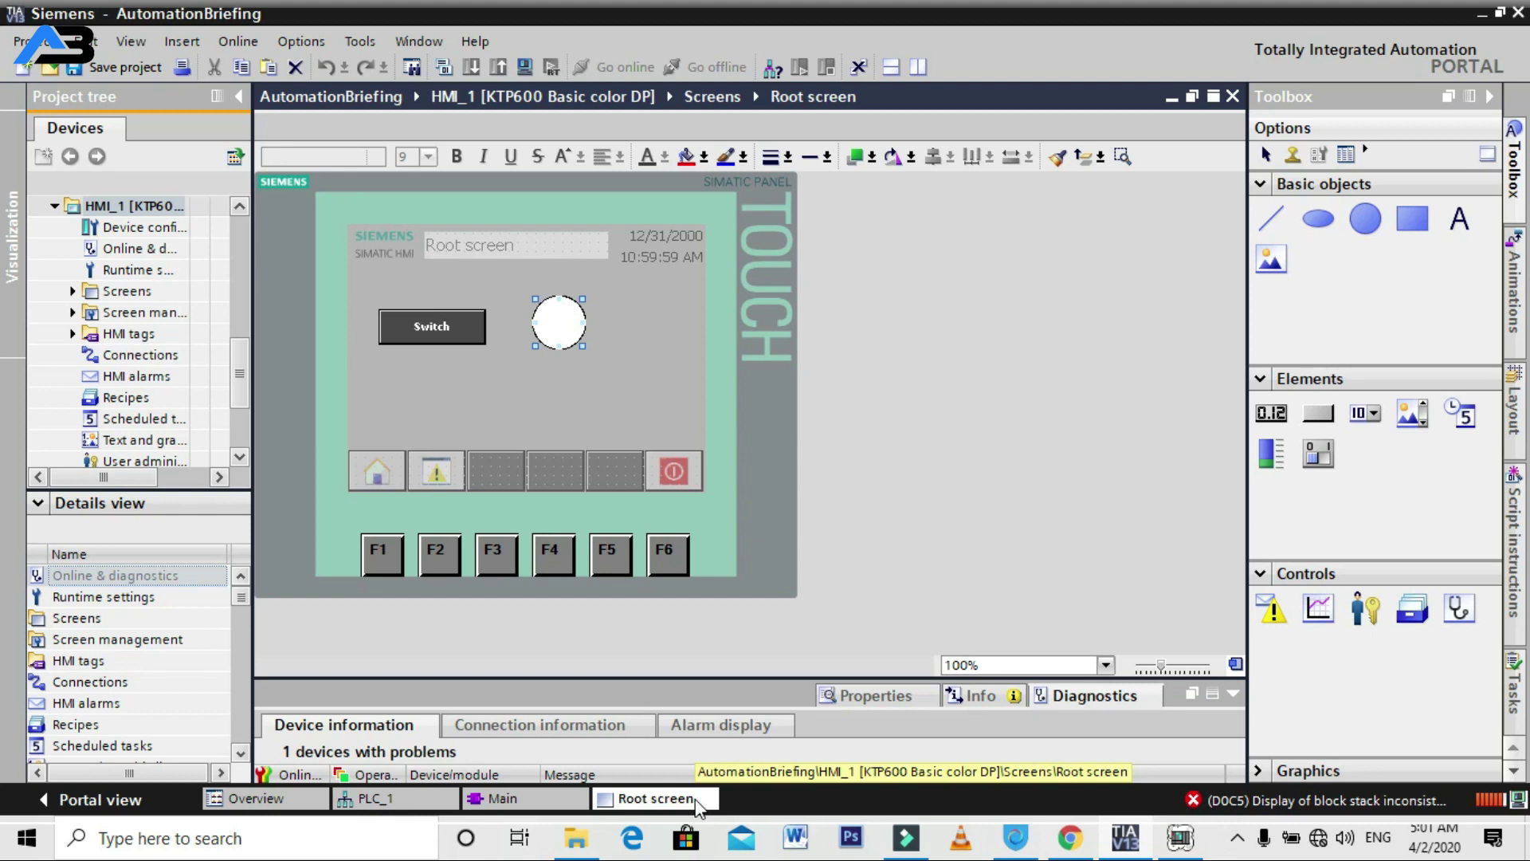
# Start and confirm the HMI runtime simulation, then dismiss the system events popup.
pyautogui.click(524, 68)
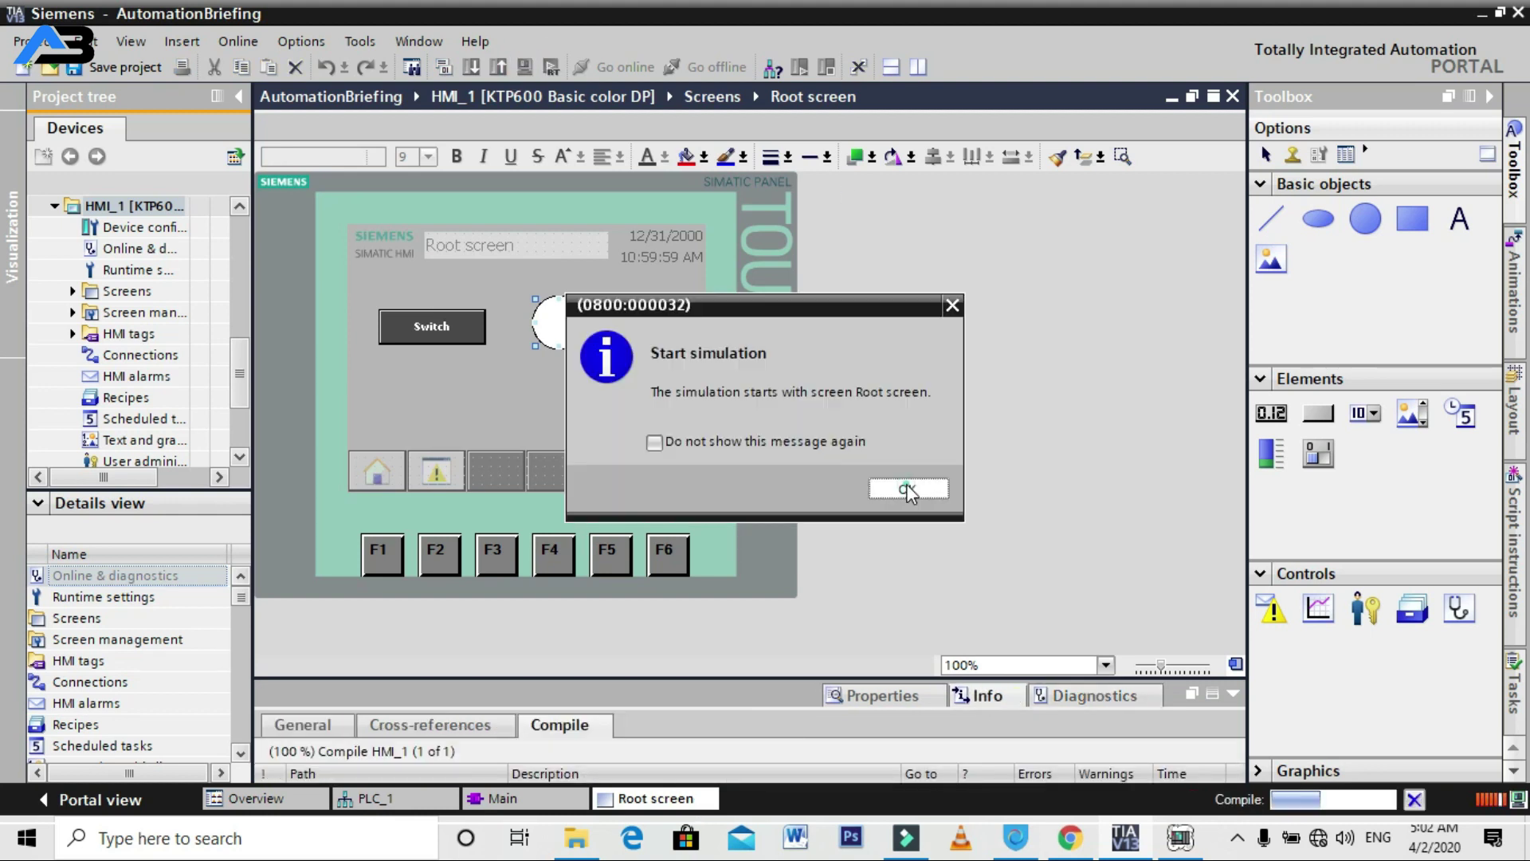
pyautogui.click(906, 488)
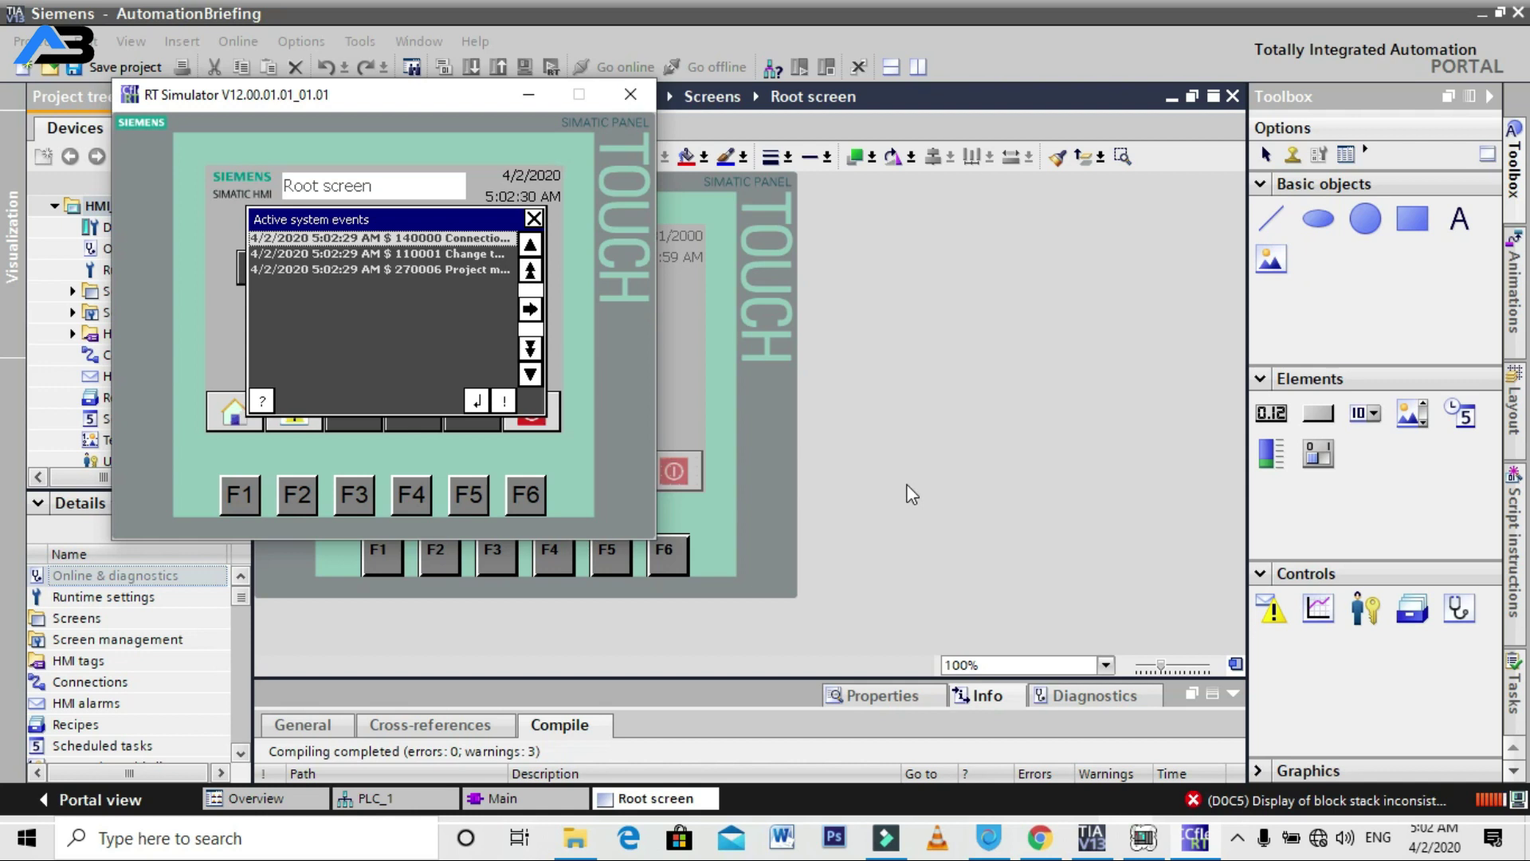
pyautogui.click(533, 219)
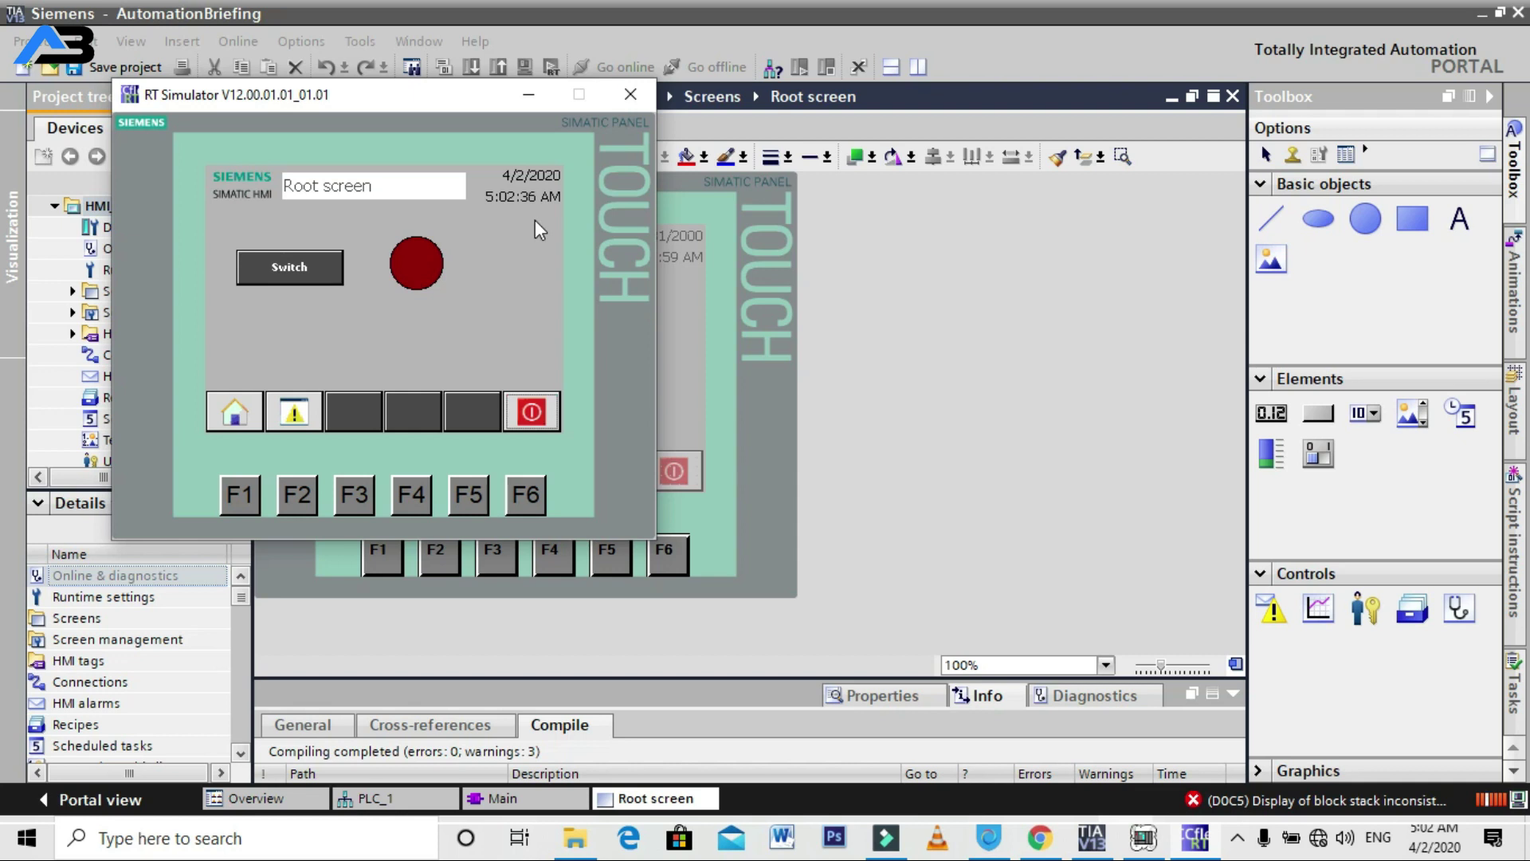
# Return to the Main ladder, put PLCSIM in RUN, and press Switch to set M0.0.
pyautogui.click(554, 800)
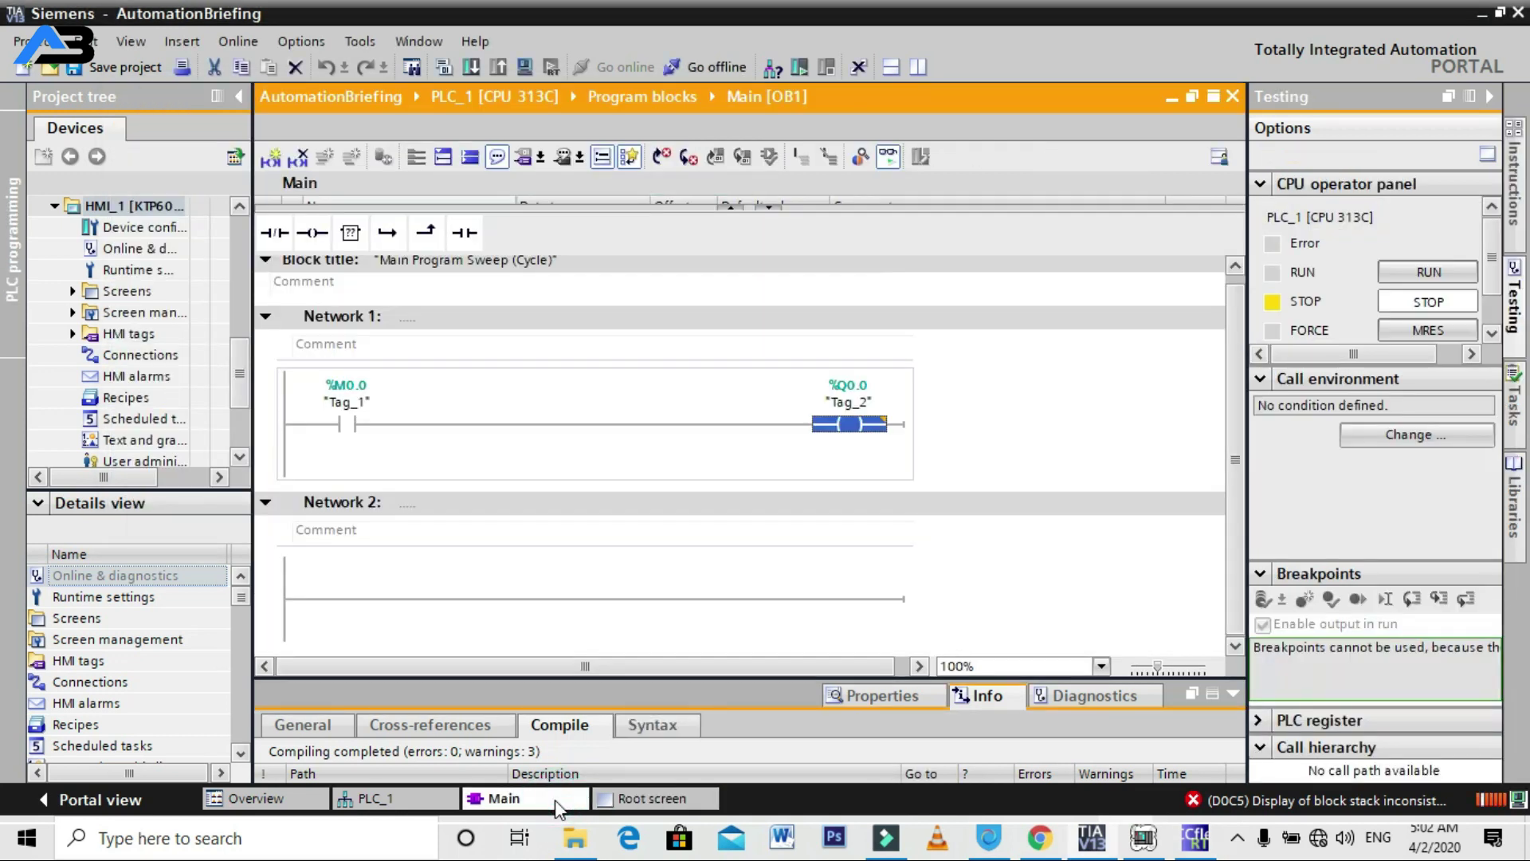
pyautogui.moveTo(503, 18)
pyautogui.mouseDown()
pyautogui.moveTo(1297, 57)
pyautogui.moveTo(568, 433)
pyautogui.mouseUp()
pyautogui.click(1145, 837)
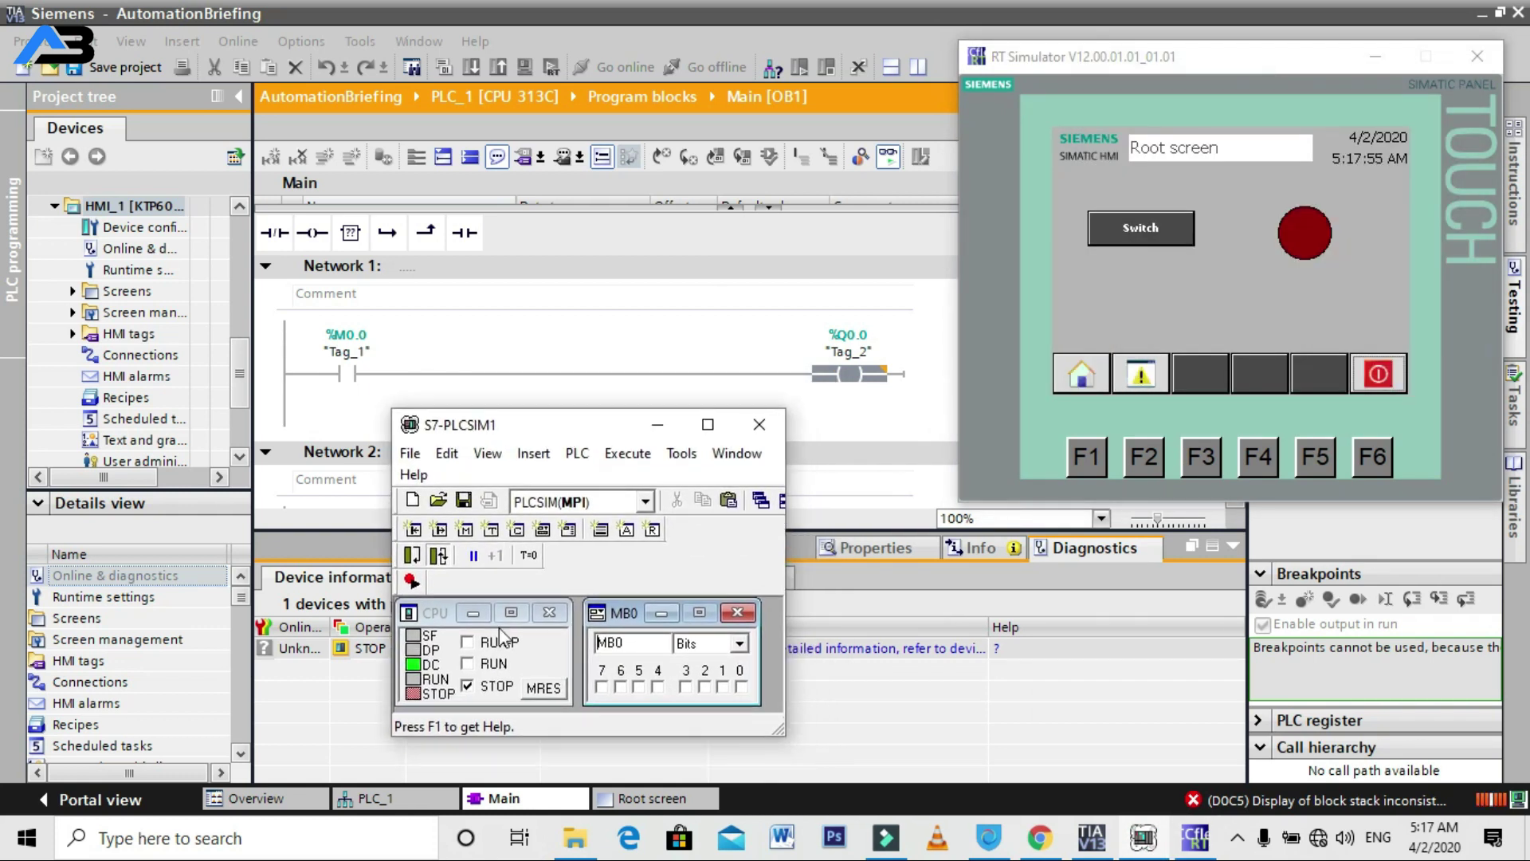
pyautogui.click(468, 665)
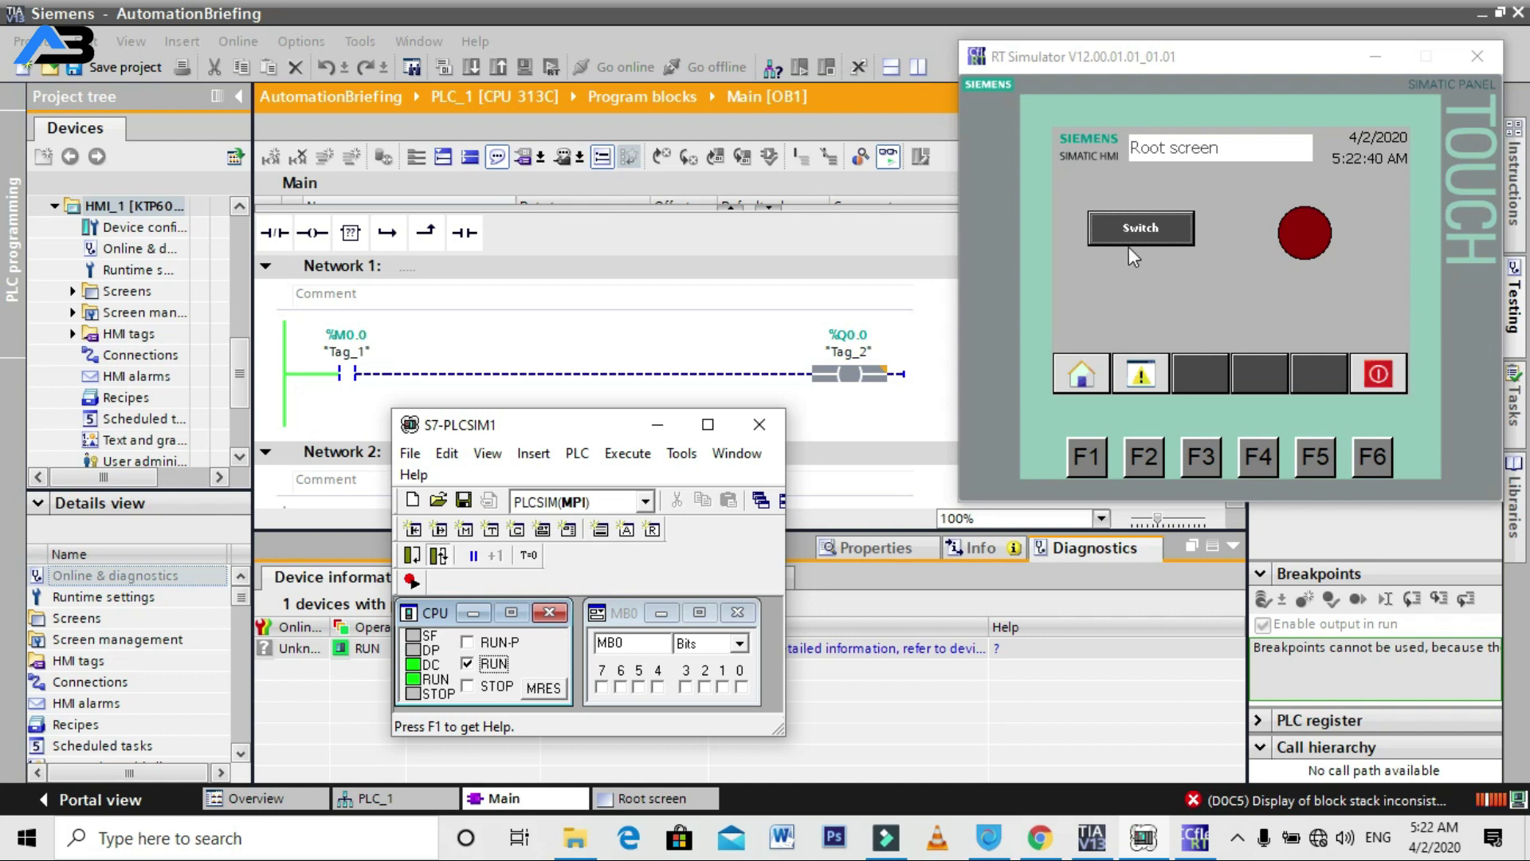
pyautogui.click(1125, 239)
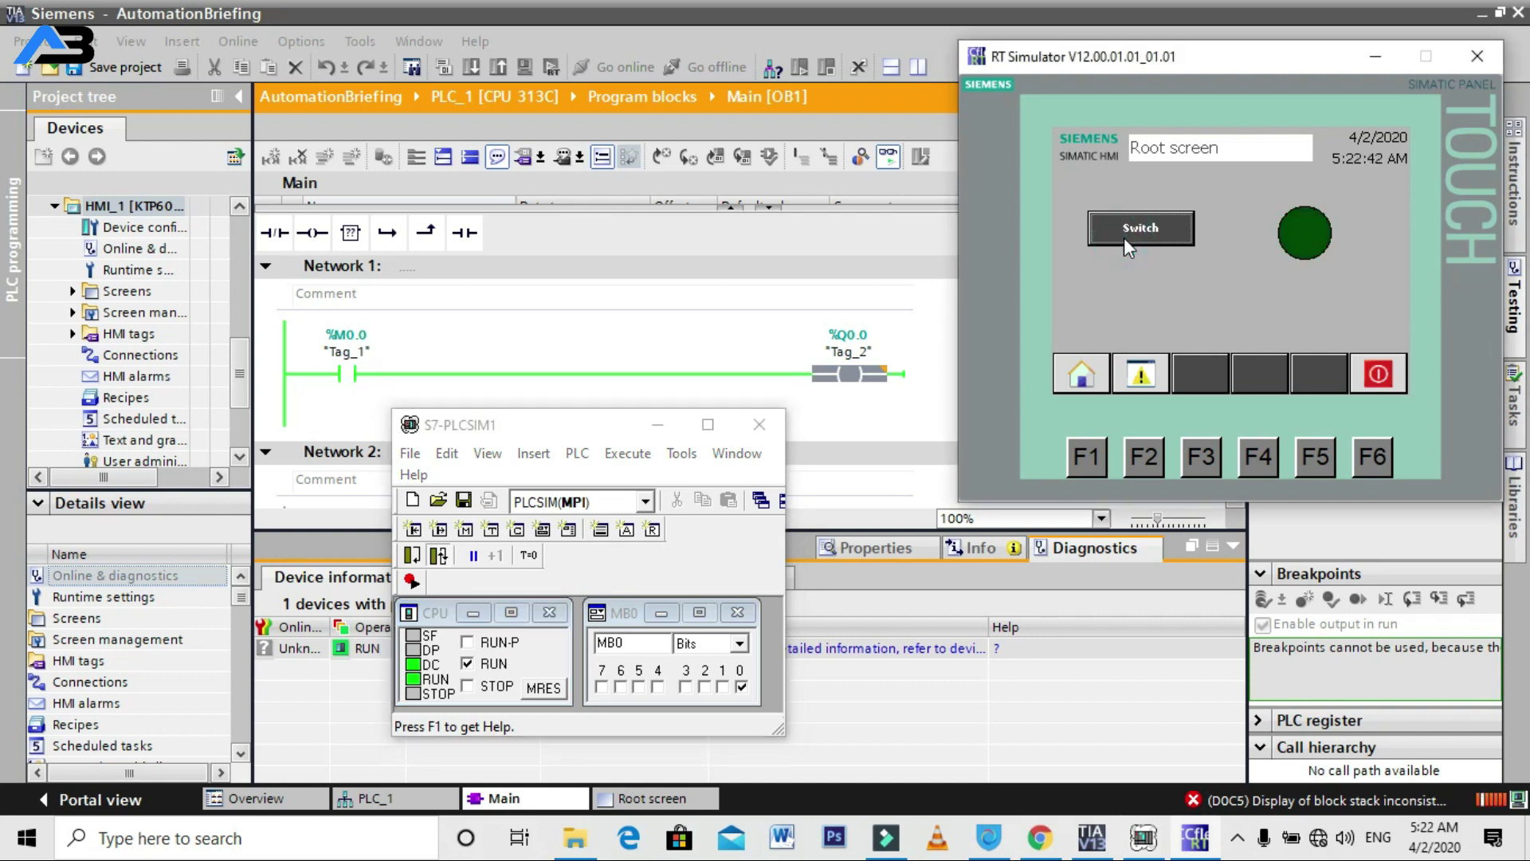